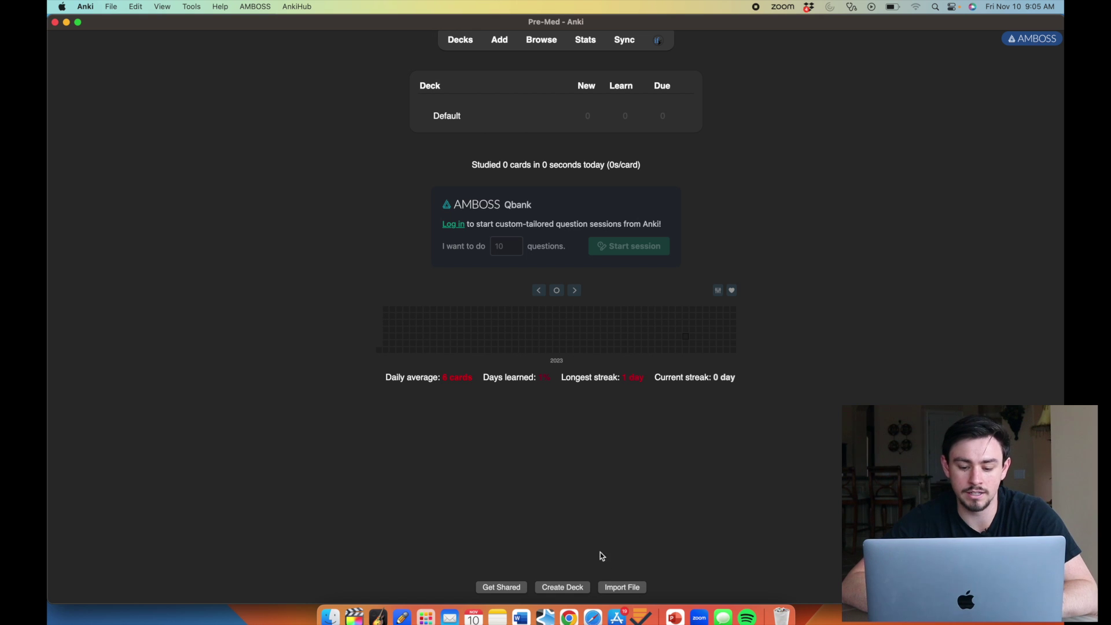
- Import AnKing+IFD-MCAT.apkg from eBooks, close the import results, and open the AnKing-MCAT deck
left_click(625, 588)
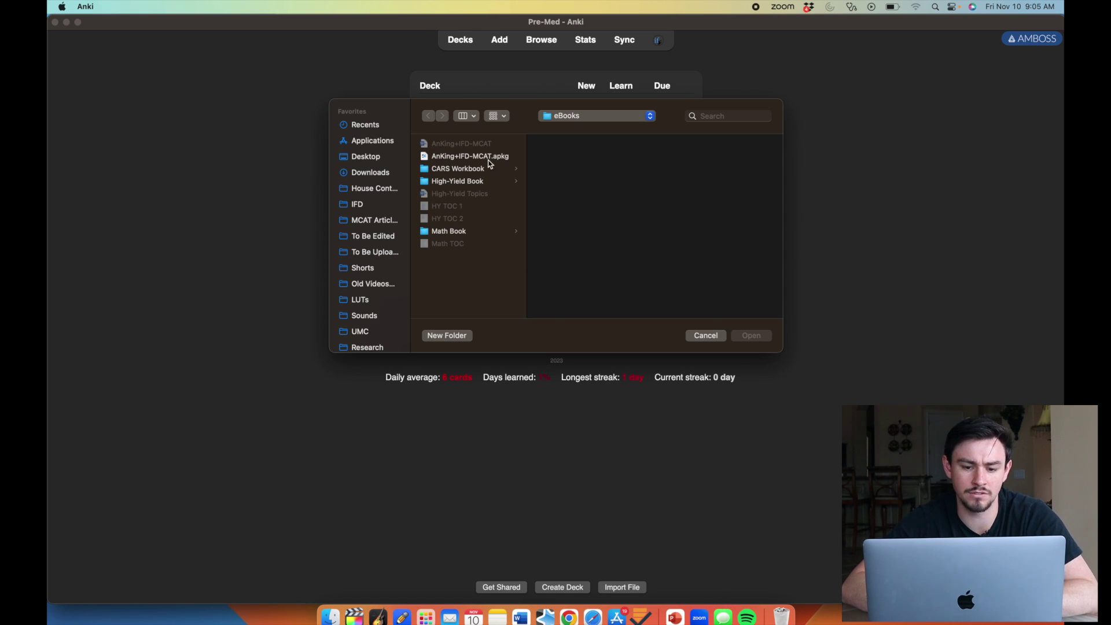
left_click(490, 158)
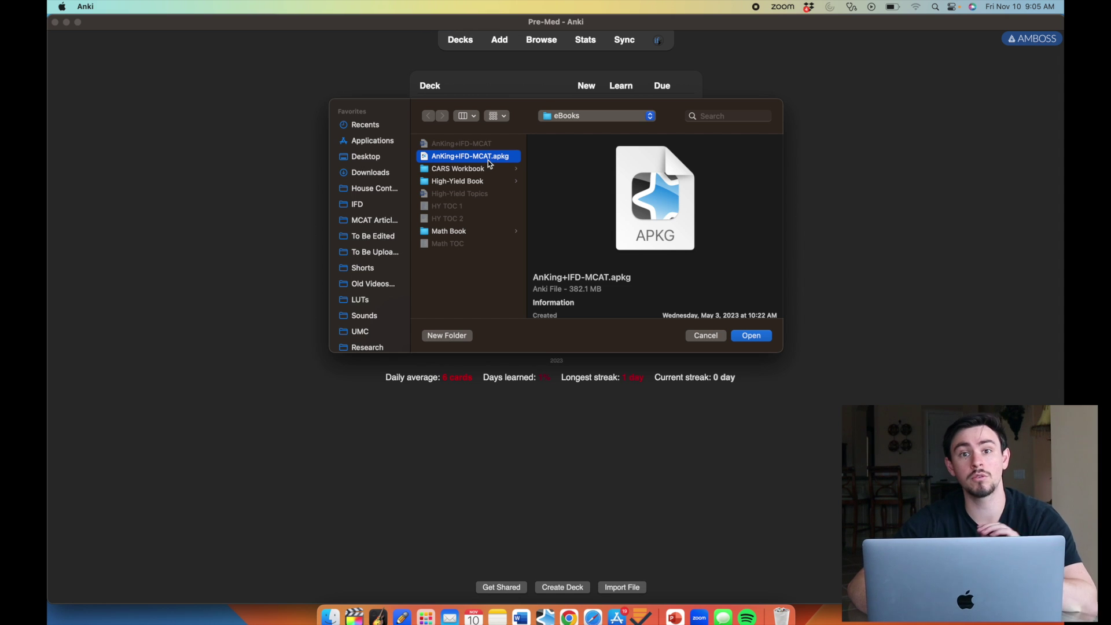
double_click(490, 158)
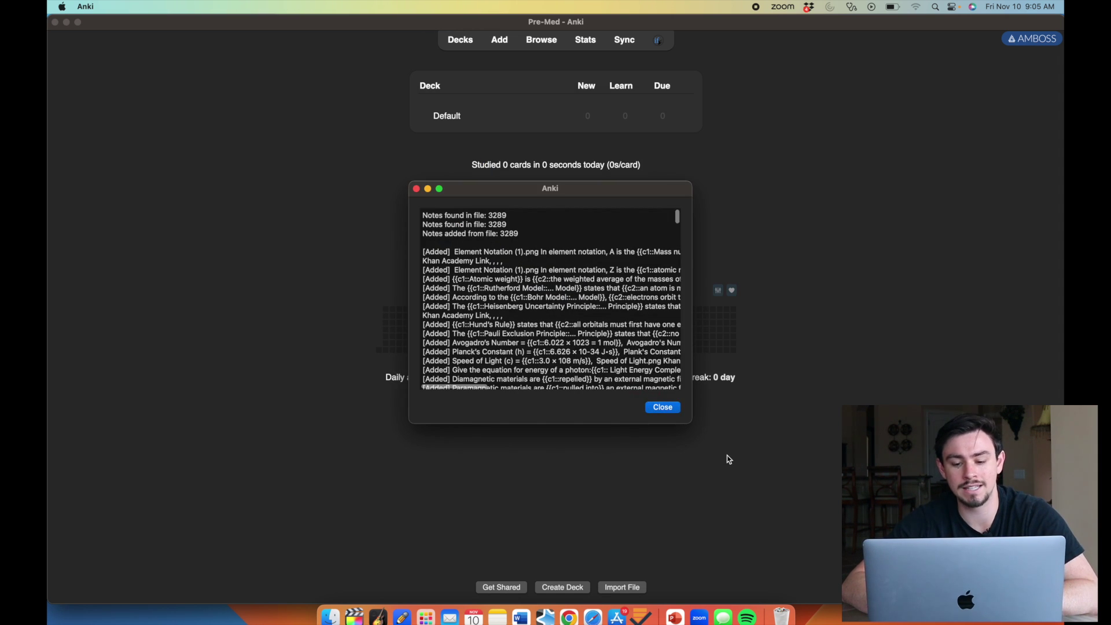
left_click(659, 406)
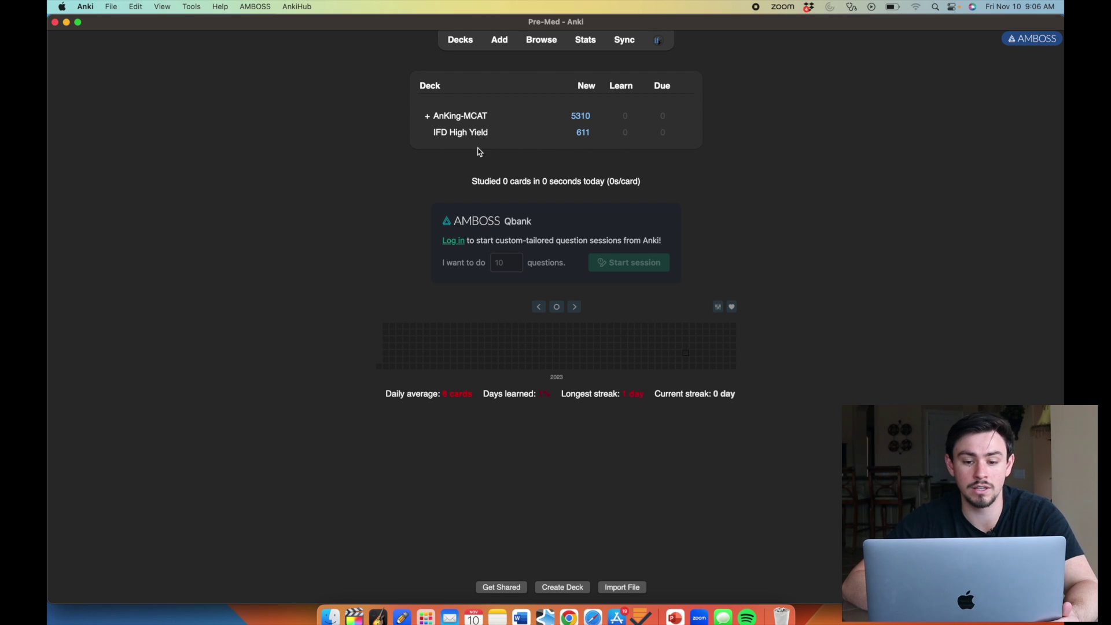
left_click(462, 117)
left_click(544, 41)
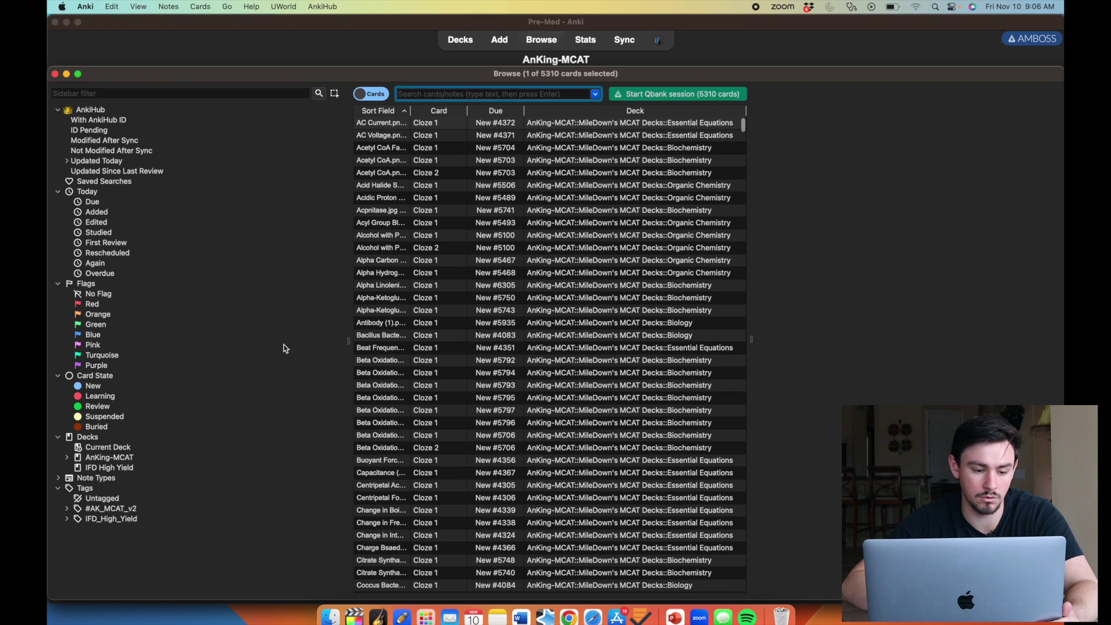
left_click(67, 458)
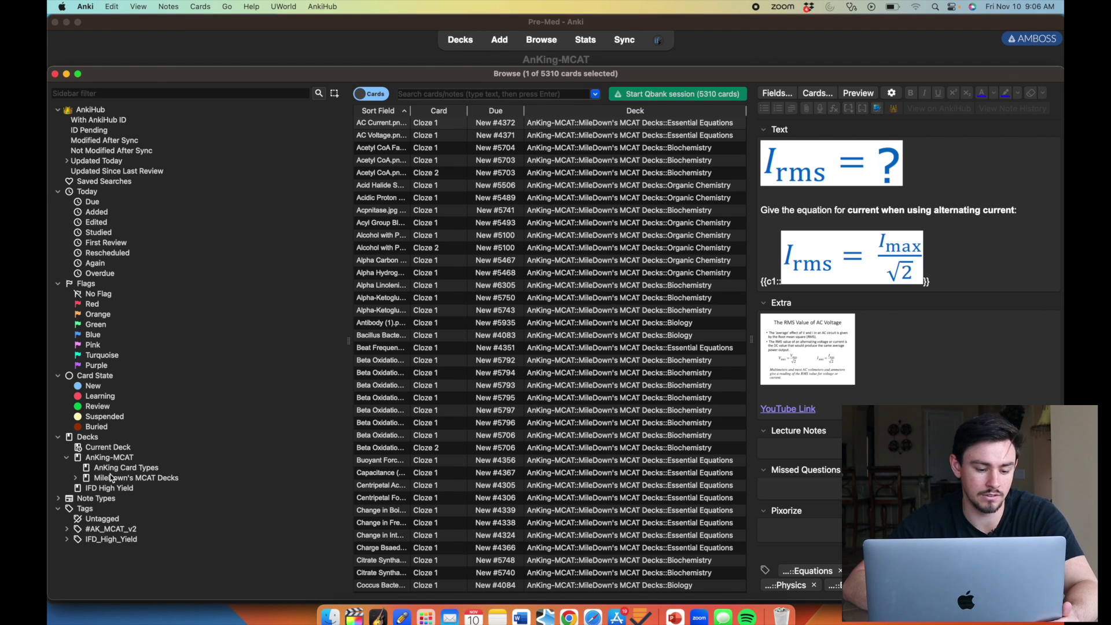
left_click(67, 457)
left_click(67, 509)
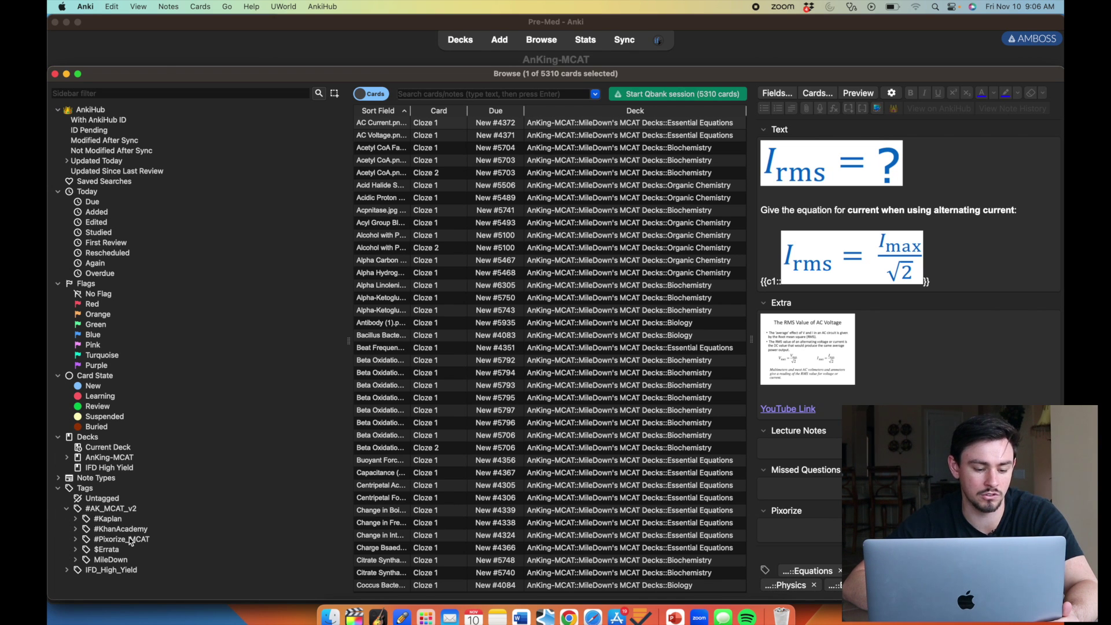
left_click(109, 519)
left_click(132, 528)
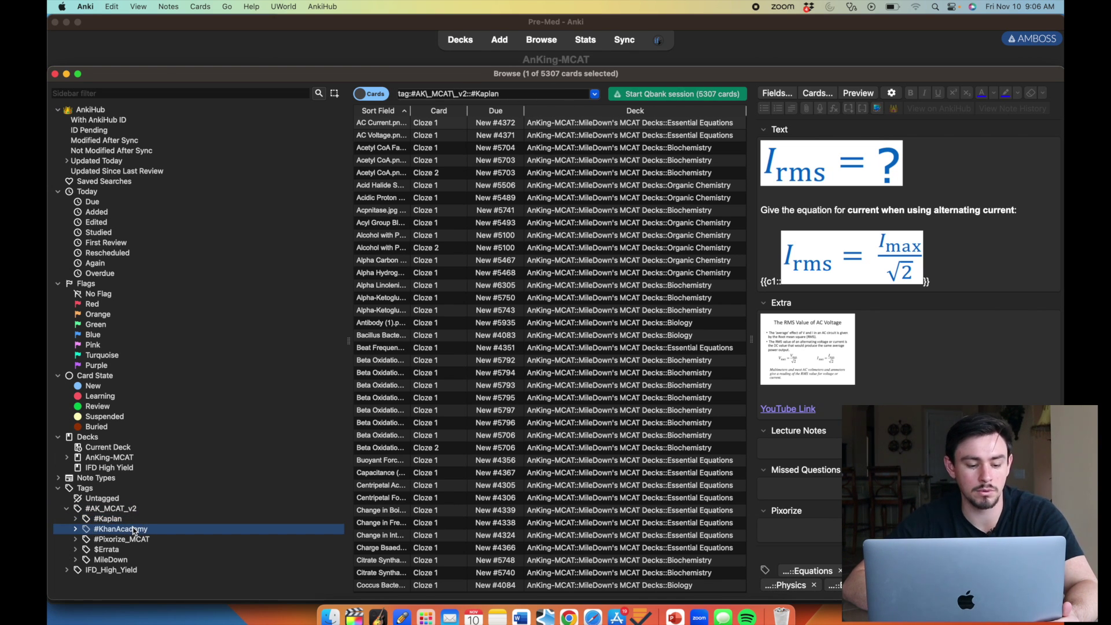
key("Escape")
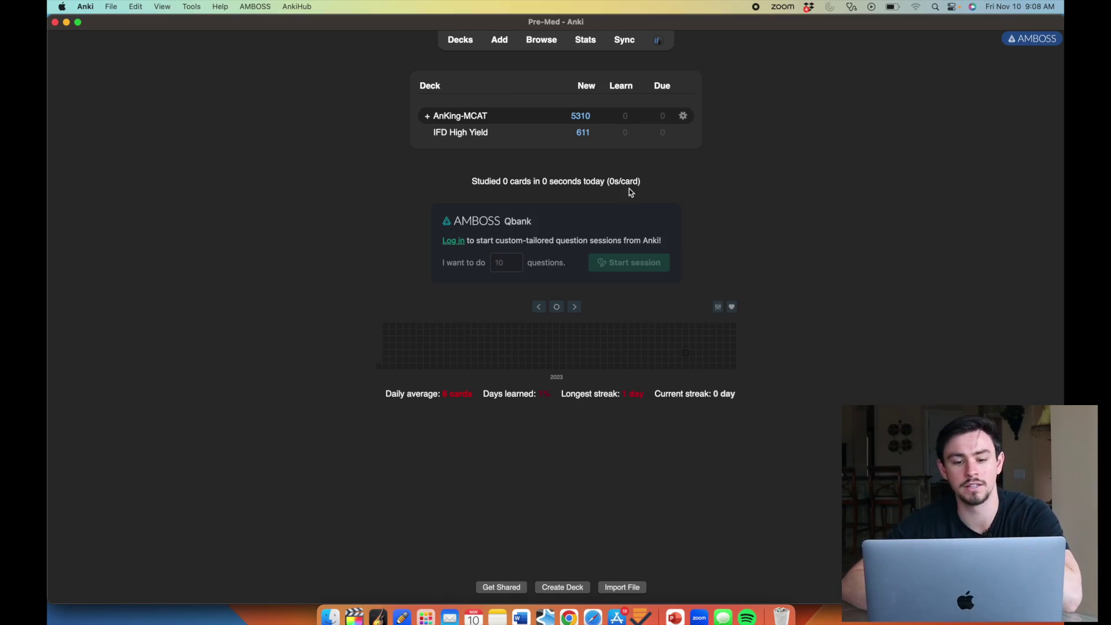
key("ctrl+Up")
key("Escape")
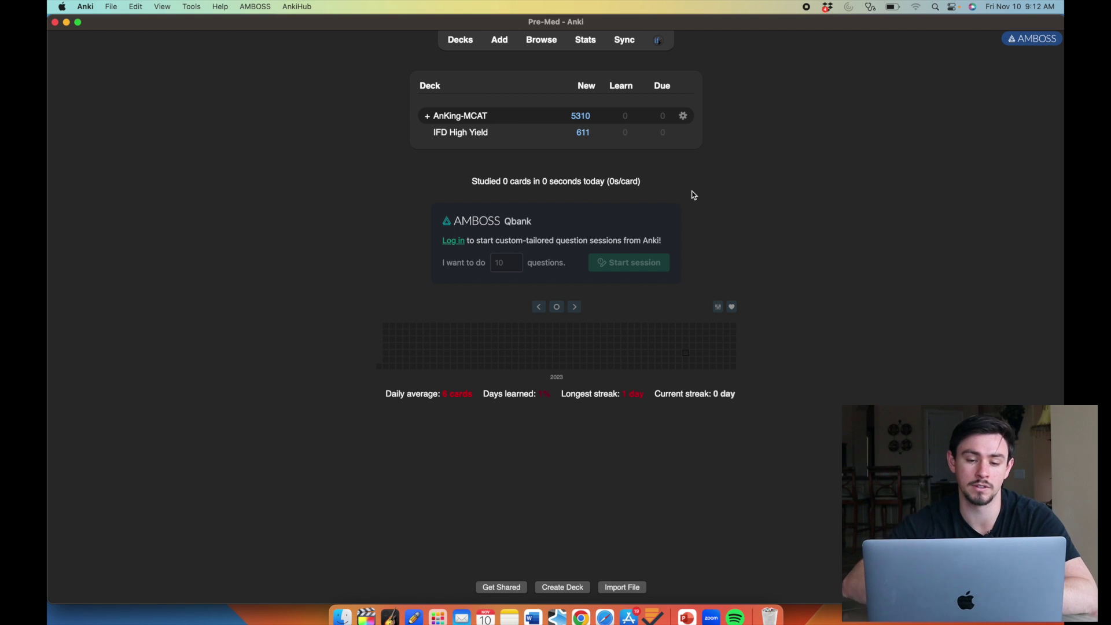
- Bring the main Anki window back to the front and cancel a first filtered-deck dialog
key("ctrl+Up")
left_click(637, 208)
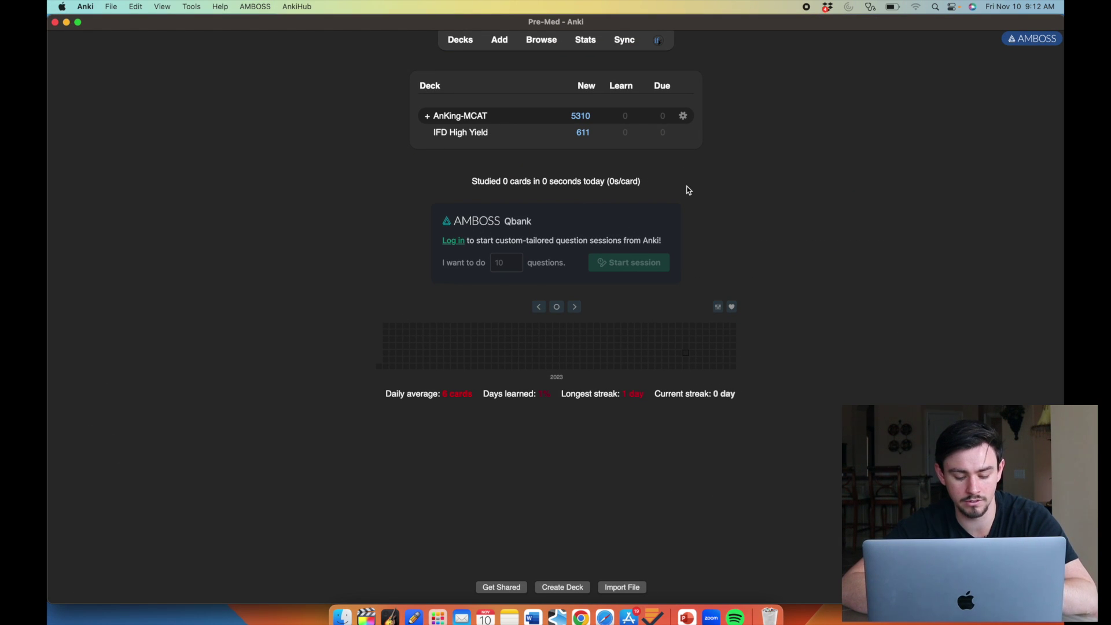
key("f")
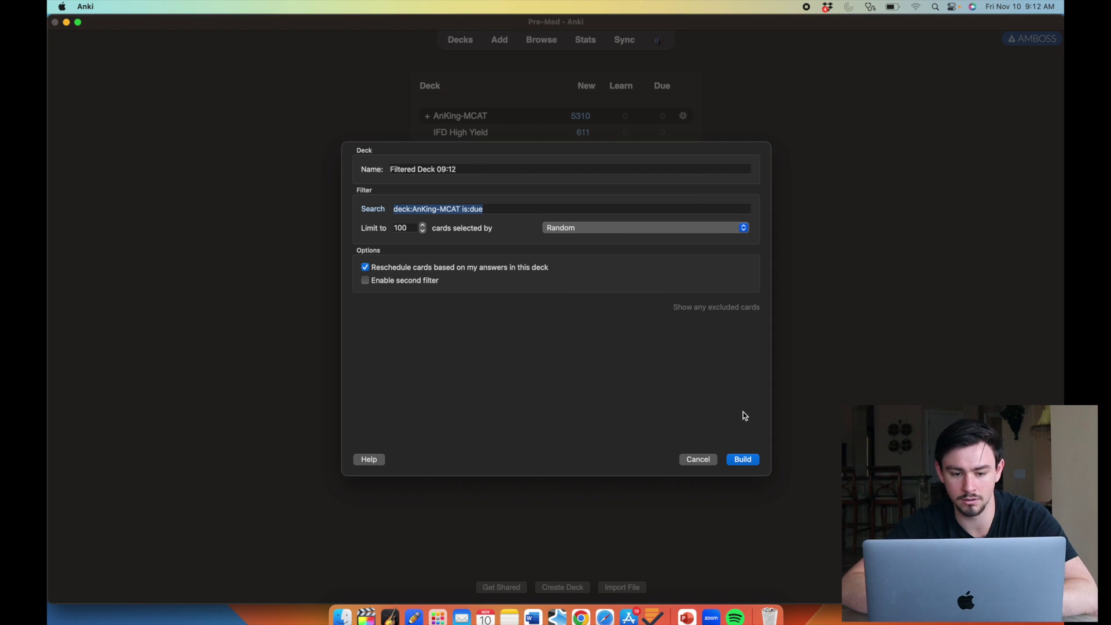
left_click(697, 459)
- Create a filtered deck from Tools, name it 'Biochem is a gem', and clear its search
left_click(192, 7)
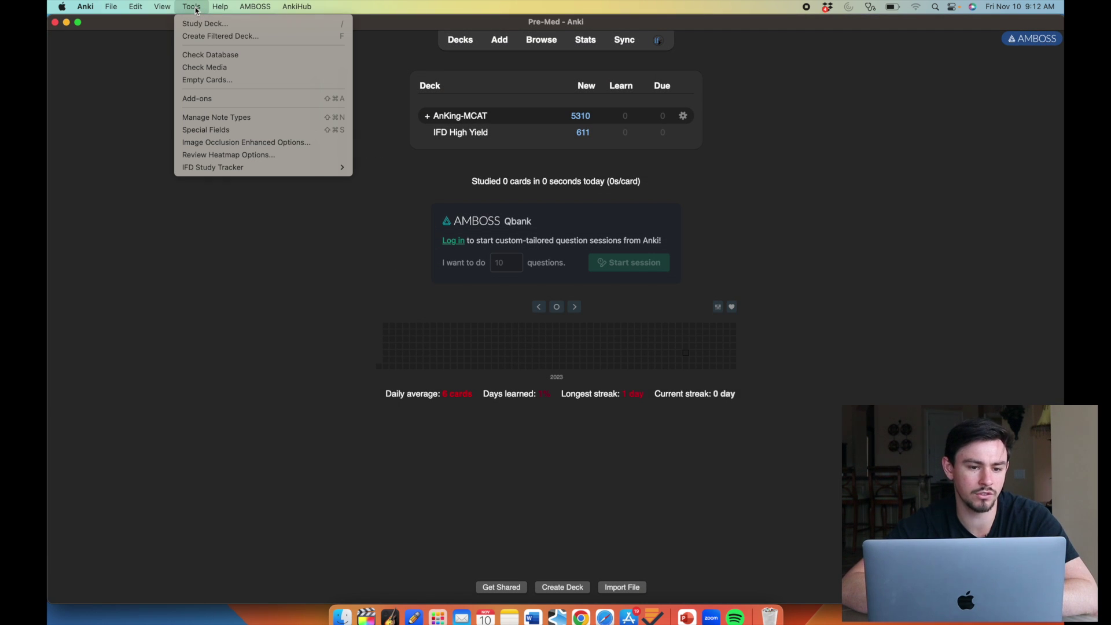
left_click(203, 36)
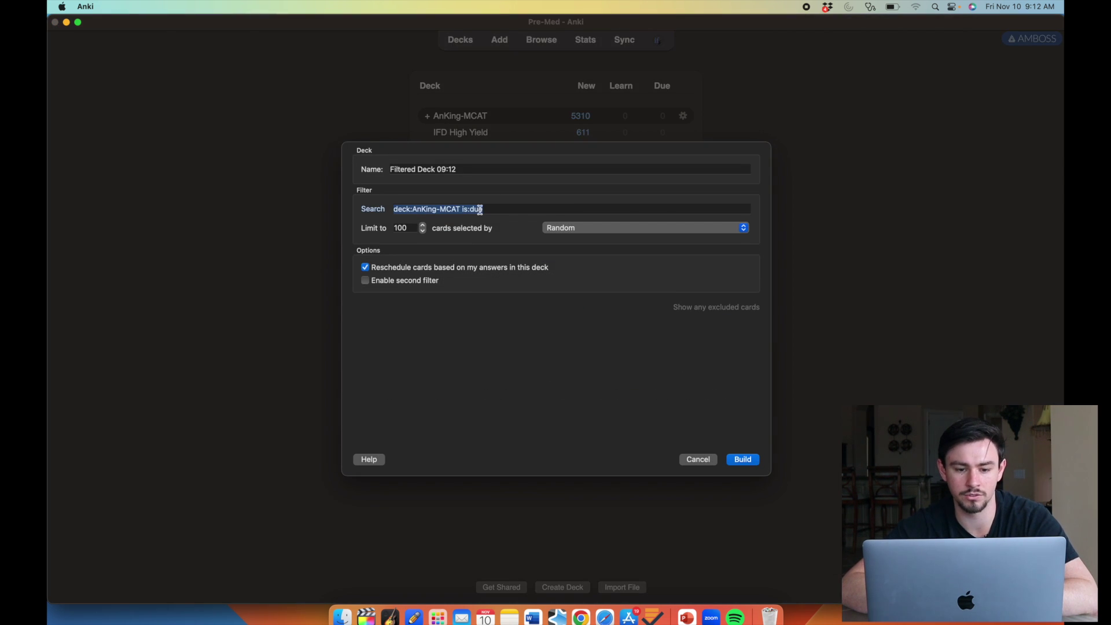
triple_click(504, 165)
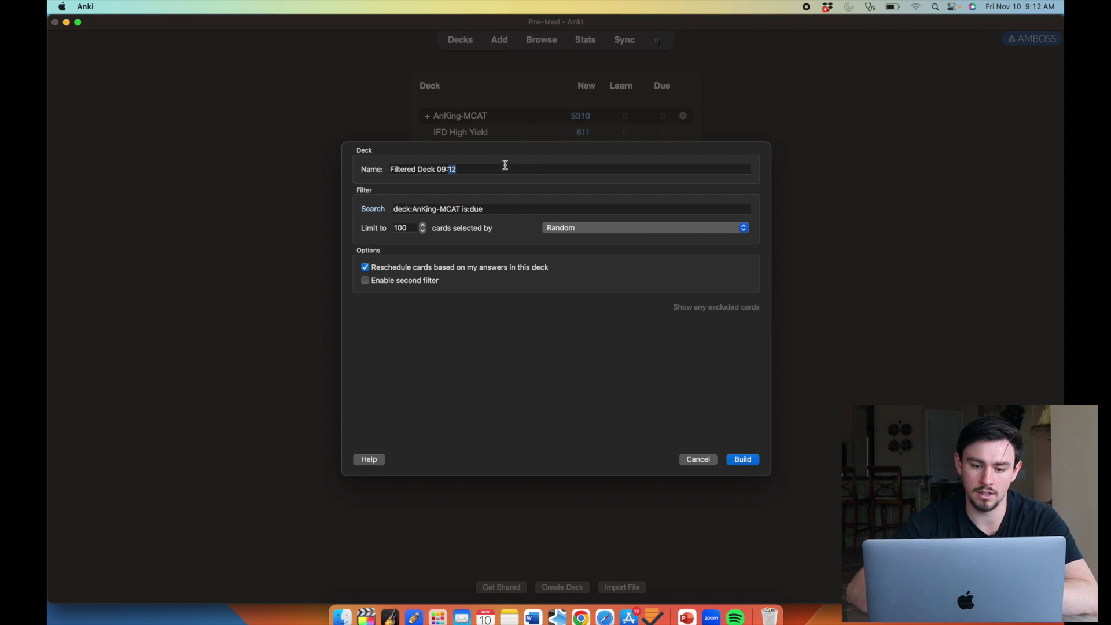
type("Bioche")
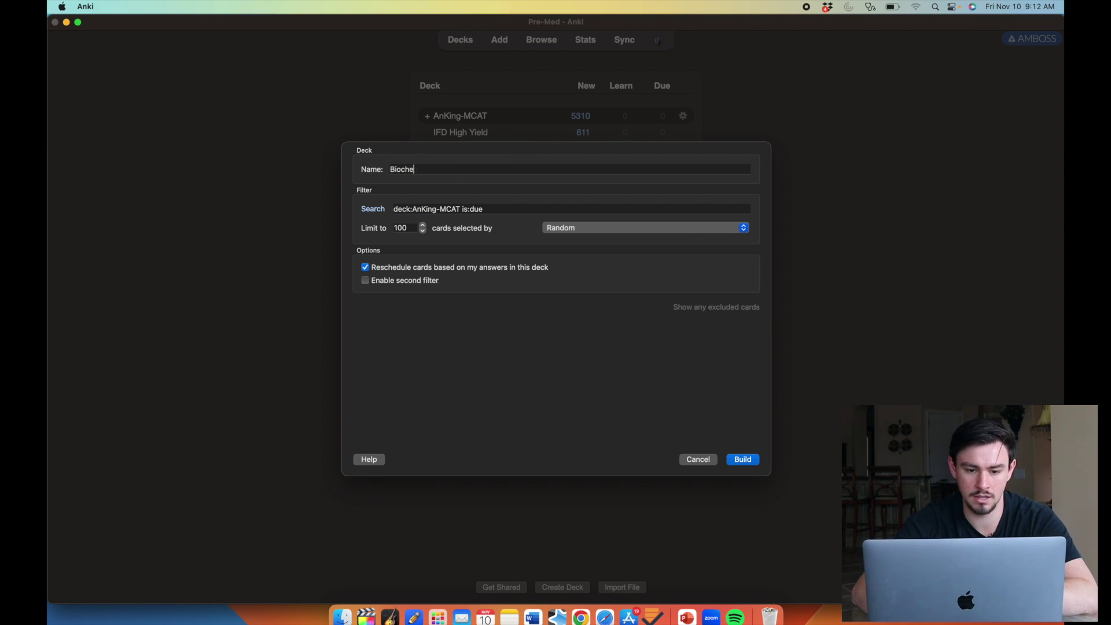
type("m is a gem")
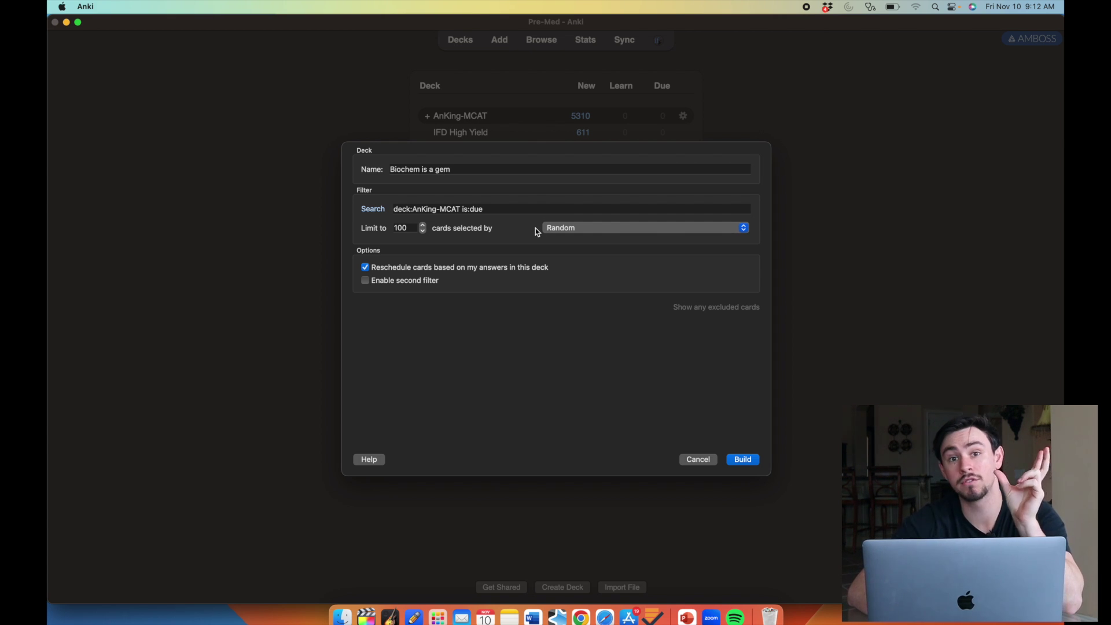
triple_click(531, 210)
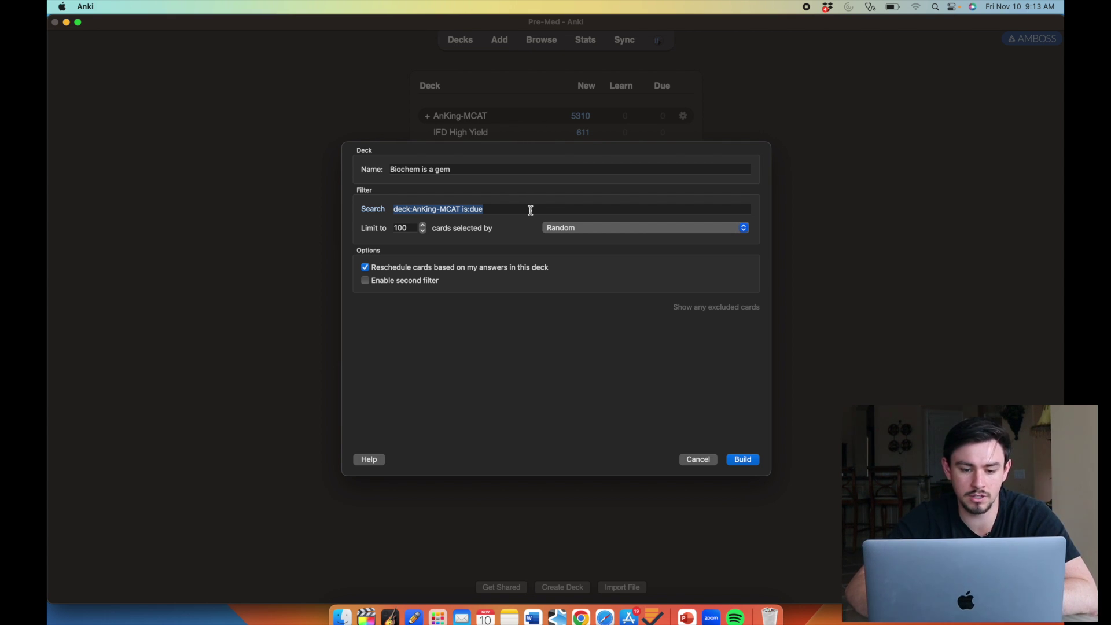
key("BackSpace")
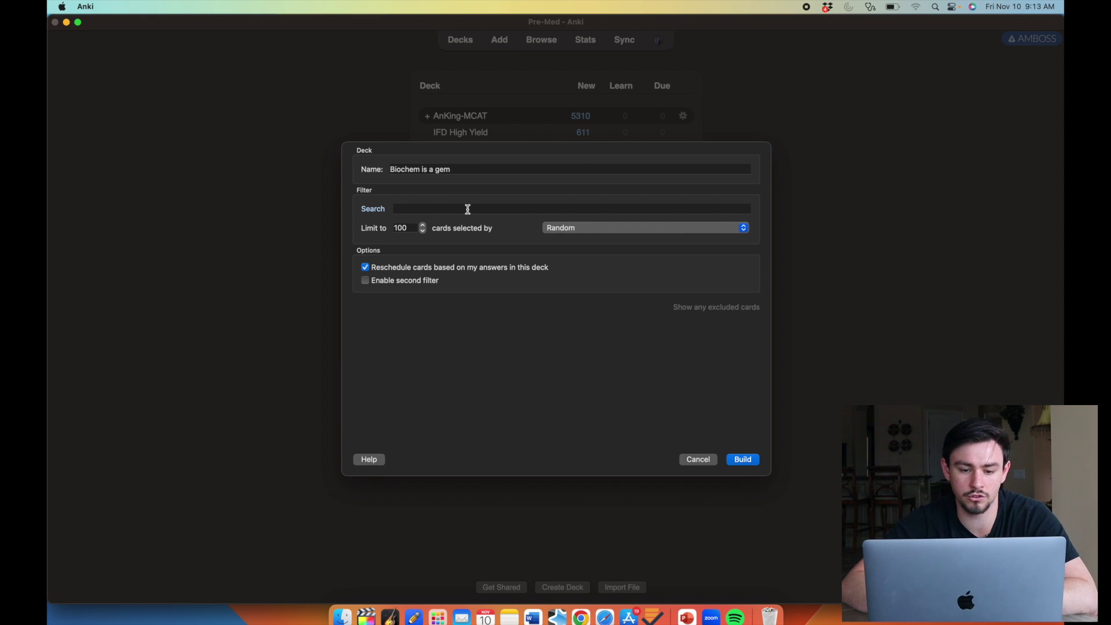
- In the card browser, list cards tagged #AK_MCAT_v2 › #Kaplan › Biochemistry (892 cards)
key("ctrl+Up")
left_click(349, 437)
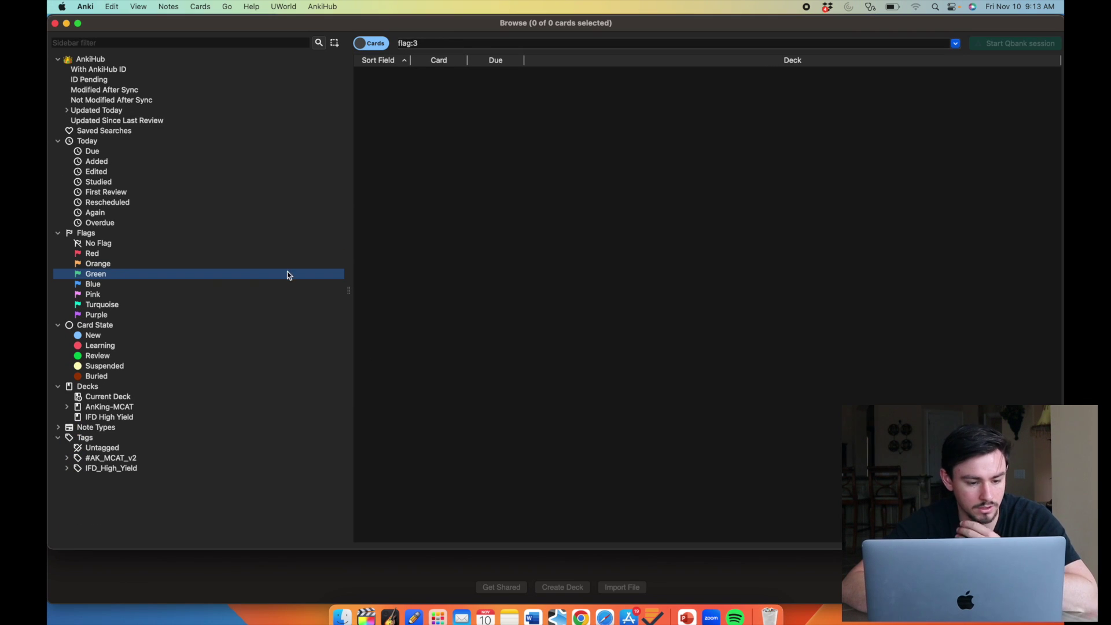
left_click(67, 458)
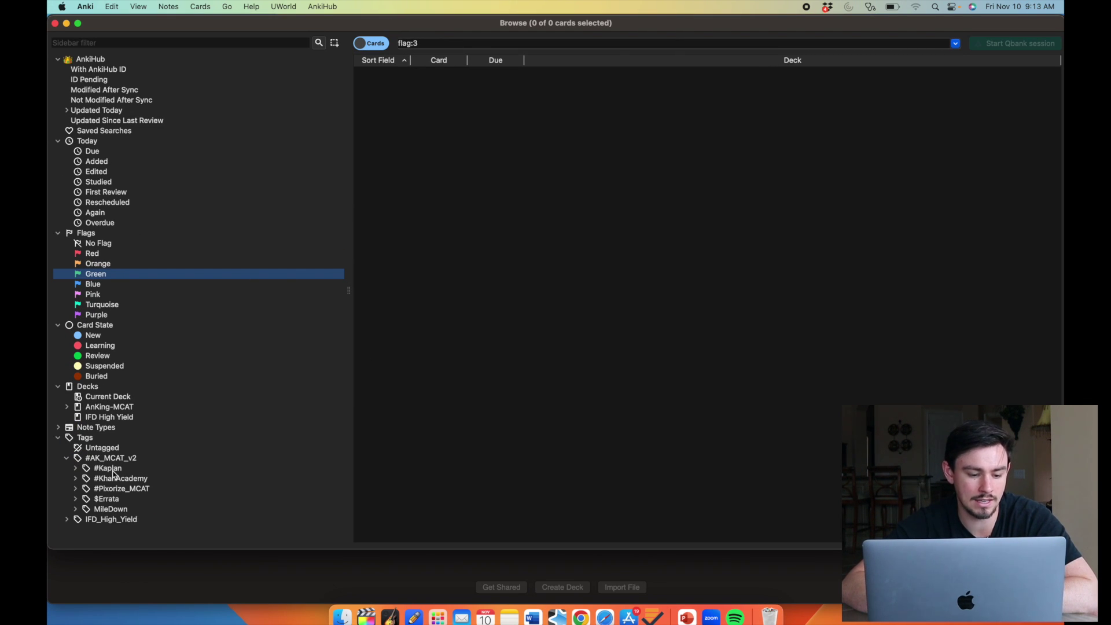
left_click(81, 470)
left_click(74, 469)
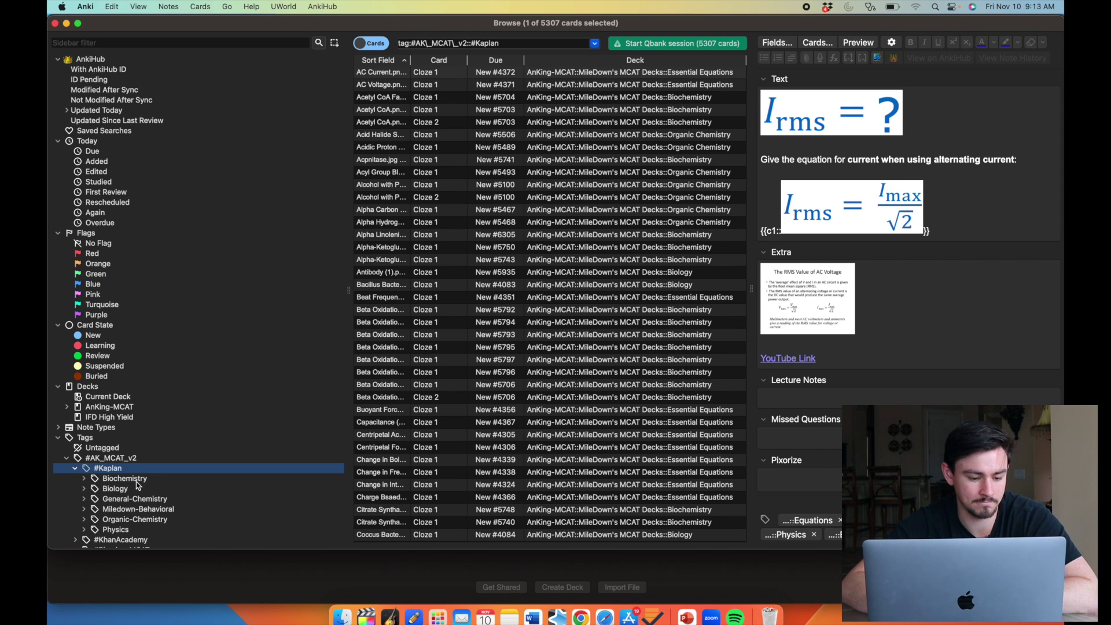
left_click(113, 478)
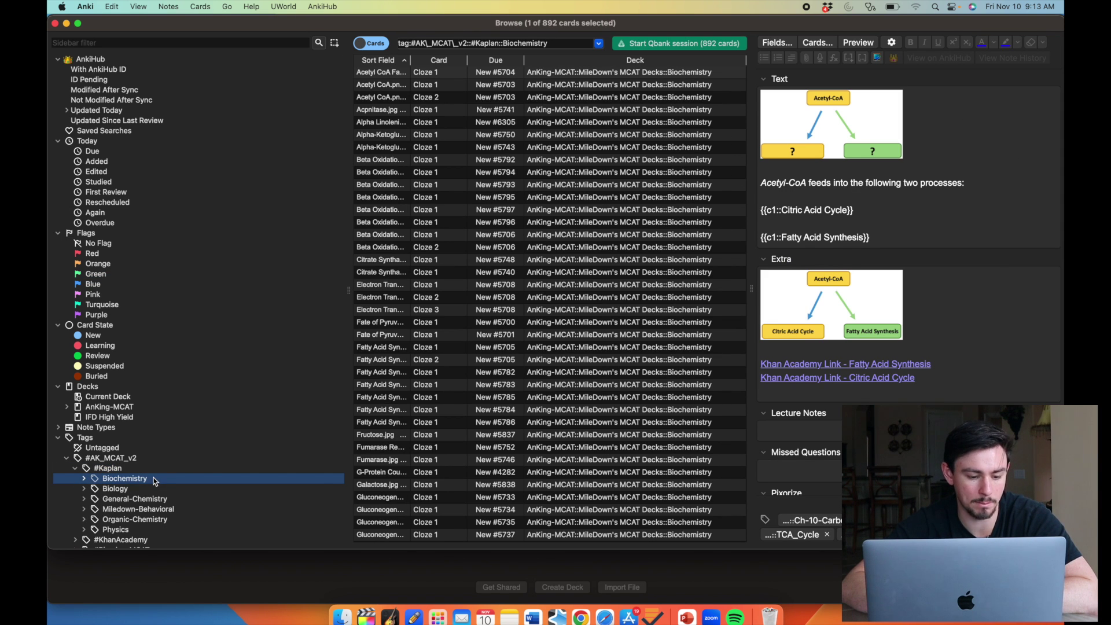
- Select the Kaplan Biochemistry tag search query and return to the filtered-deck dialog
left_click(518, 44)
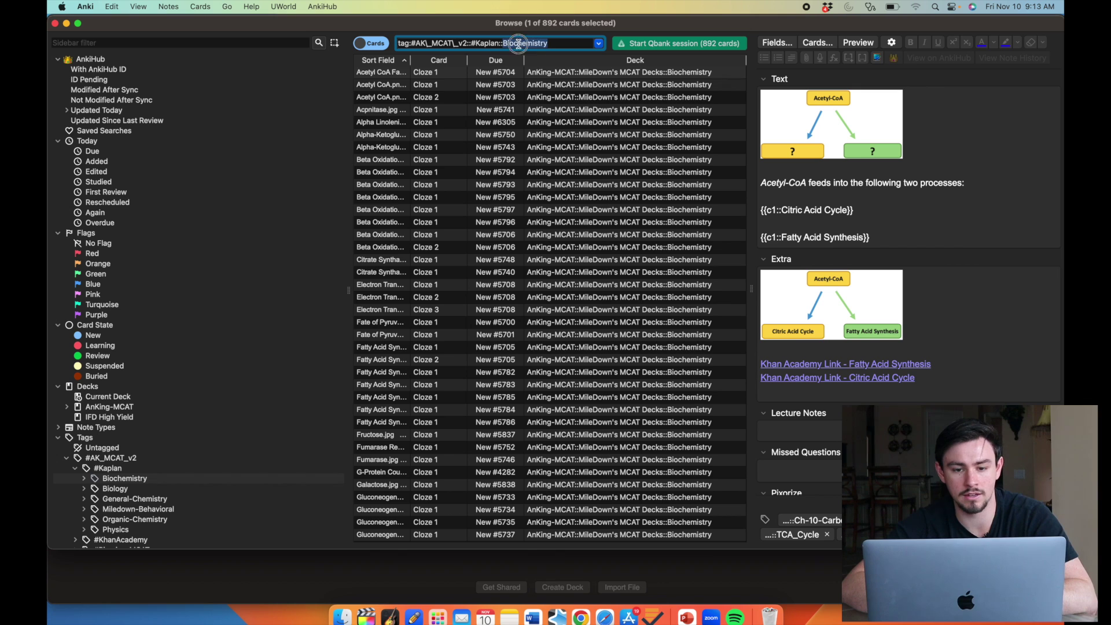
left_click_drag(559, 44, 374, 44)
key("super+c")
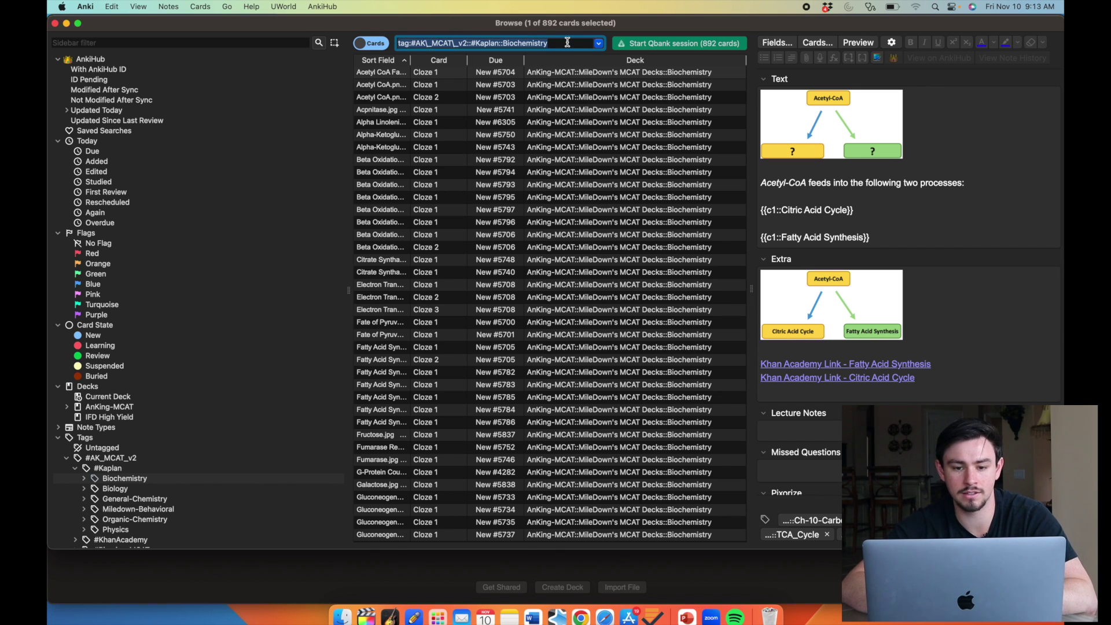
key("ctrl+Up")
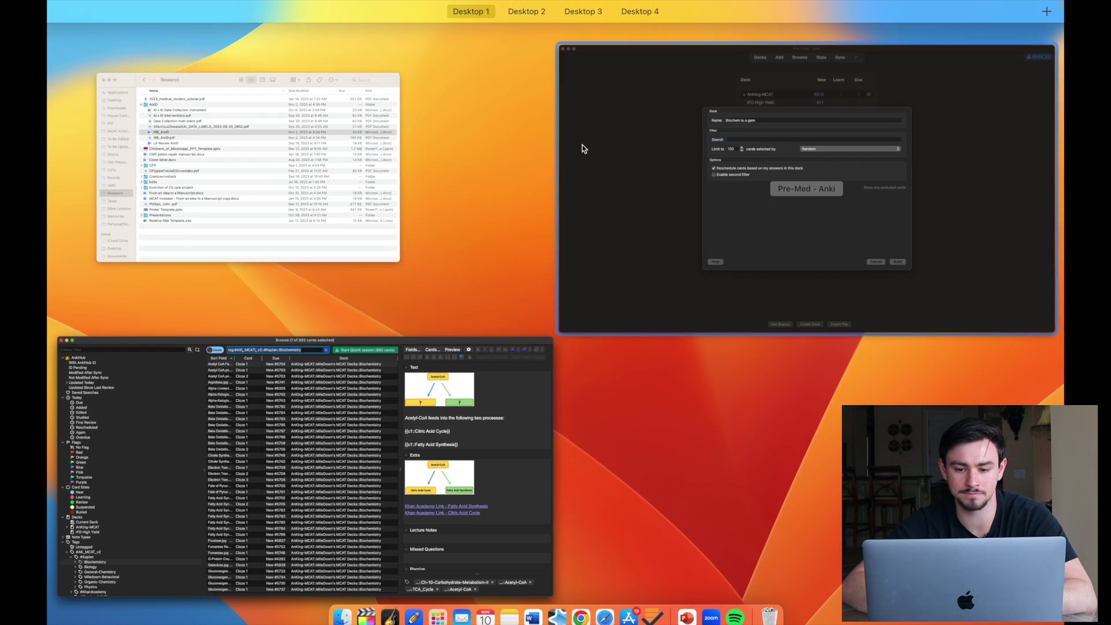
left_click(581, 146)
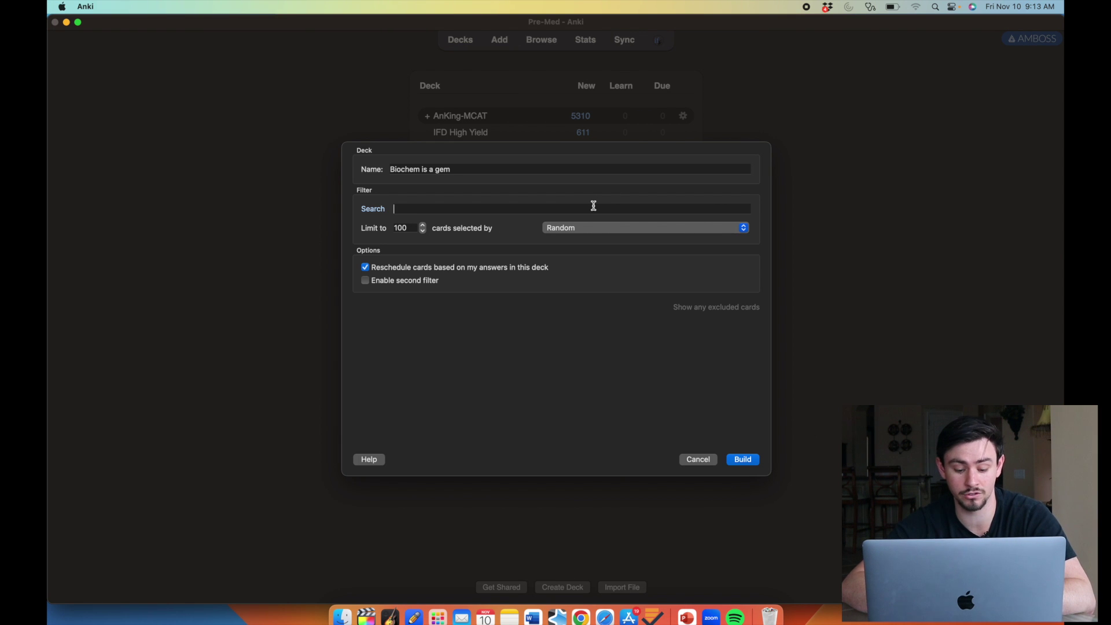
- Set the search to the Kaplan Biochemistry tag for due OR new cards
key("super+v")
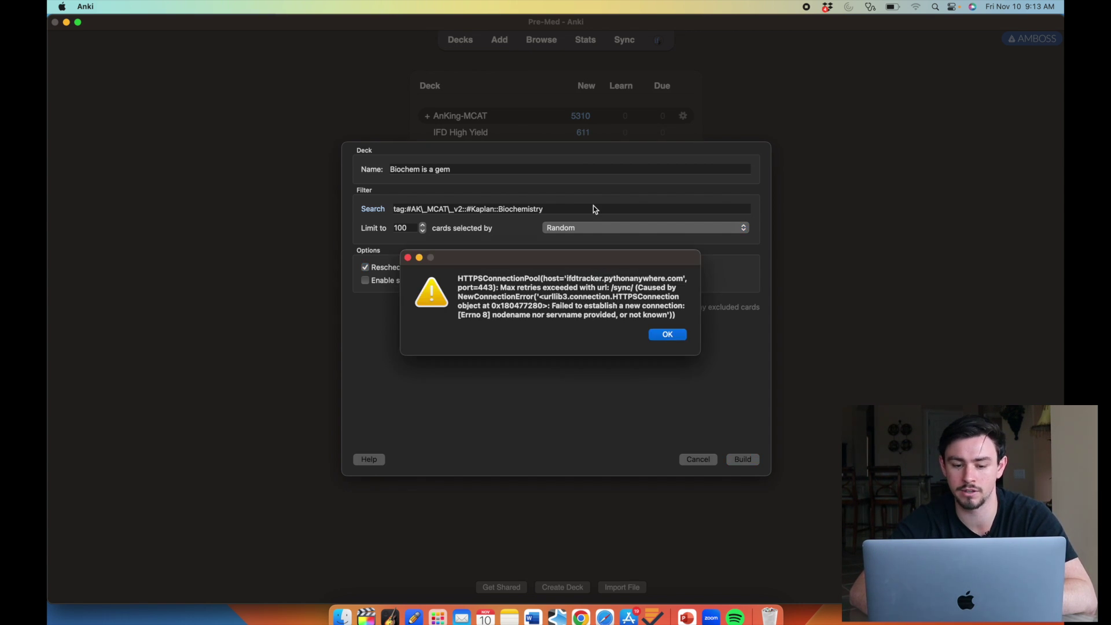
key("Return")
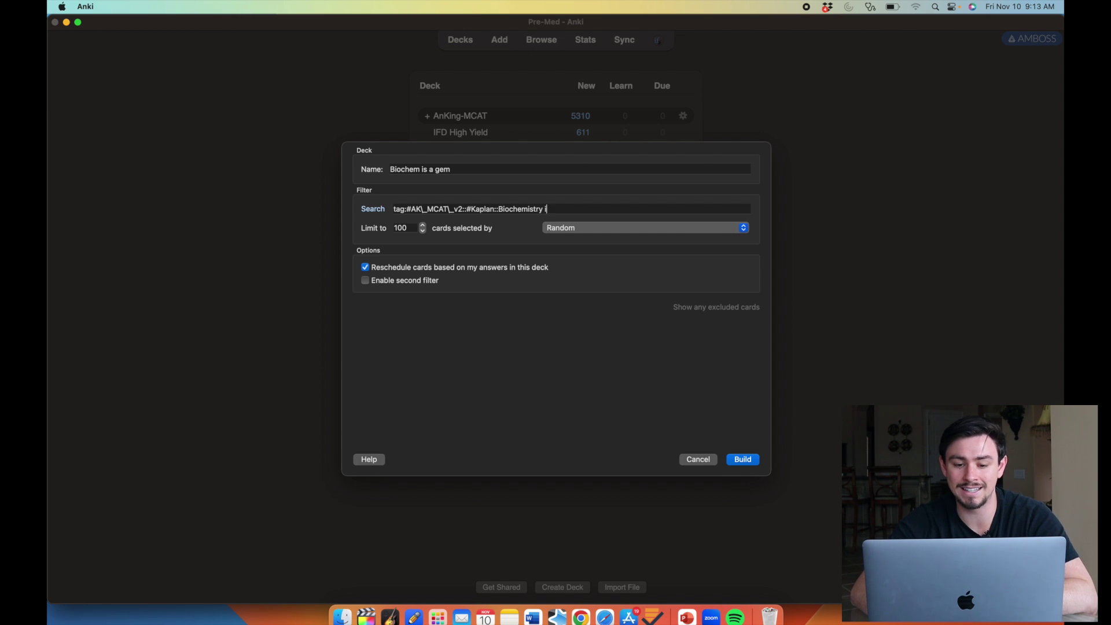
type("due ")
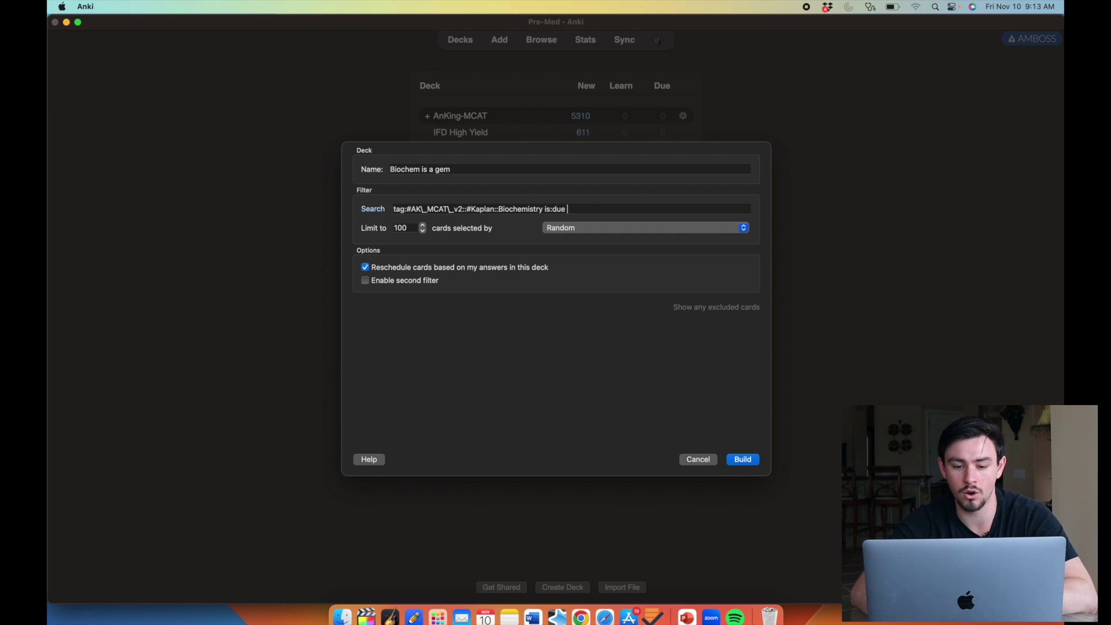
type("OR")
key("super+v")
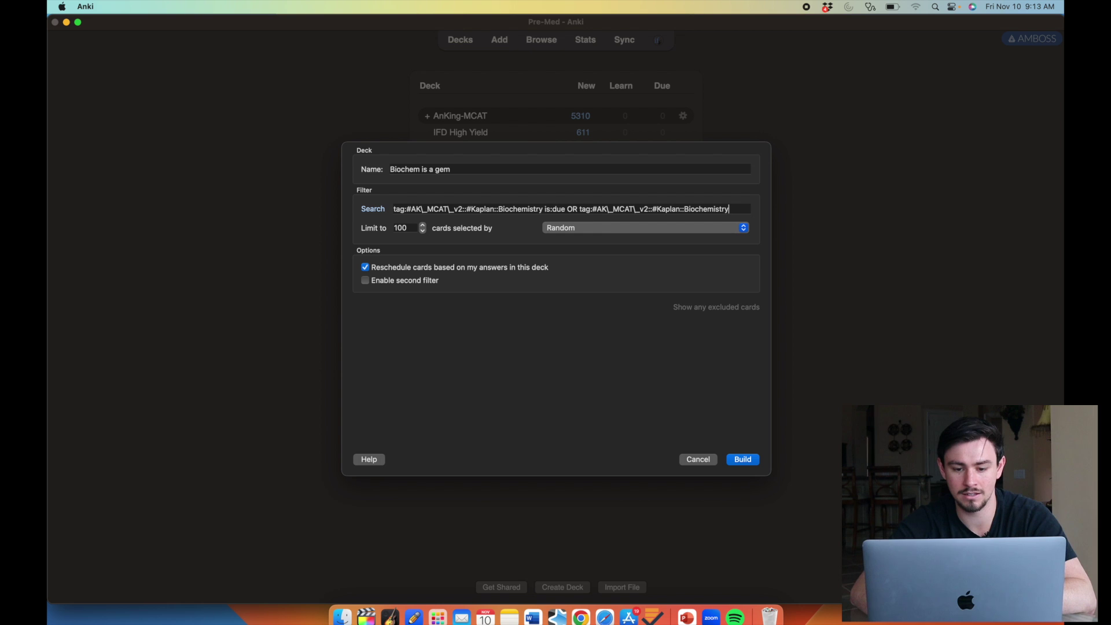
type("is:")
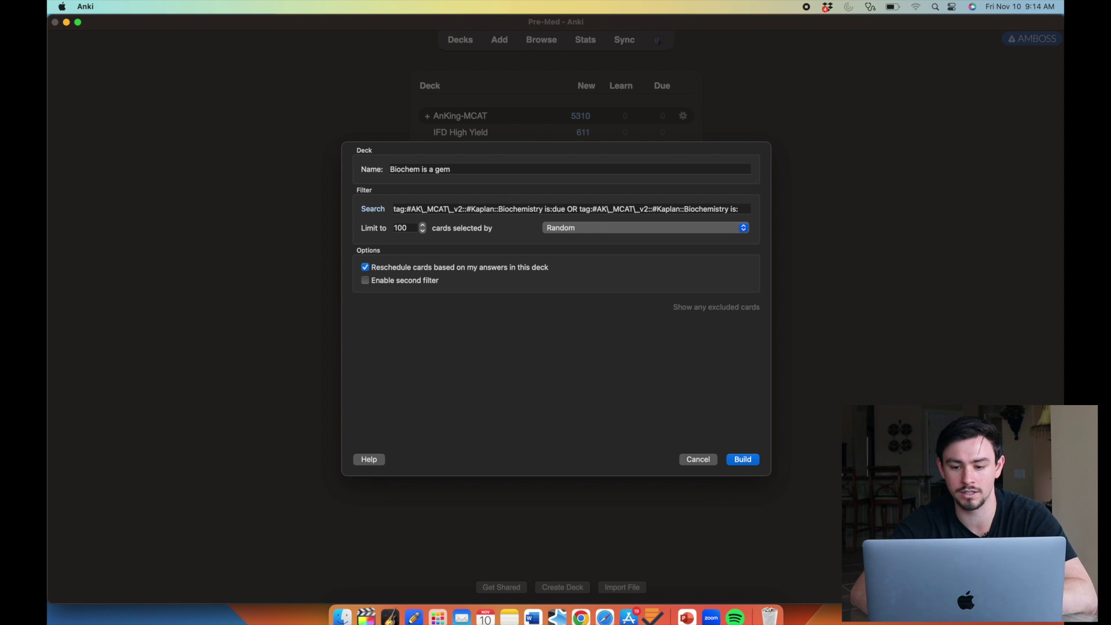
type("new")
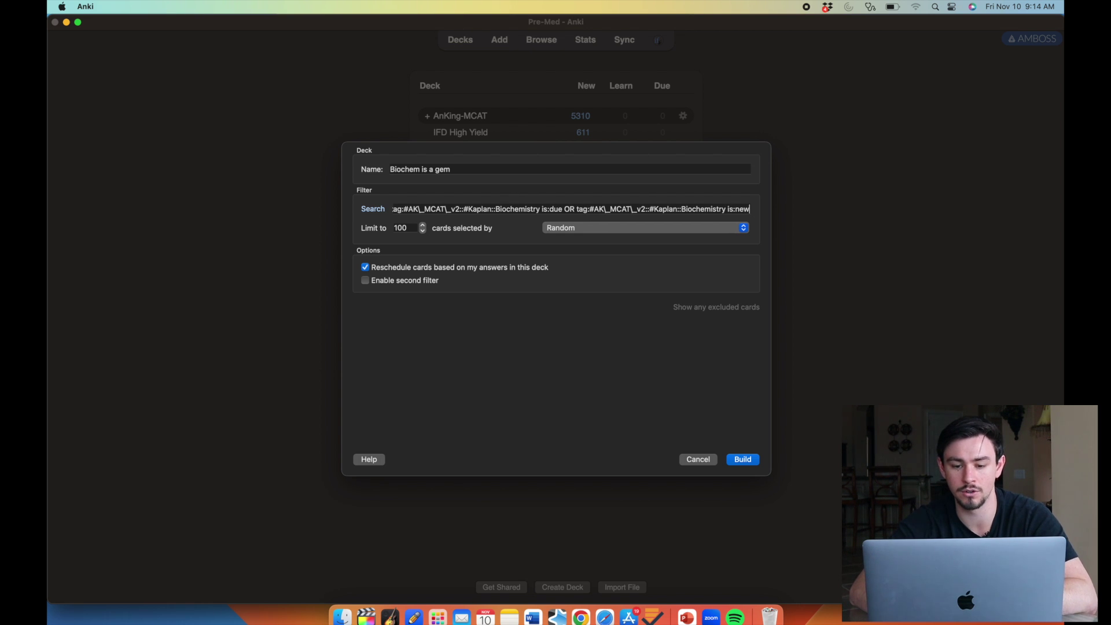
- Set the card limit to 9999, order by most lapses, and build the deck
double_click(409, 228)
type("0")
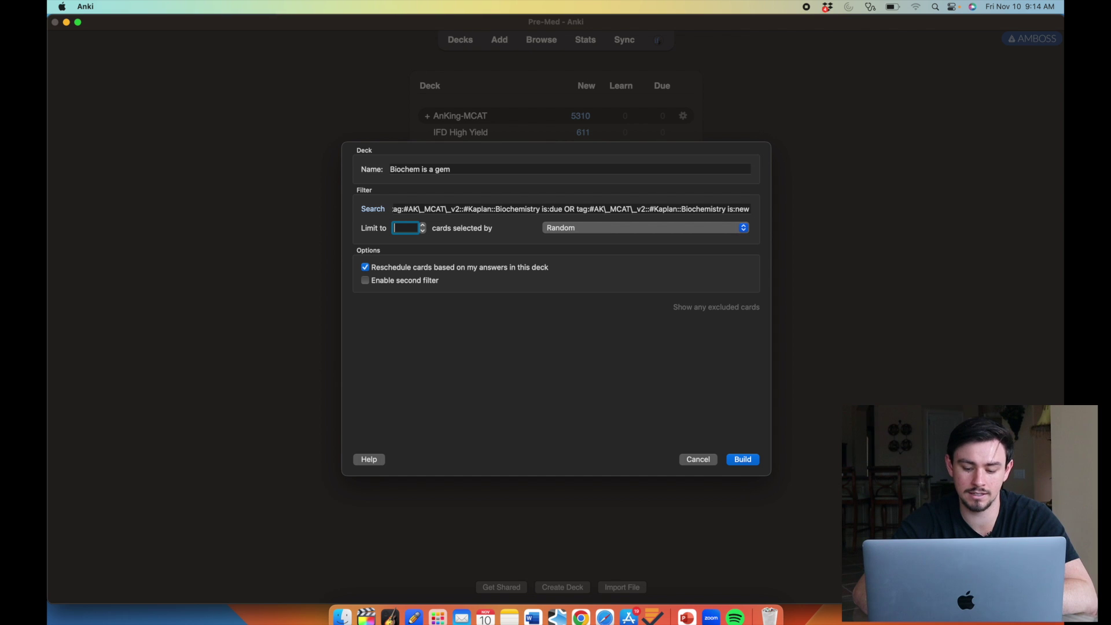
type("9999")
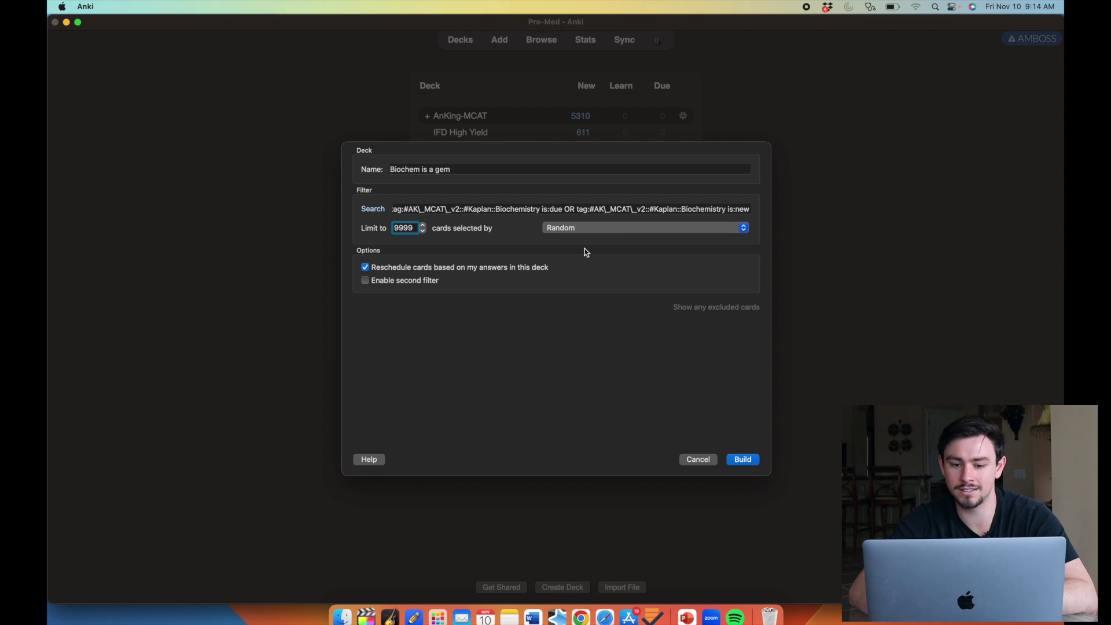
left_click(616, 228)
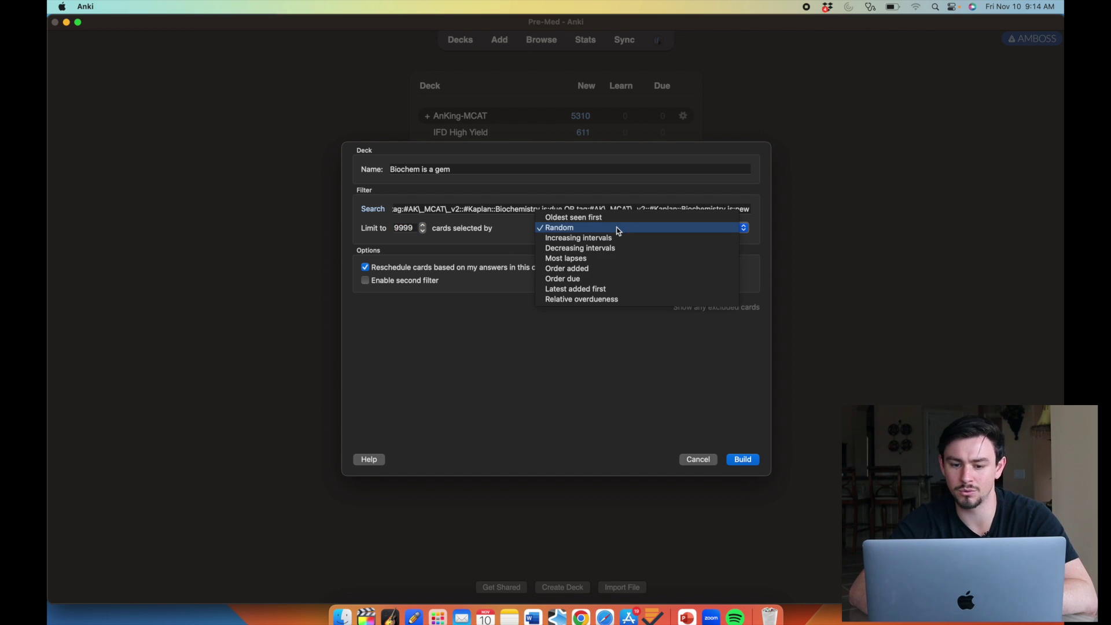
left_click(598, 261)
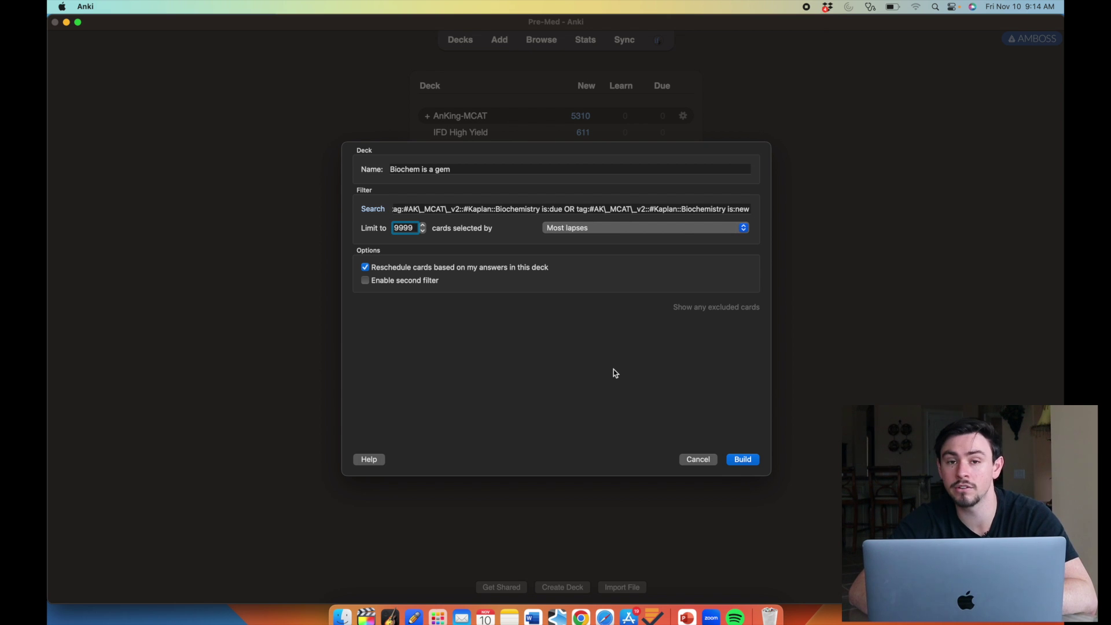
left_click(743, 460)
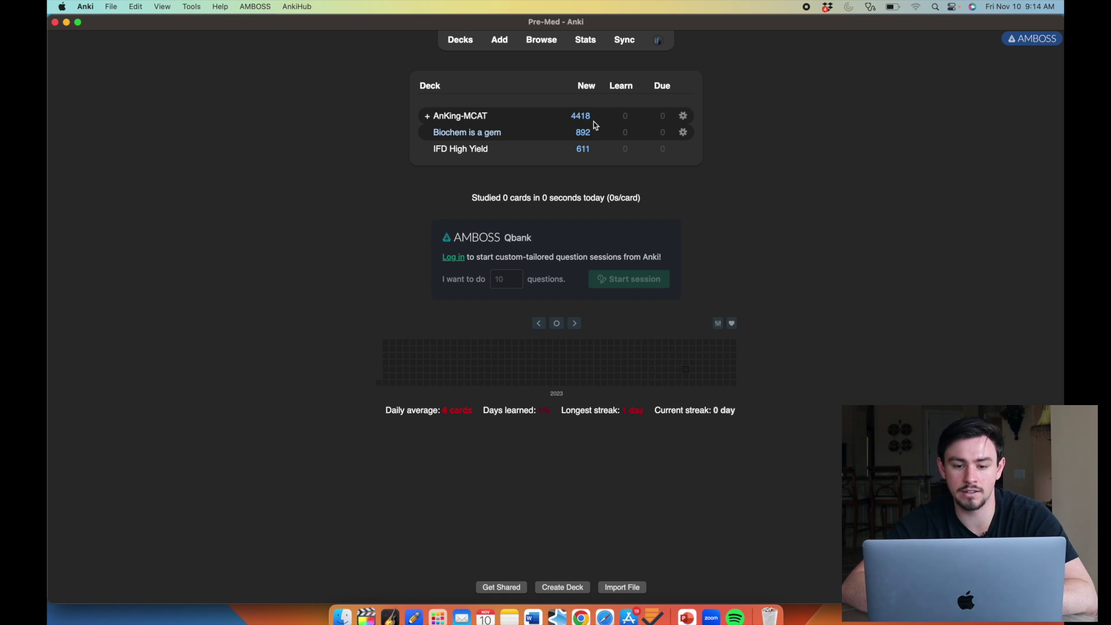
- Empty and then rebuild the Biochem is a gem filtered deck
left_click(485, 132)
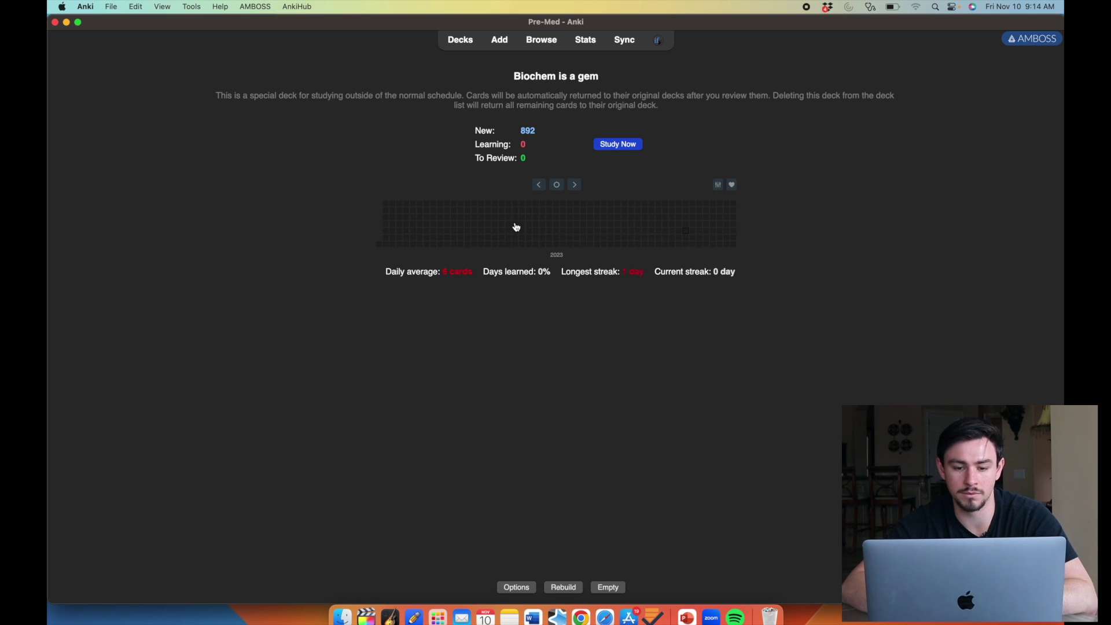
left_click(602, 588)
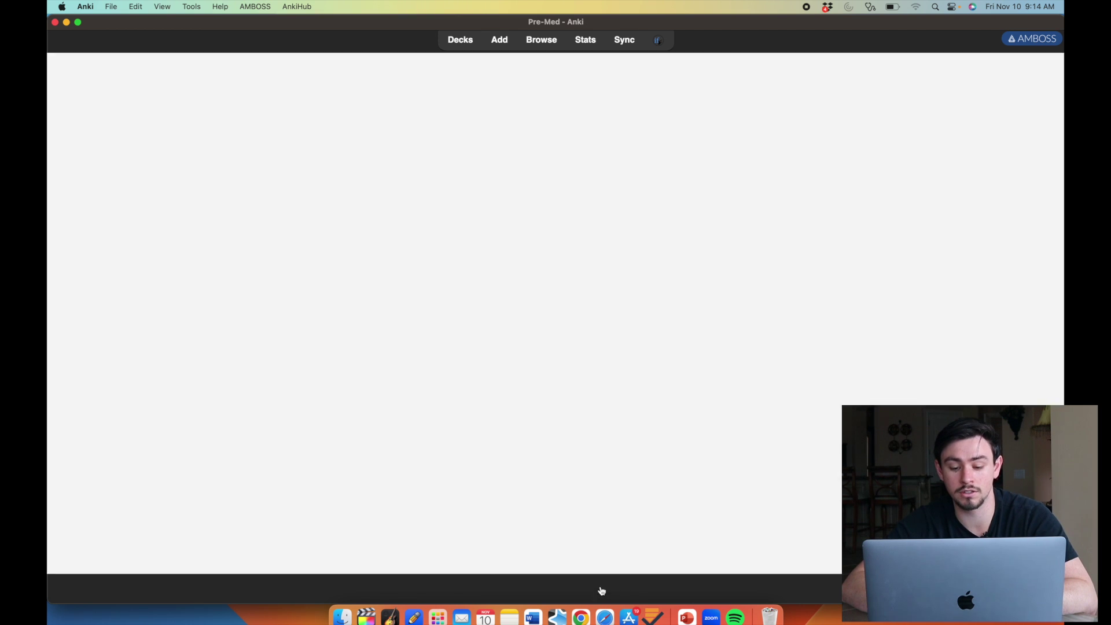
key("d")
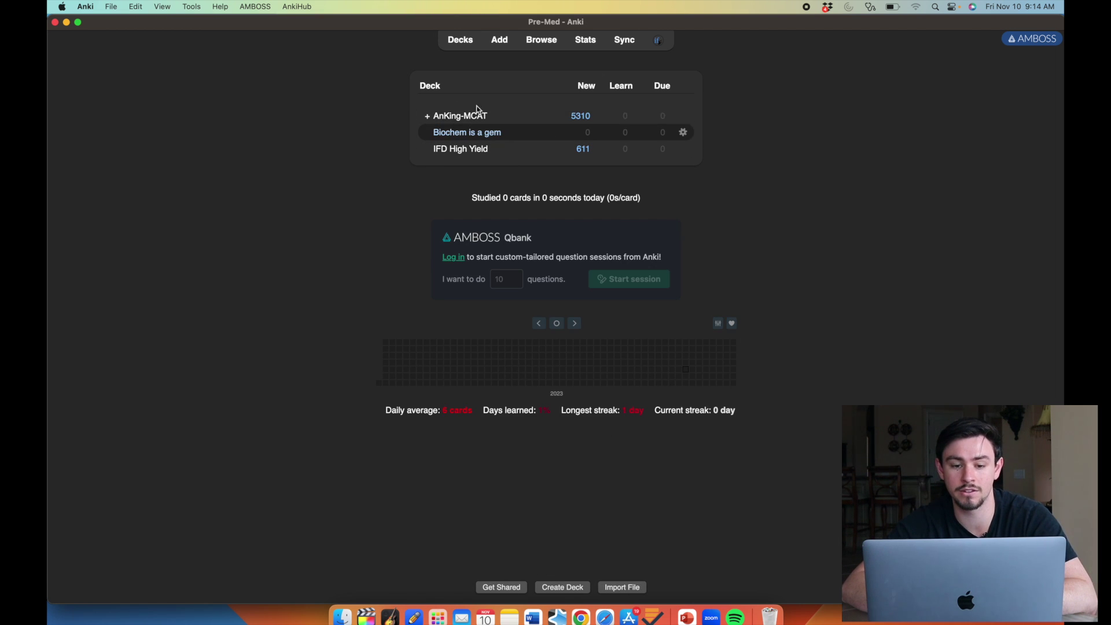
left_click(471, 134)
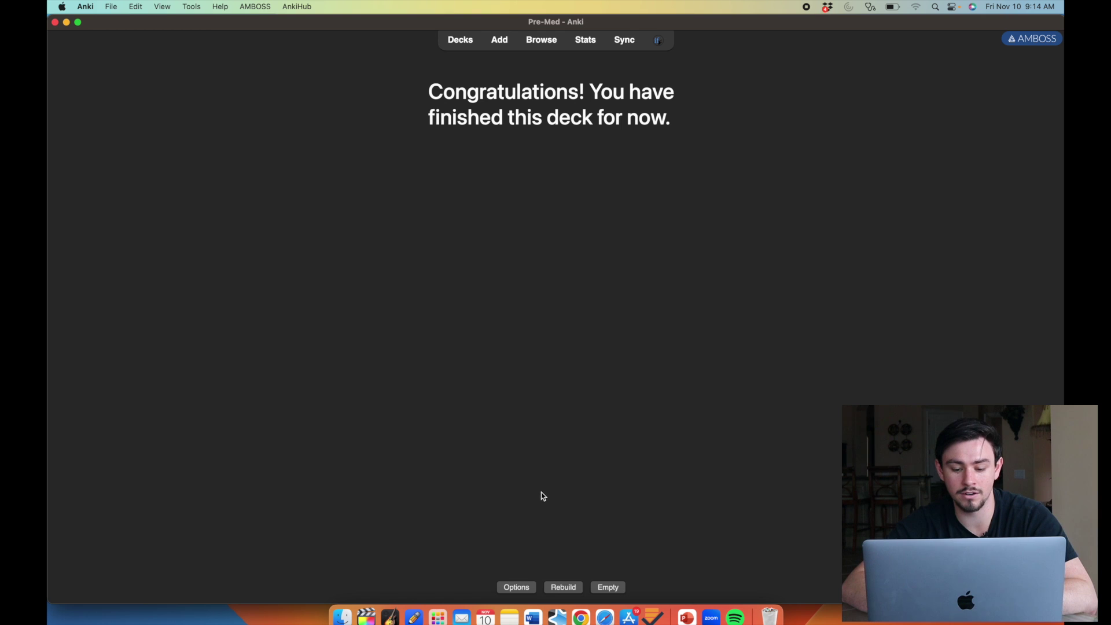
left_click(561, 588)
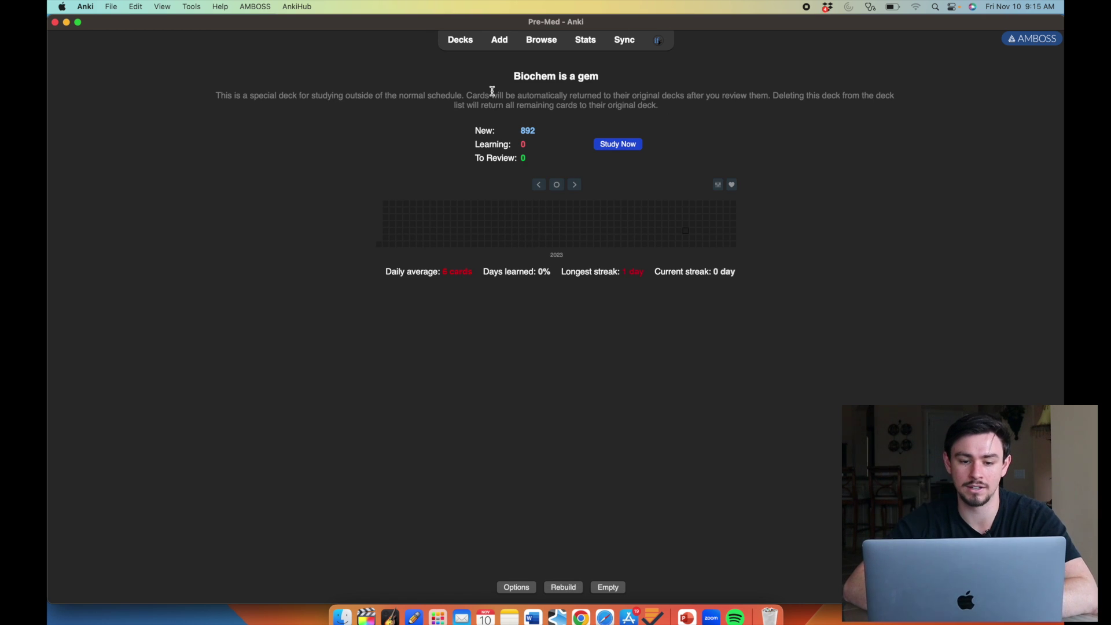
left_click(462, 39)
- Study a few AnKing-MCAT cards, revealing and rating answers, then return to Decks
left_click(466, 113)
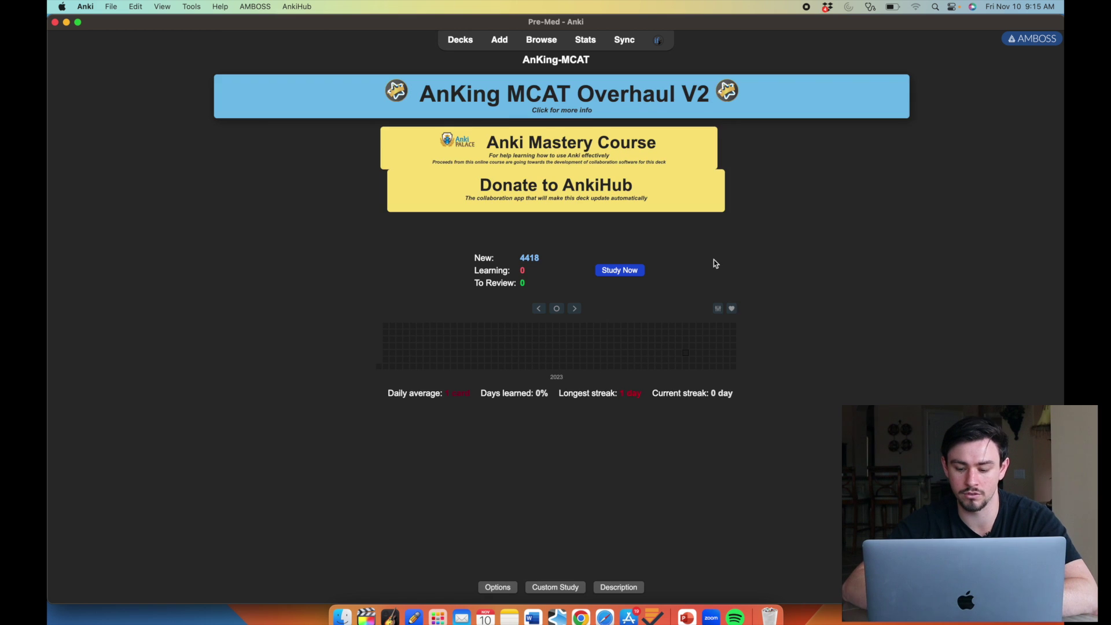
key("s")
key("space")
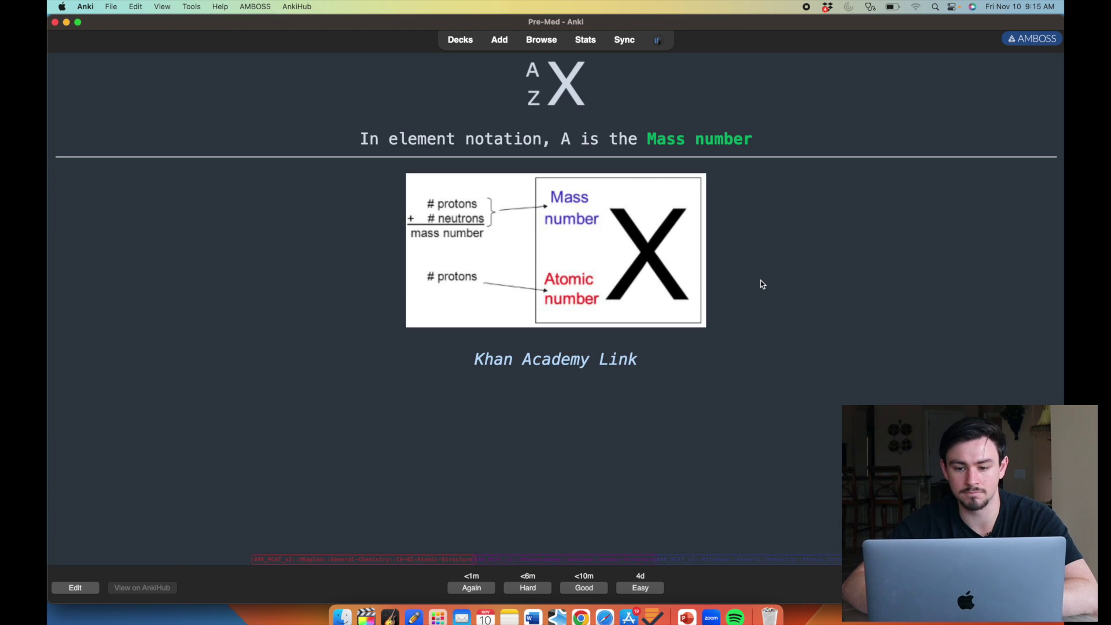
key("space")
key("space")
key("space")
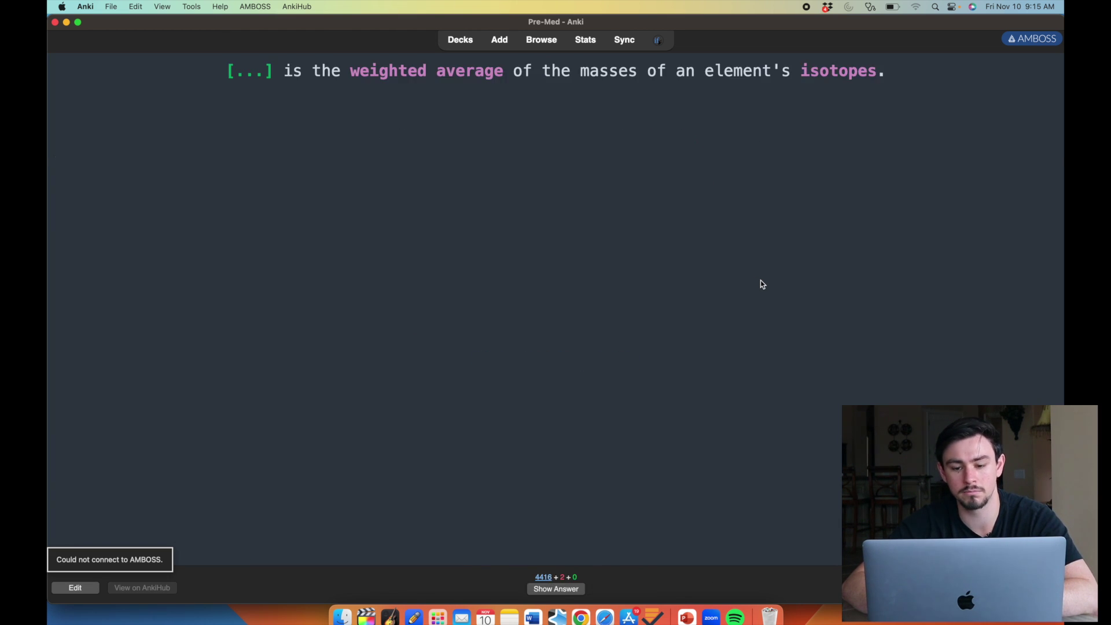
key("space")
key("space")
key("space")
key("space")
key("space")
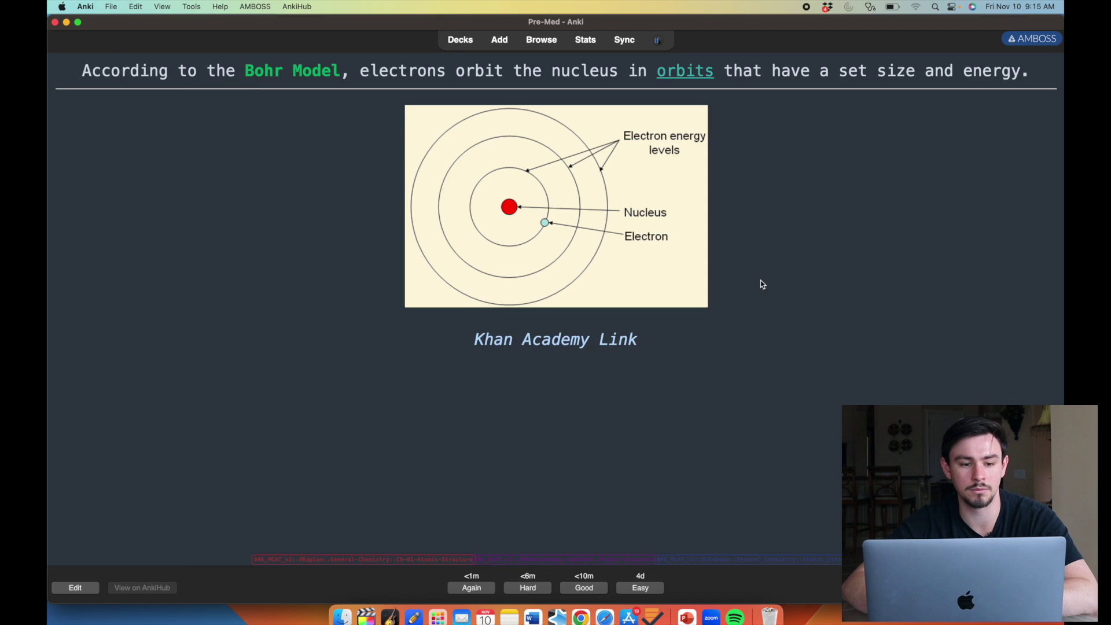
key("space")
key("d")
- Review a few Biochem is a gem cards and return to the deck list
left_click(485, 132)
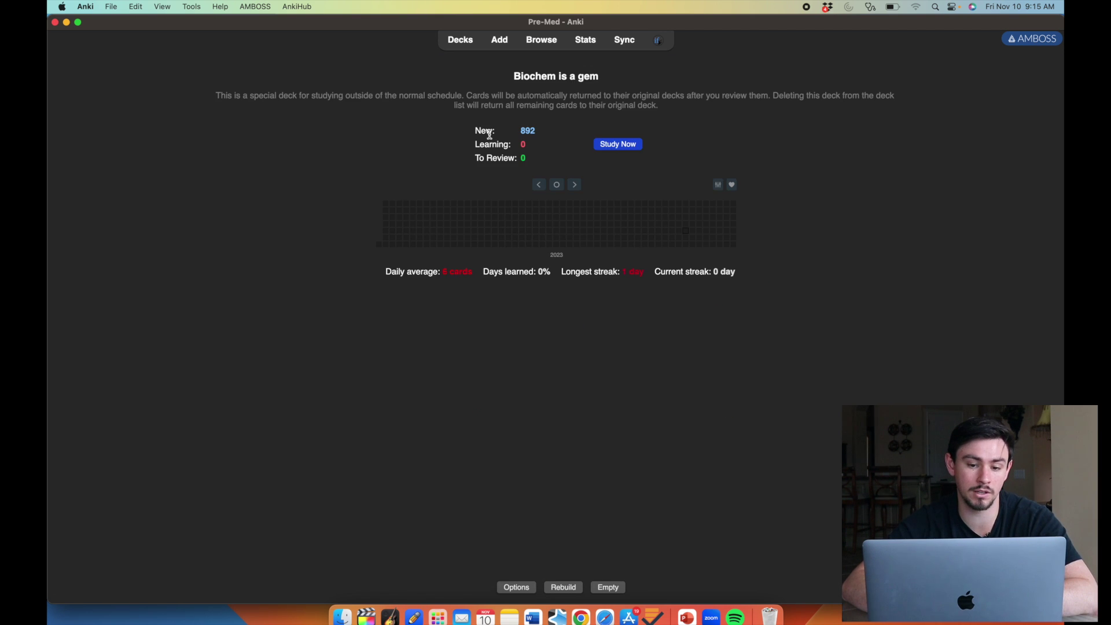
key("s")
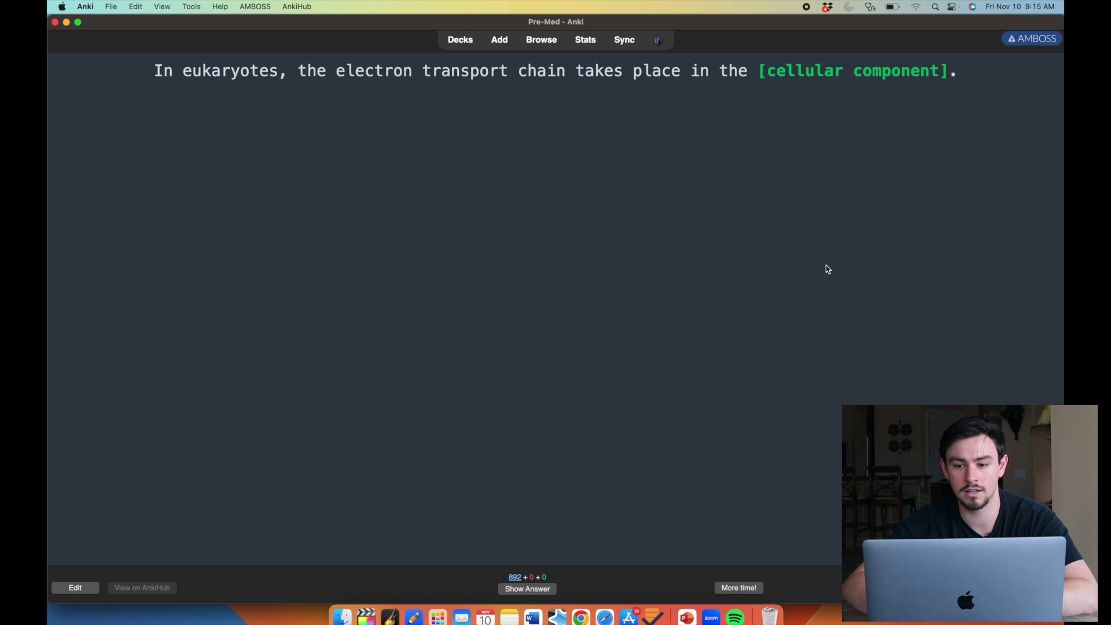
key("space")
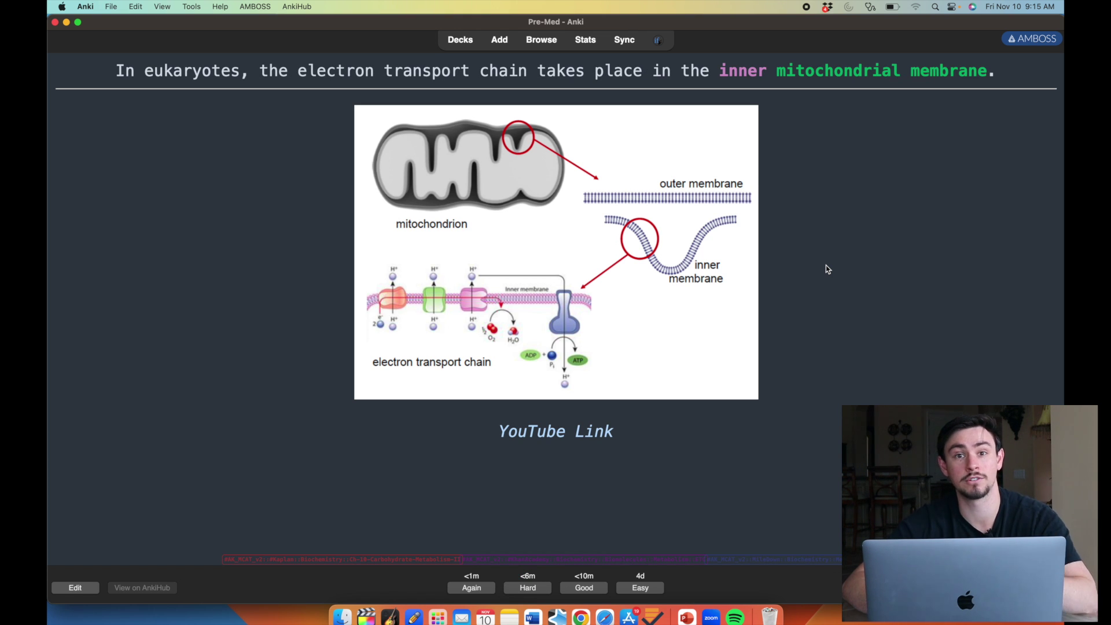
key("space")
key("space")
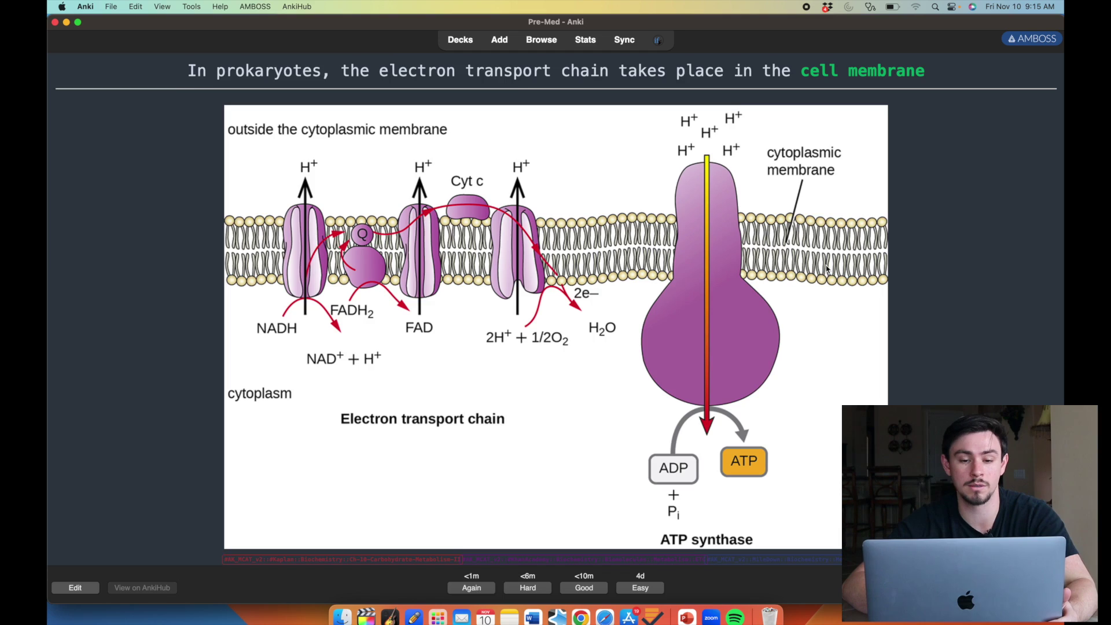
key("space")
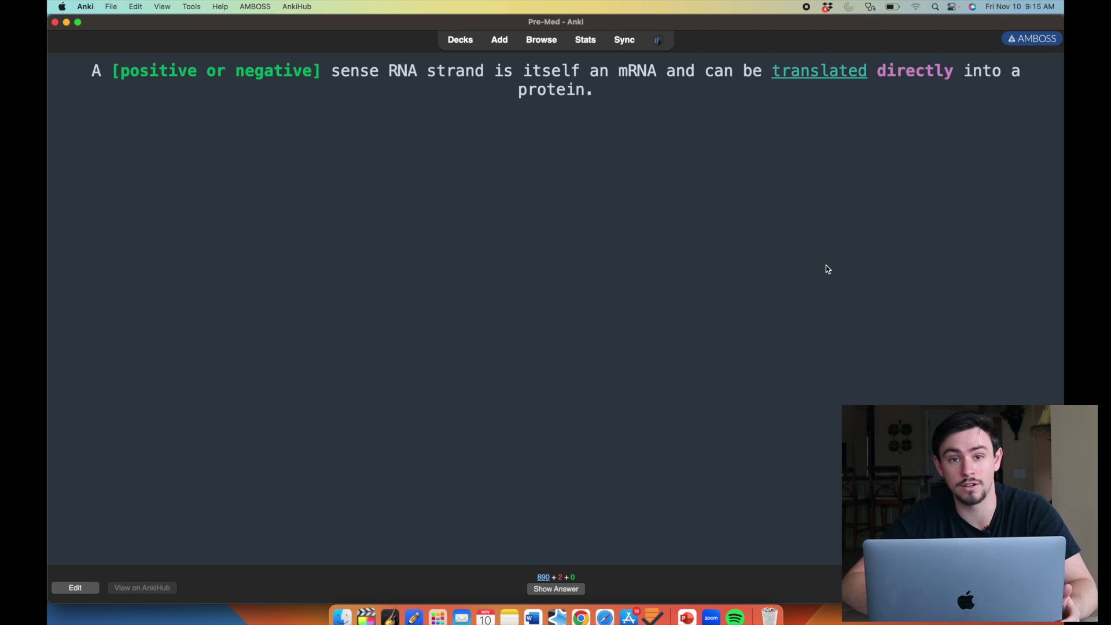
key("space")
key("space")
key("d")
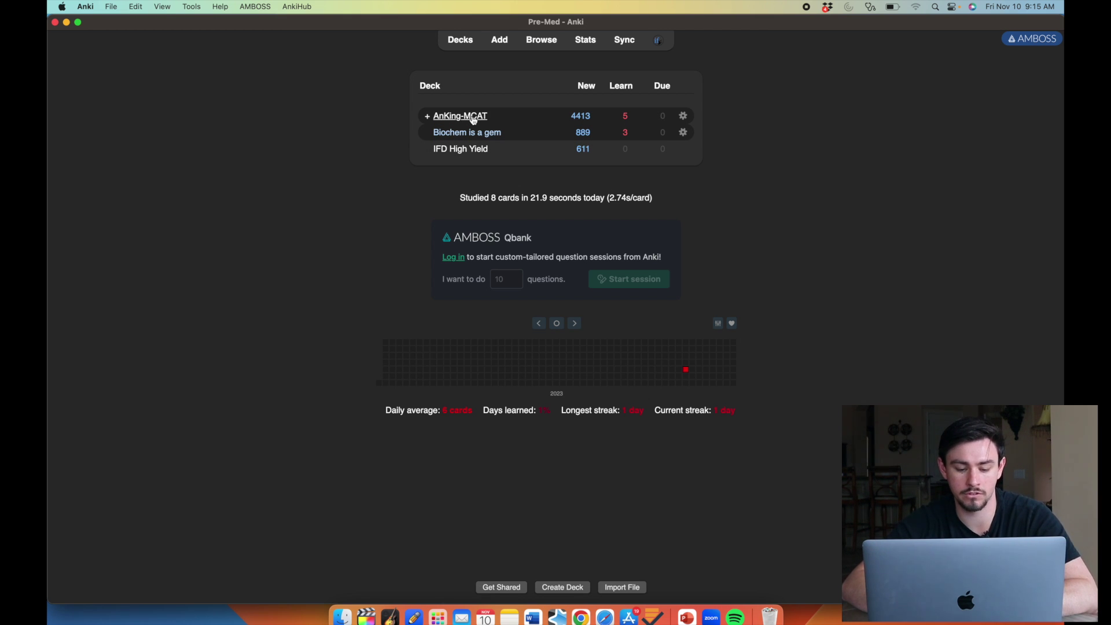
- Create a new filtered deck named OChem
key("f")
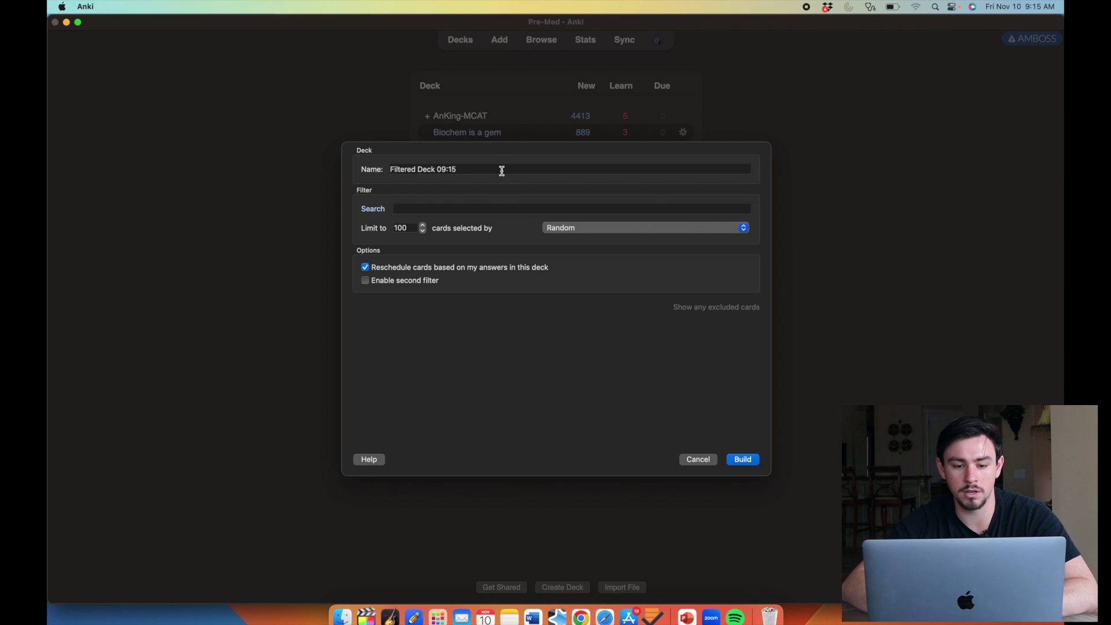
triple_click(502, 170)
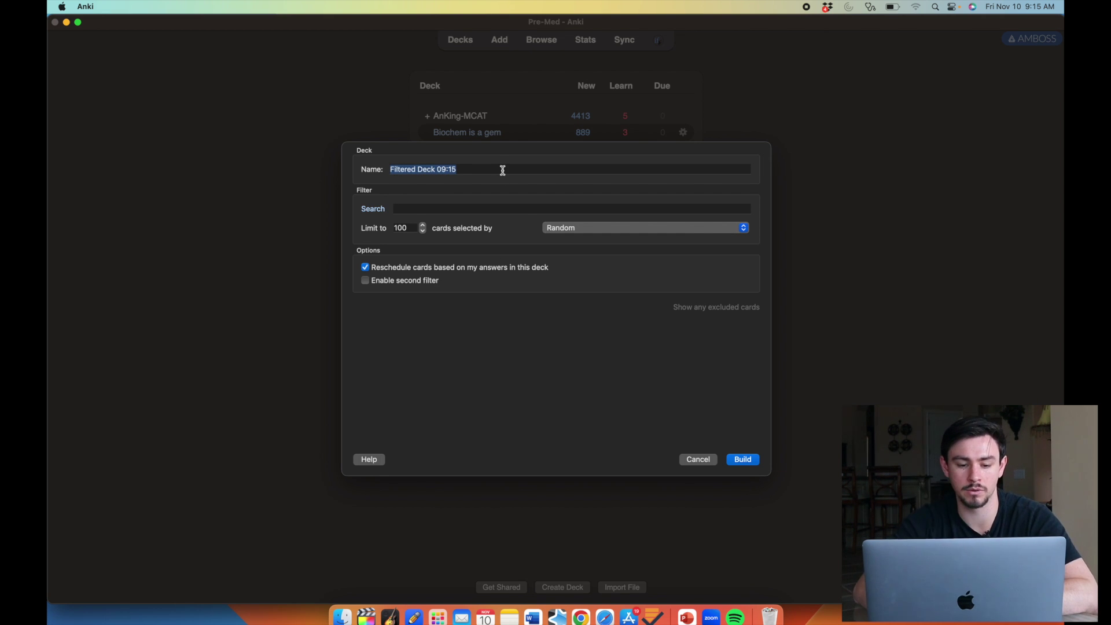
type("OCh")
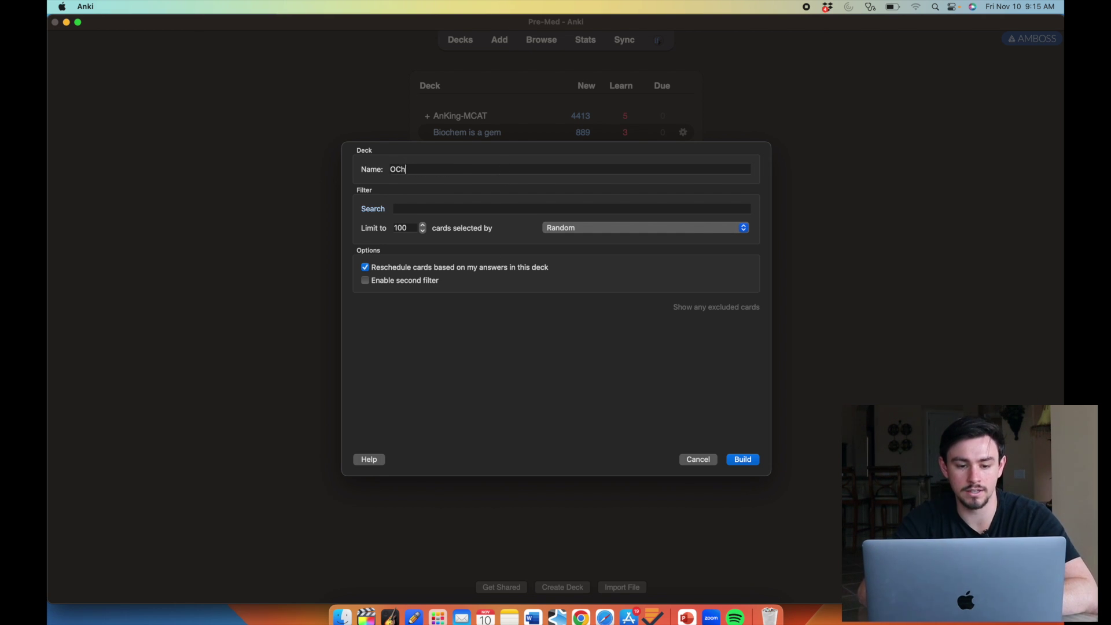
type("em sux")
key("BackSpace")
key("BackSpace")
key("BackSpace")
key("BackSpace")
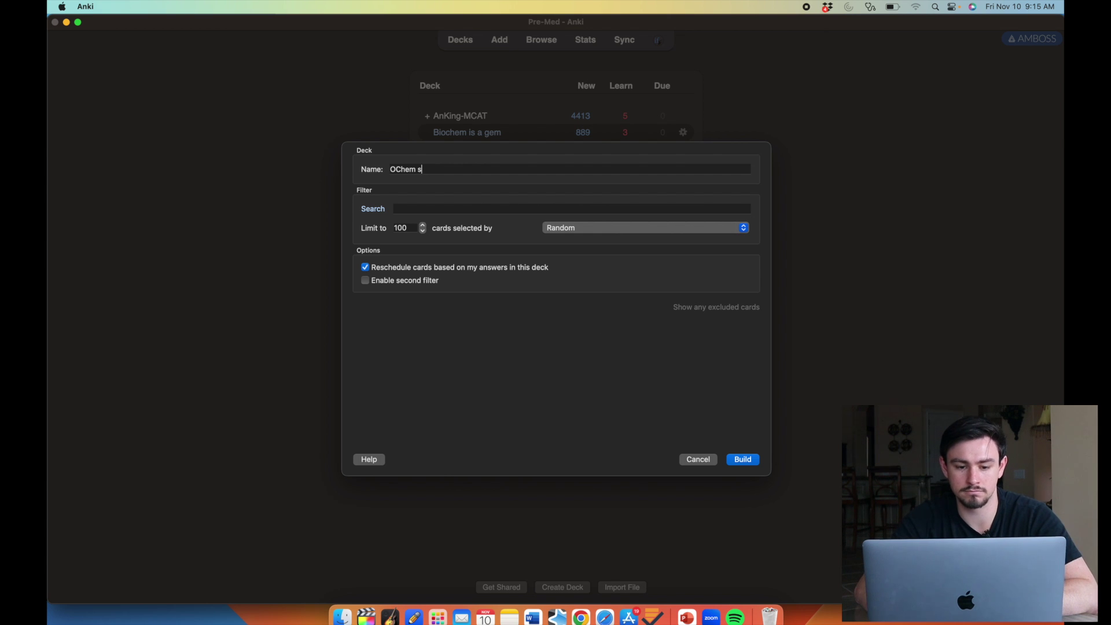
left_click(446, 209)
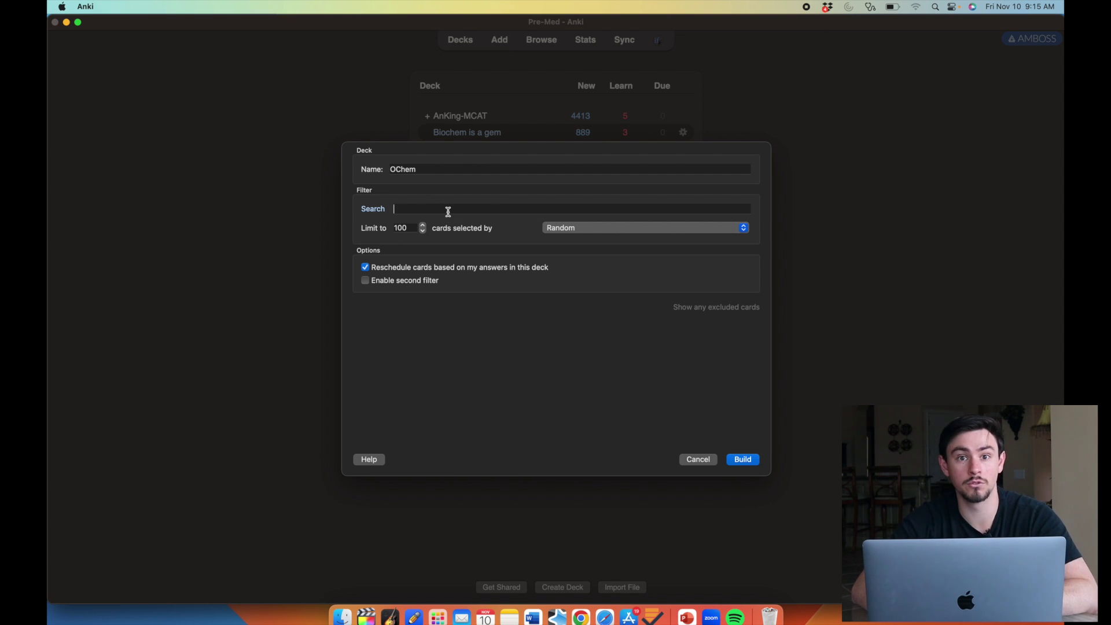
- Copy the Kaplan Organic-Chemistry tag search (557 cards) from the card browser
key("ctrl+Up")
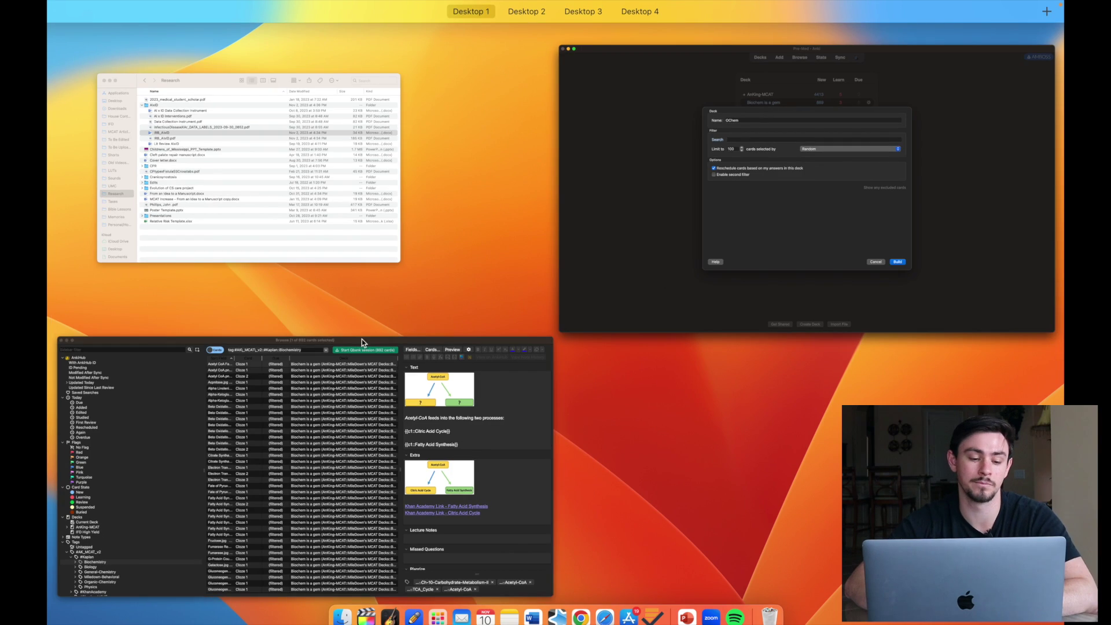
left_click(347, 359)
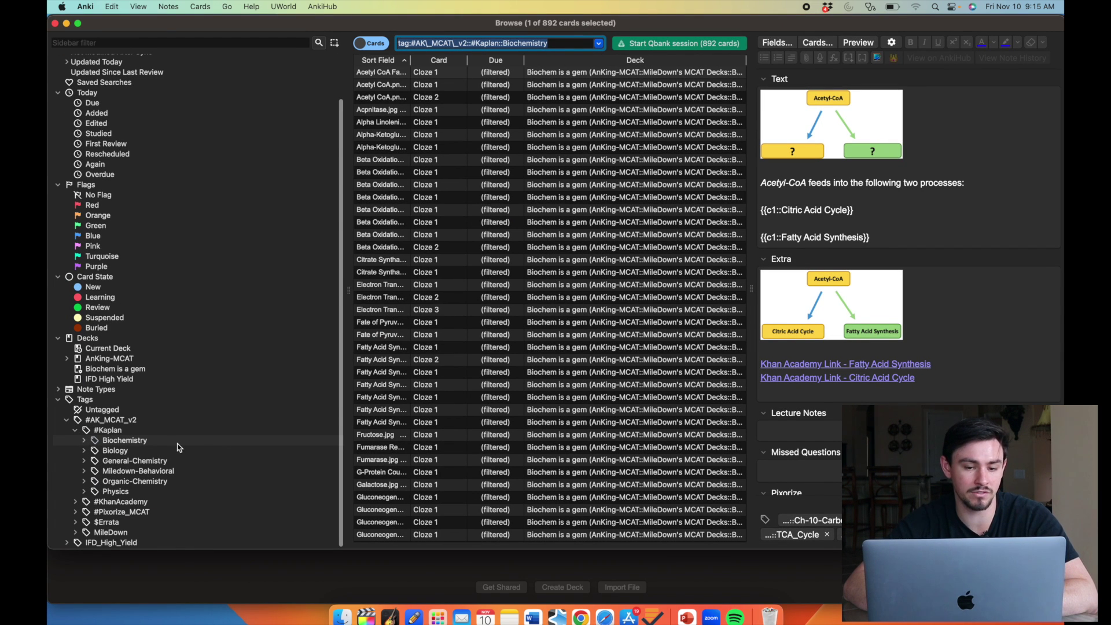
left_click(138, 482)
left_click(514, 42)
key("super+c")
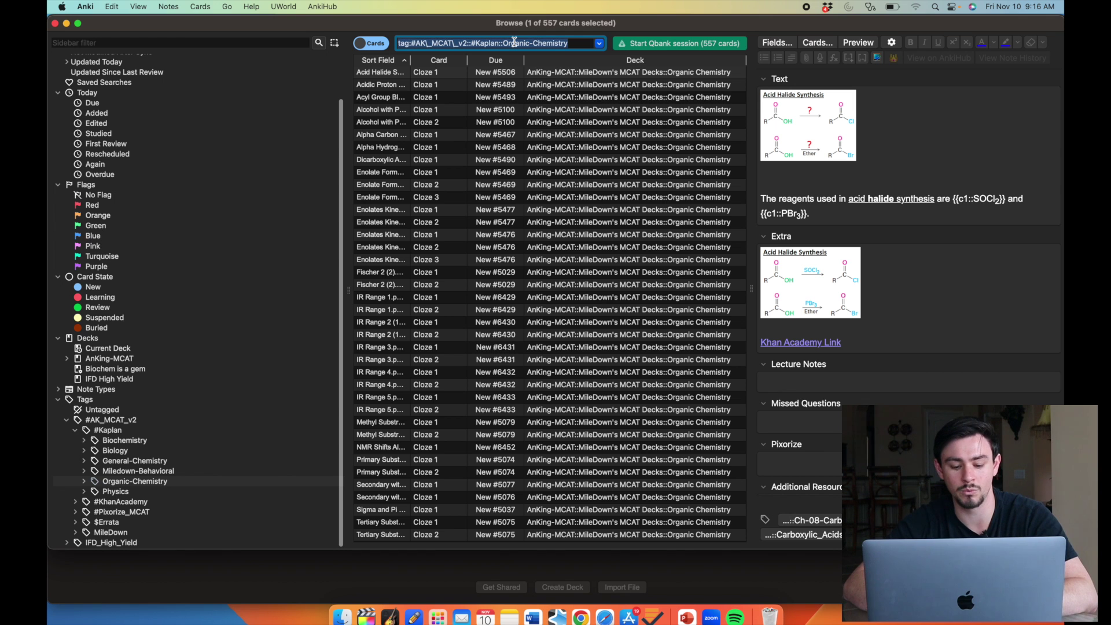
key("ctrl+Up")
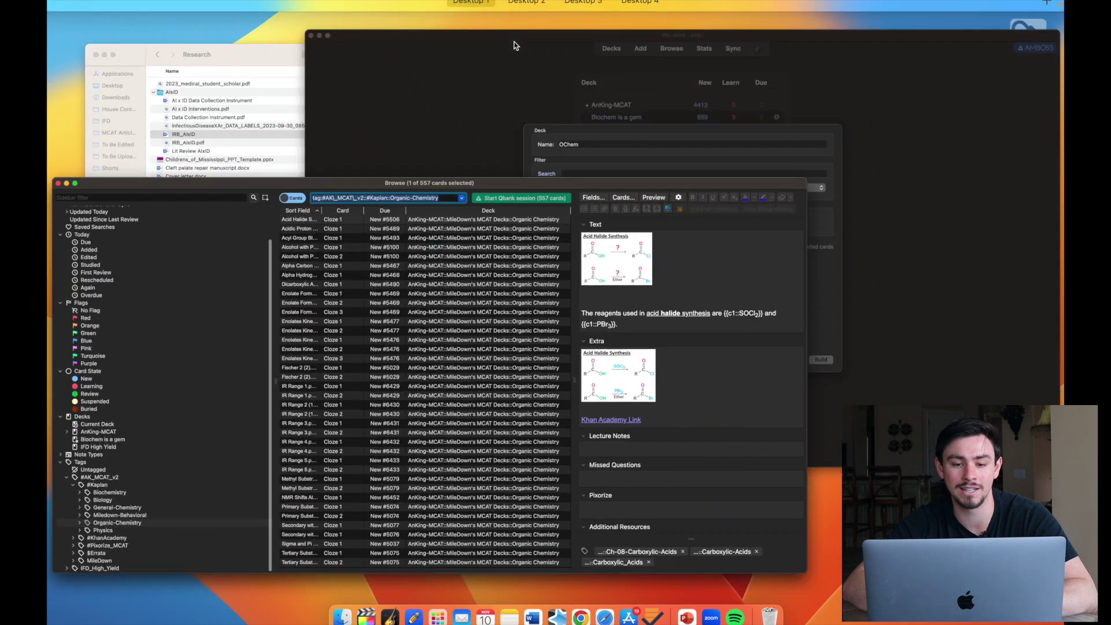
left_click(636, 179)
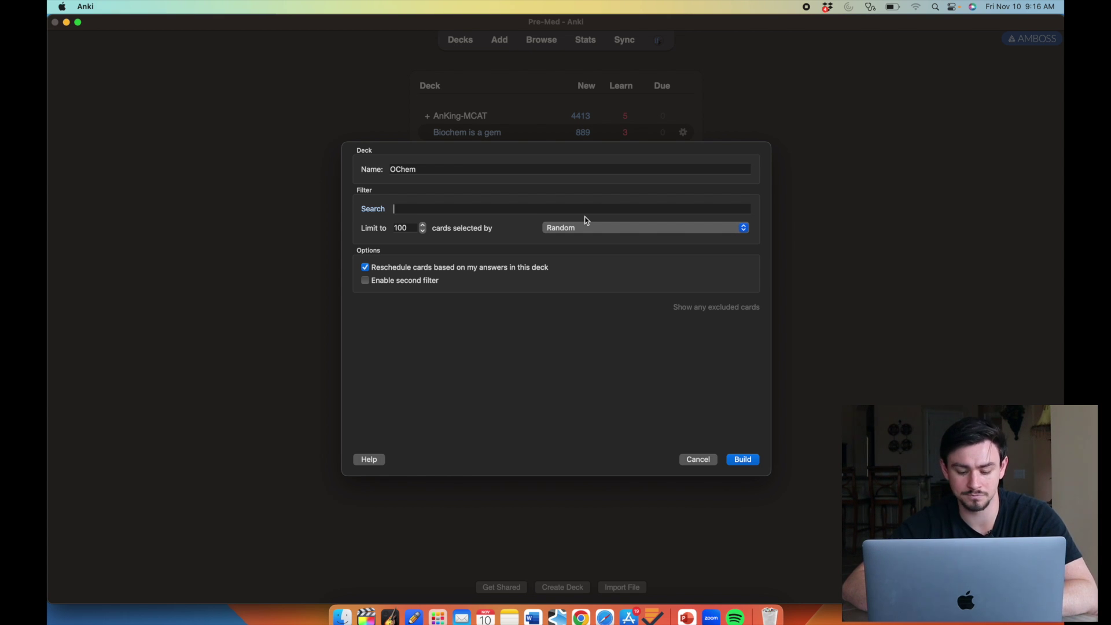
- Fill the search with the Kaplan Organic-Chemistry tag for due or new cards
key("super+v")
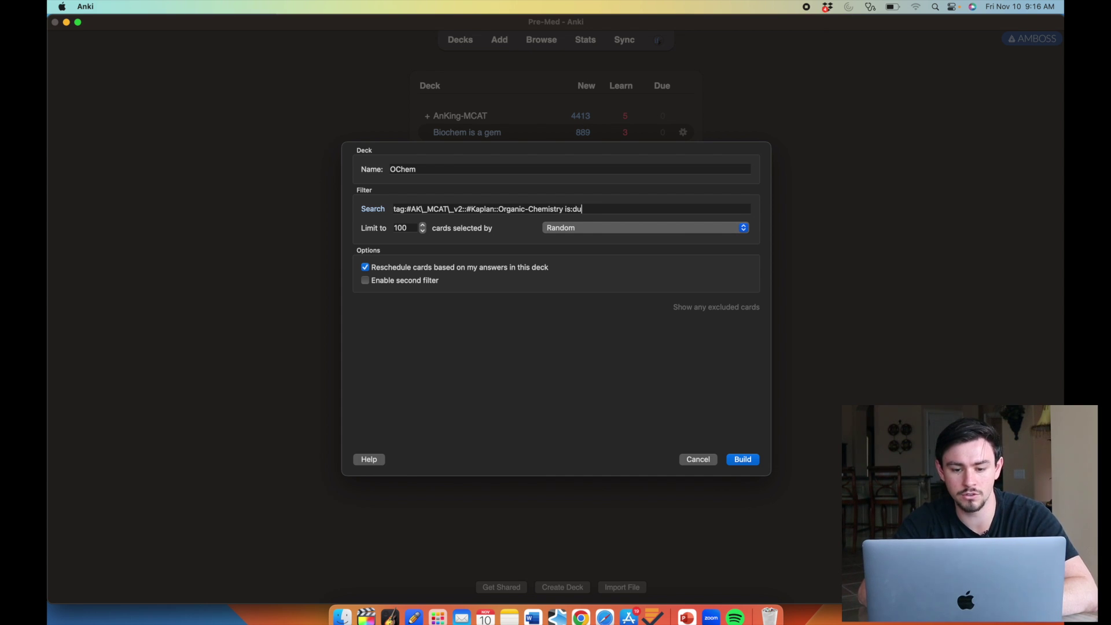
type("OR ")
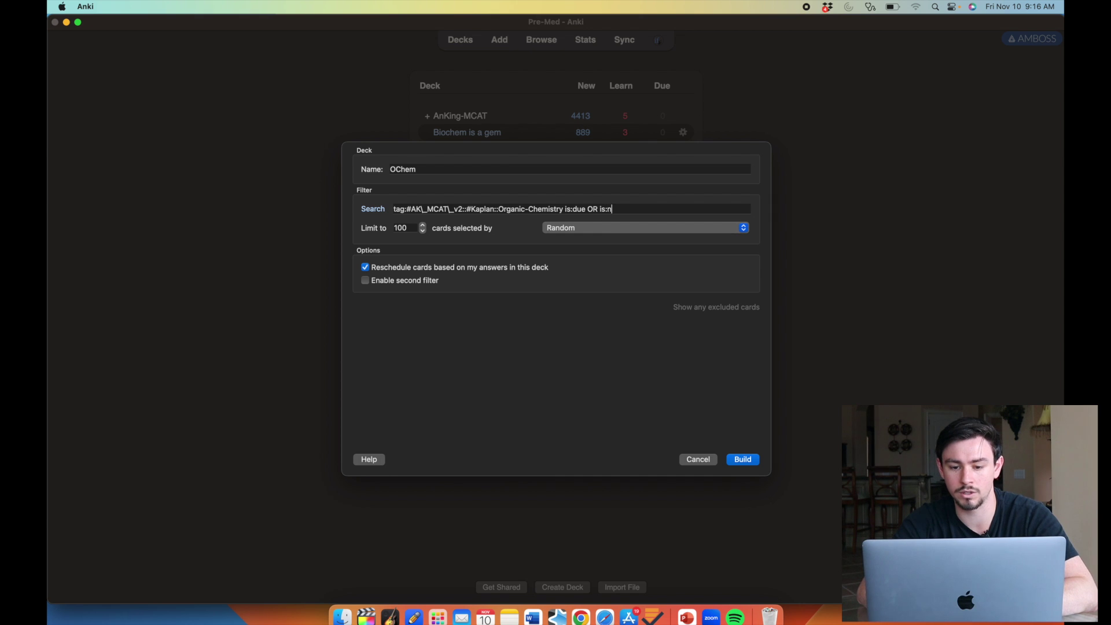
type("is:n")
key("BackSpace")
key("super+v")
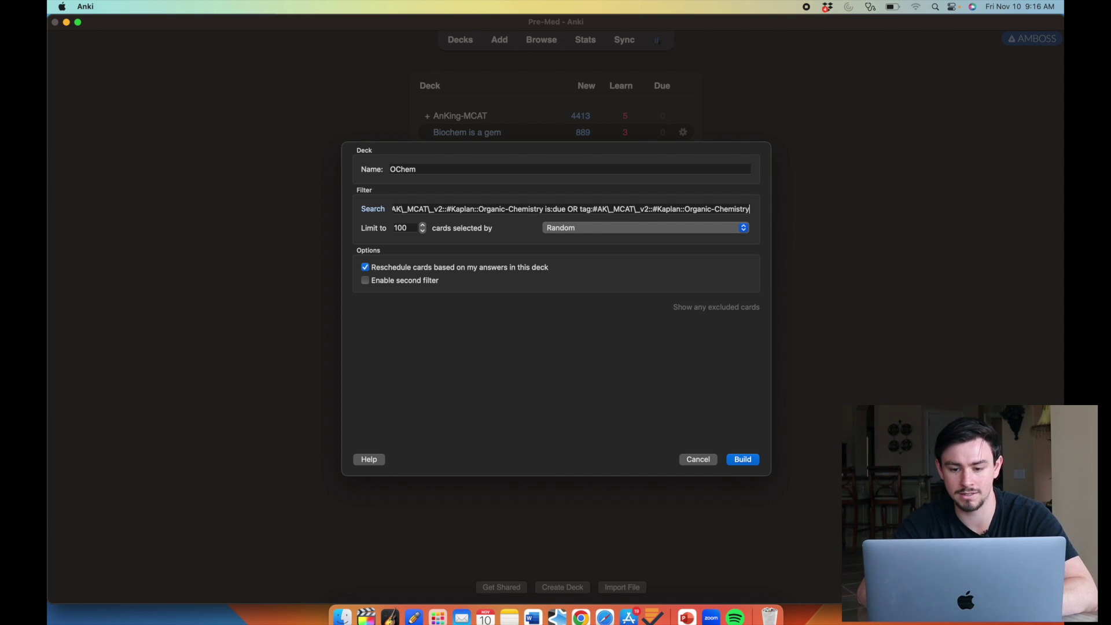
type("is:new OR")
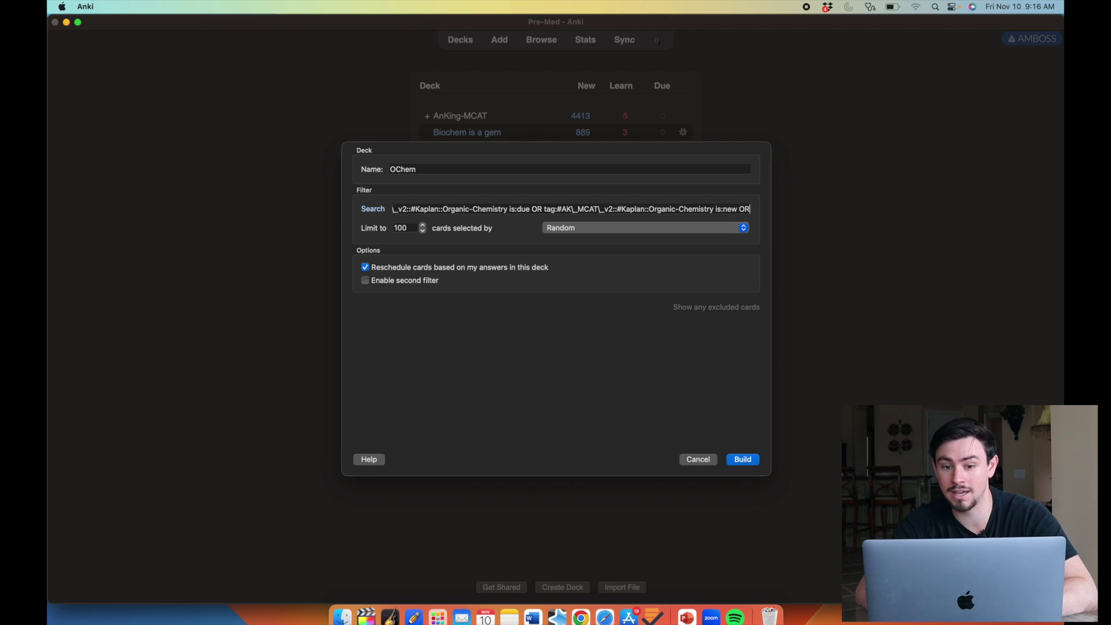
- Copy the KhanAcademy OChem tag search from the card browser
key("ctrl+Up")
left_click(203, 439)
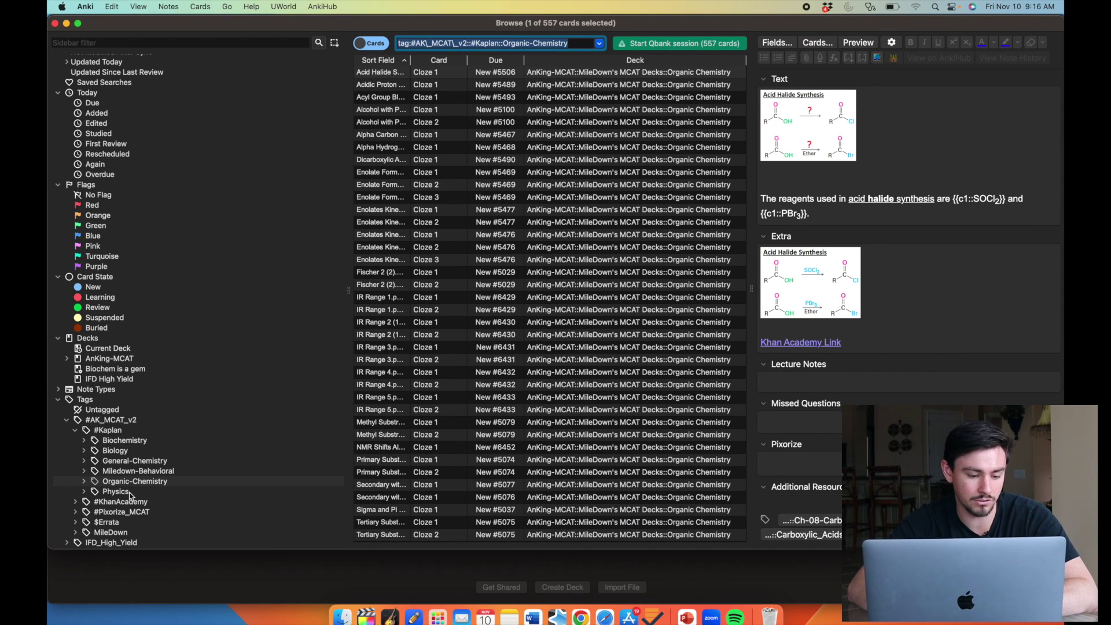
left_click(76, 502)
scroll(81, 508, "down", 2)
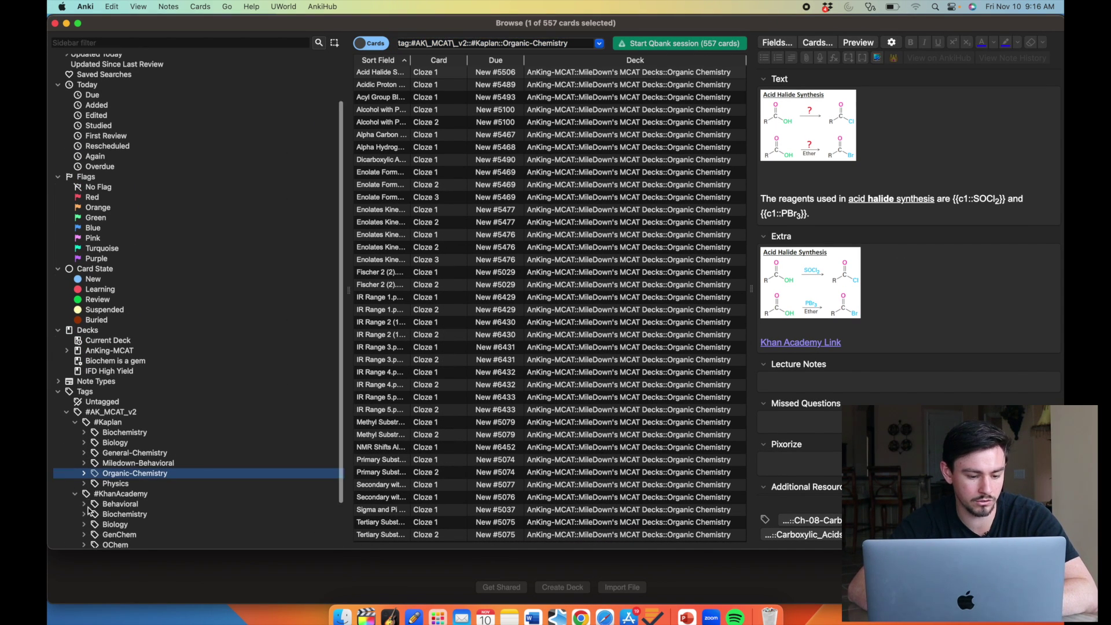
left_click(115, 521)
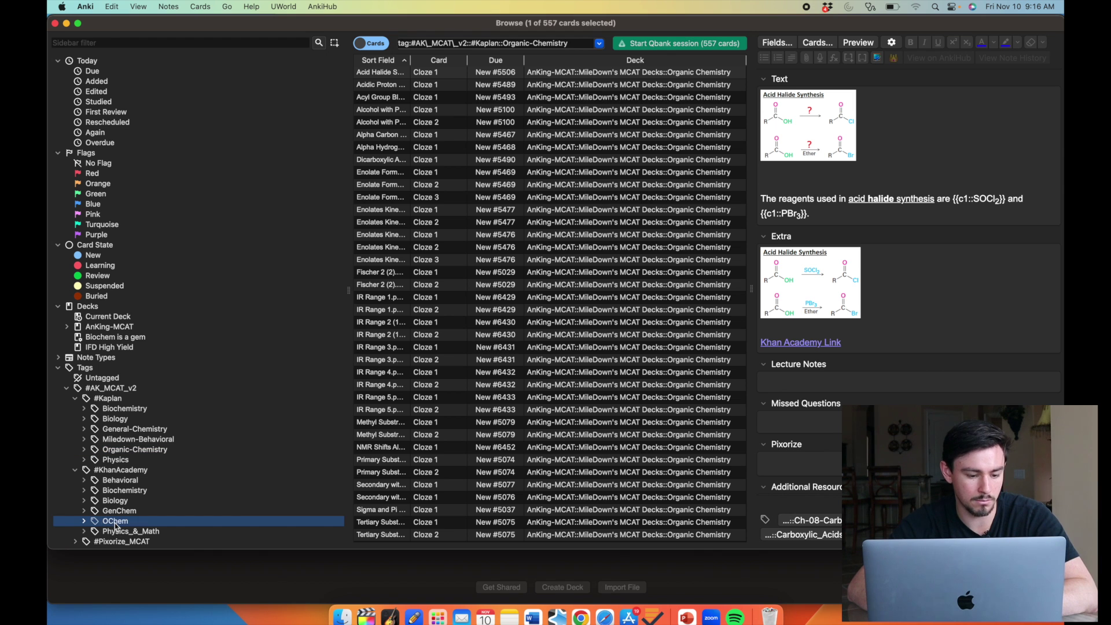
left_click(547, 43)
key("ctrl+Up")
left_click(756, 206)
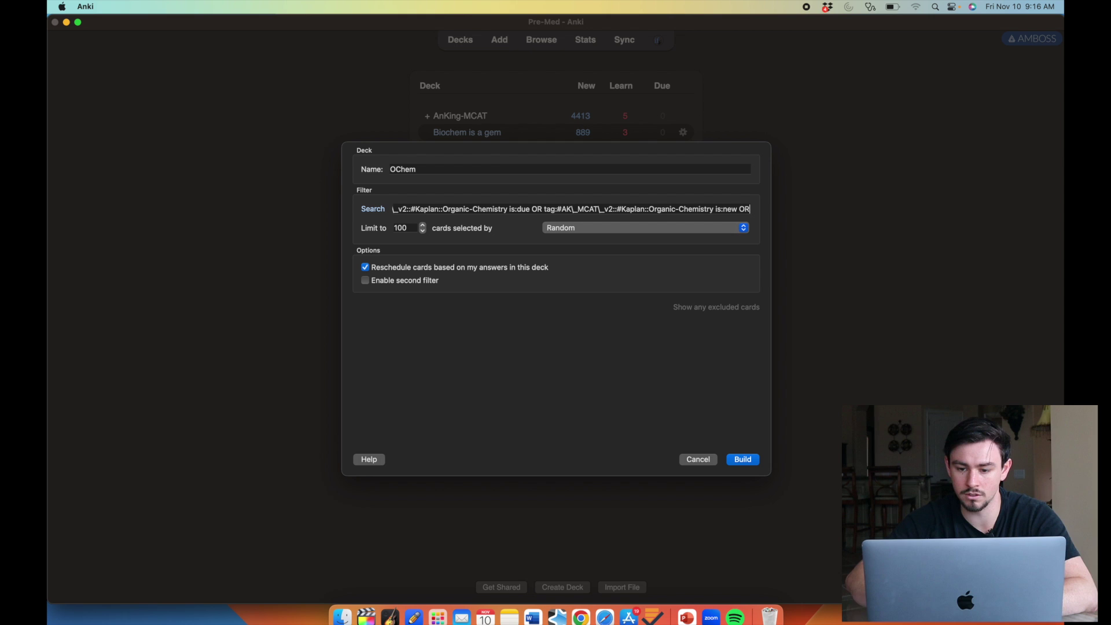
- Add the Khan Academy OChem tag for new or due cards and build OChem
type("tag:#AK\\_MCAT\\_v2::#KhanAcademy::OChem")
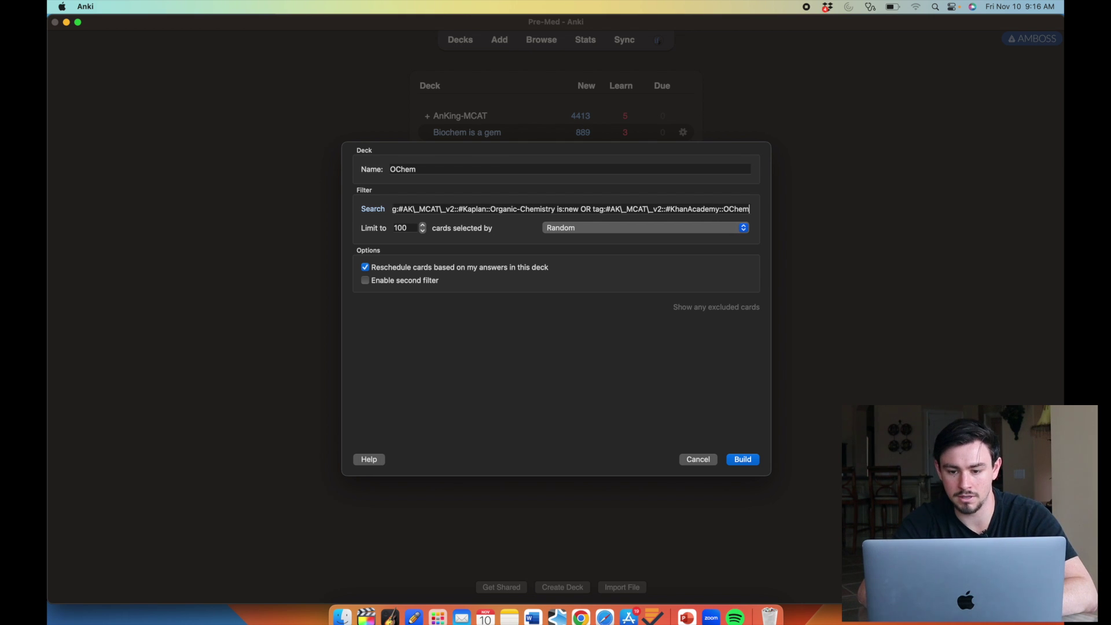
type("is:new OR")
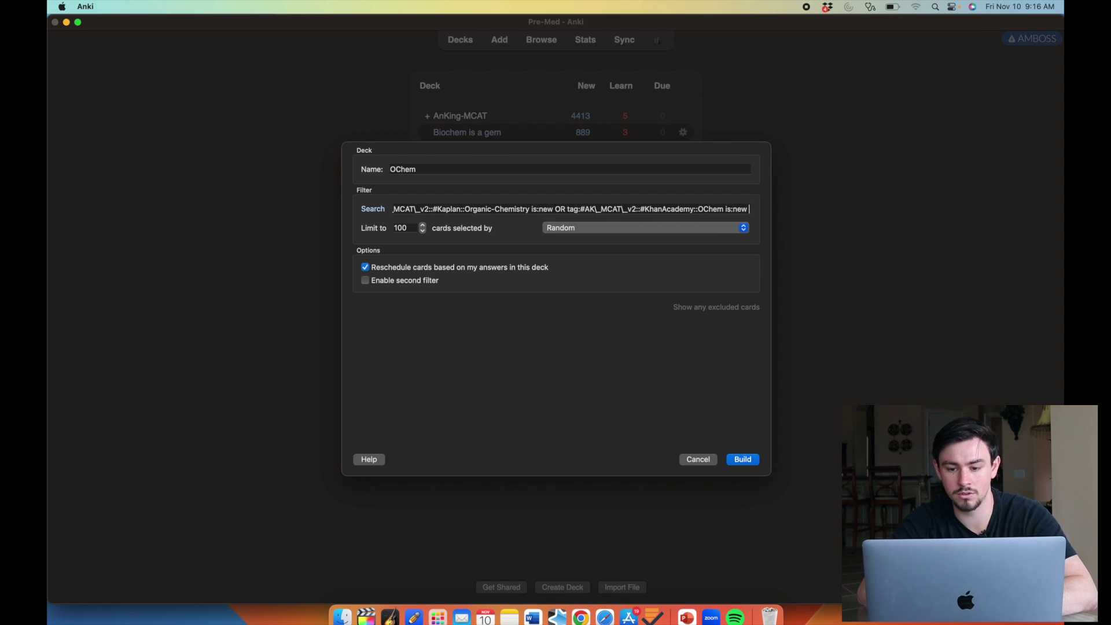
type("tag:#AK\\_MCAT\\_v2::#KhanAcademy::OChem")
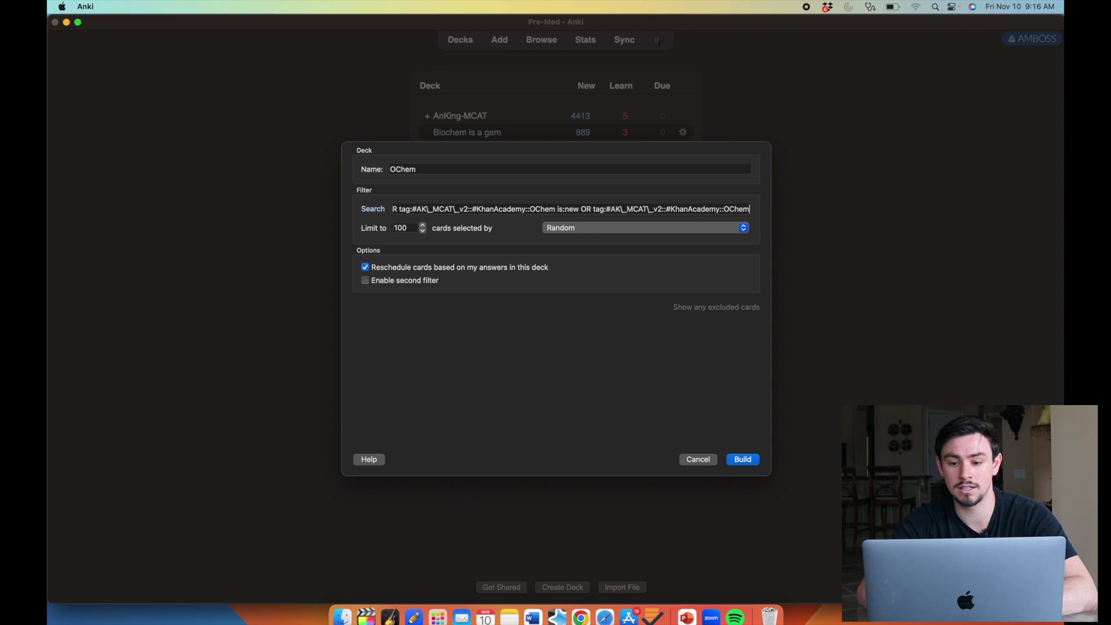
type("is:")
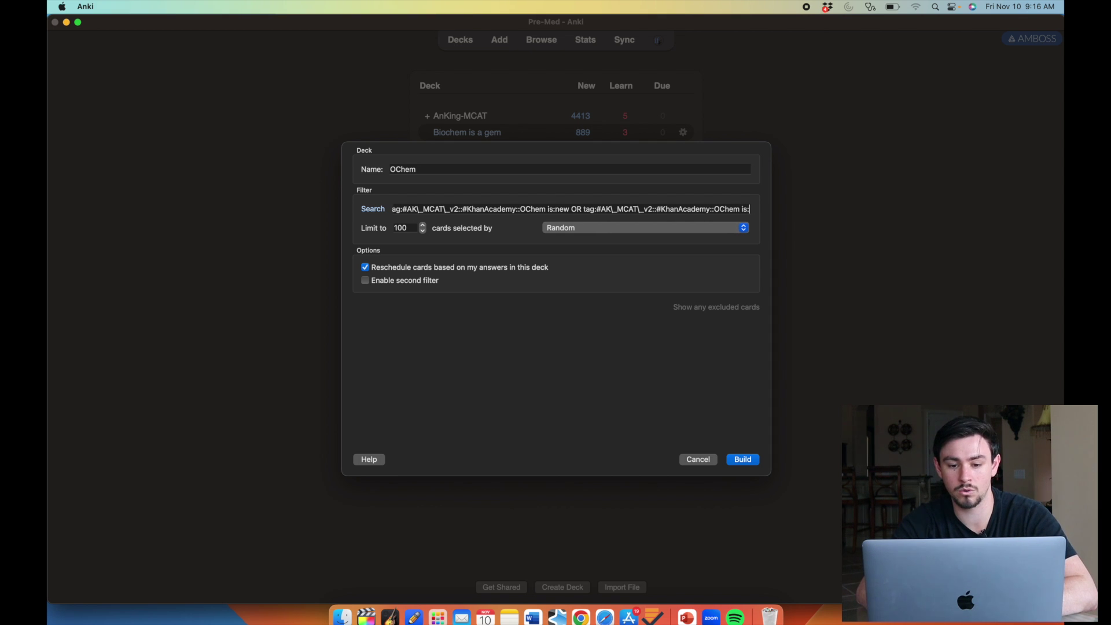
type("due")
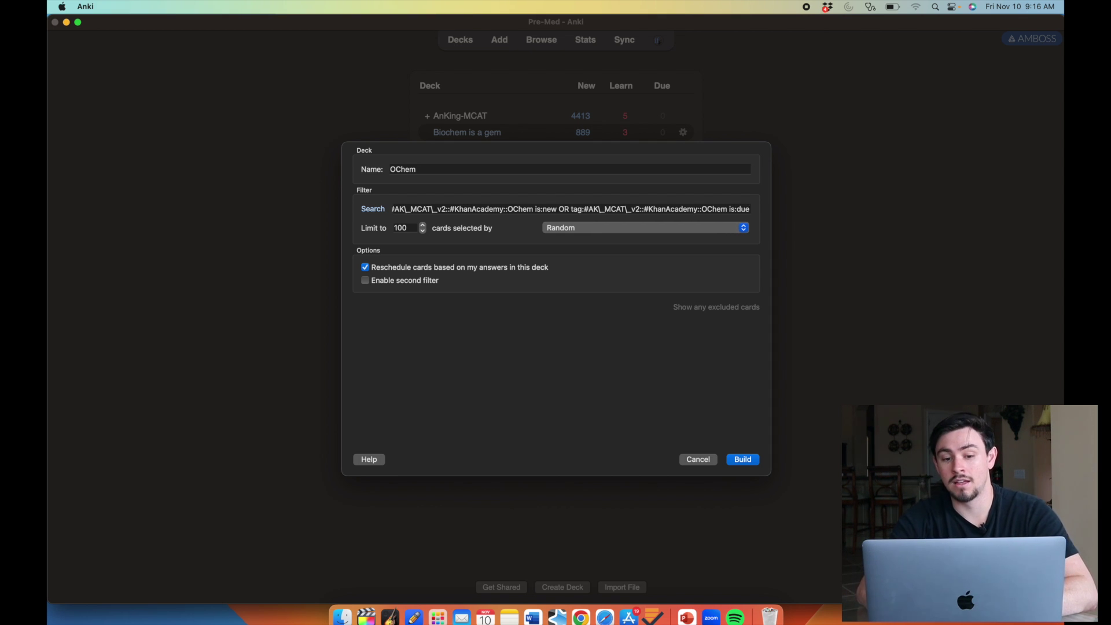
key("Return")
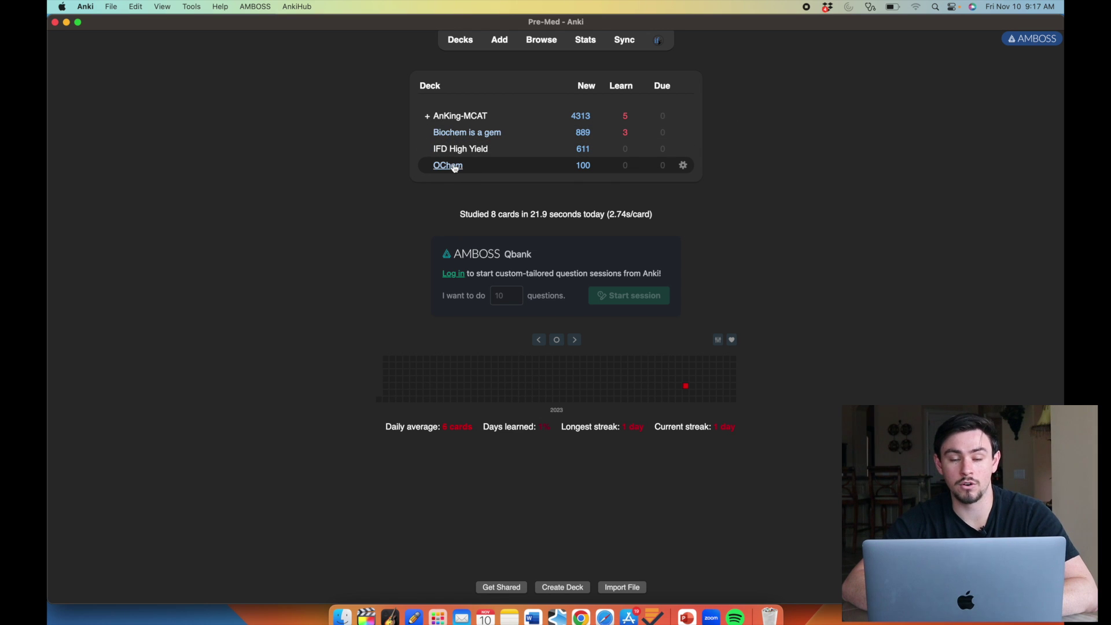
- Reopen OChem's options, raise the card limit to 9999, pick a card order, and rebuild
left_click(685, 168)
left_click(714, 183)
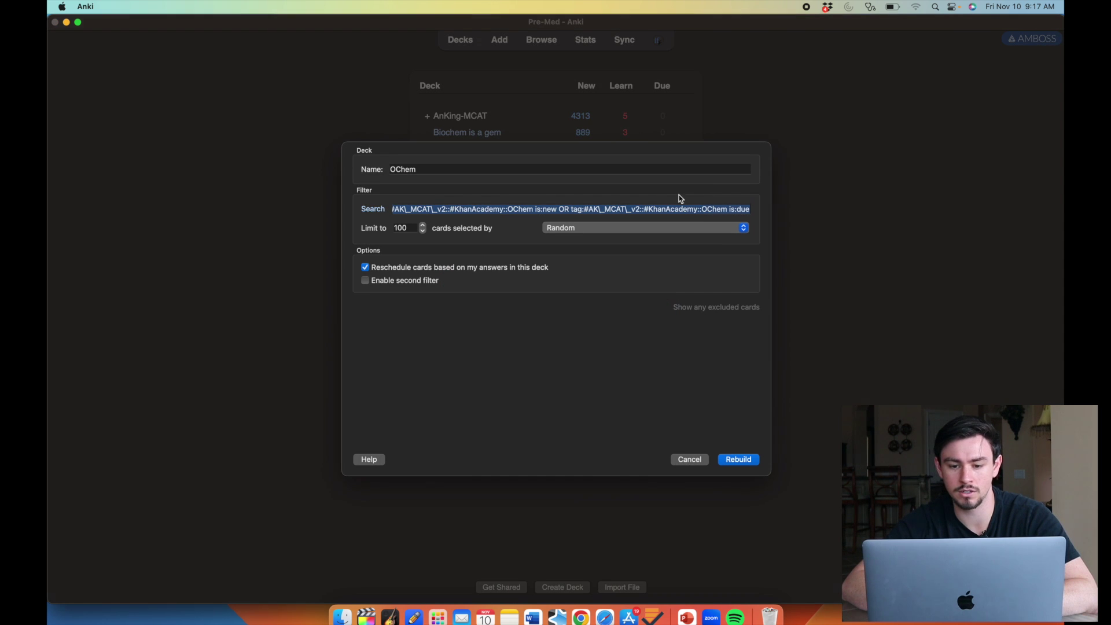
double_click(405, 228)
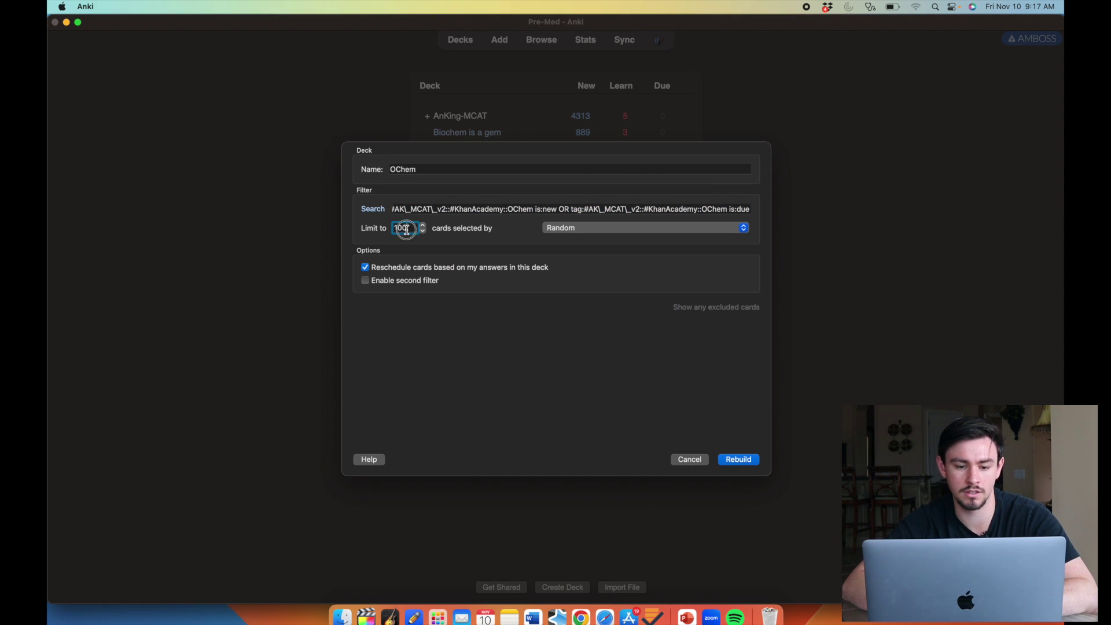
type("9999")
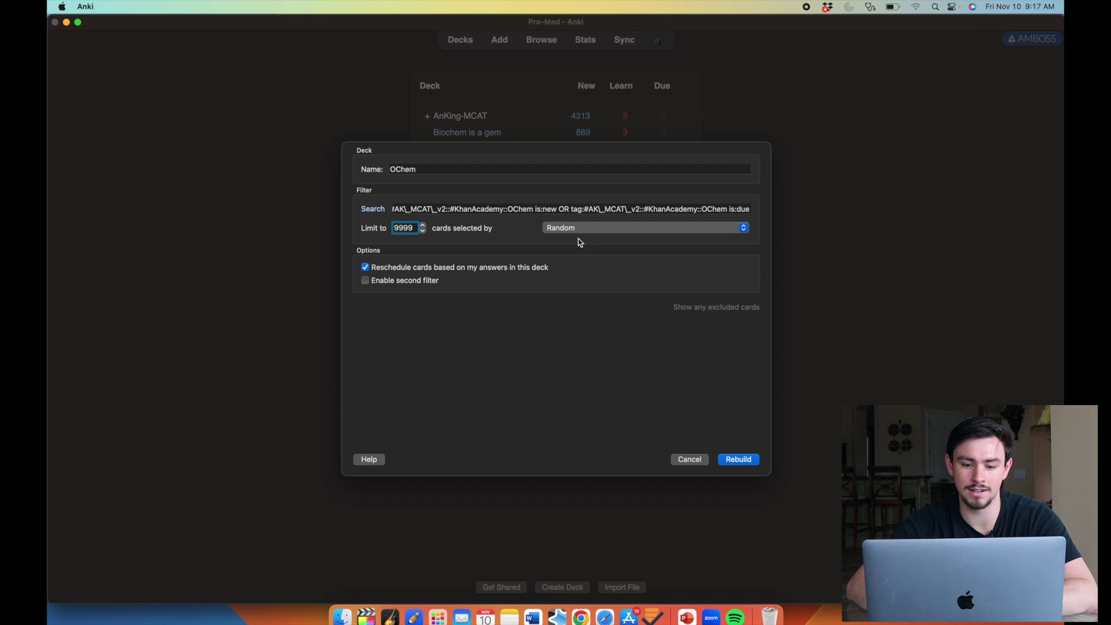
left_click(579, 231)
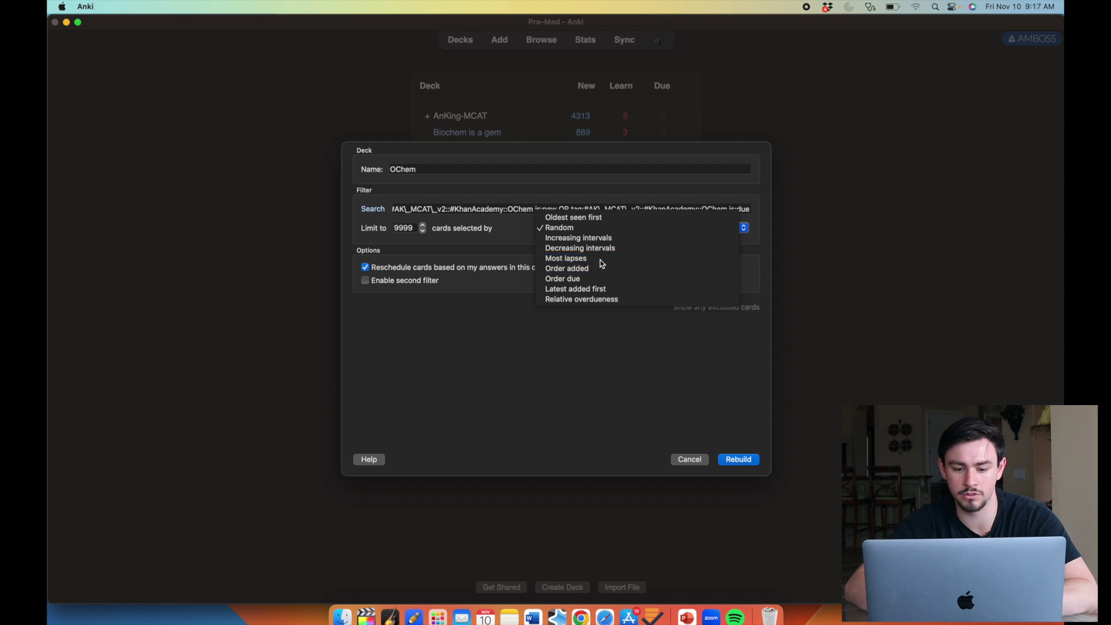
left_click(600, 260)
left_click(738, 459)
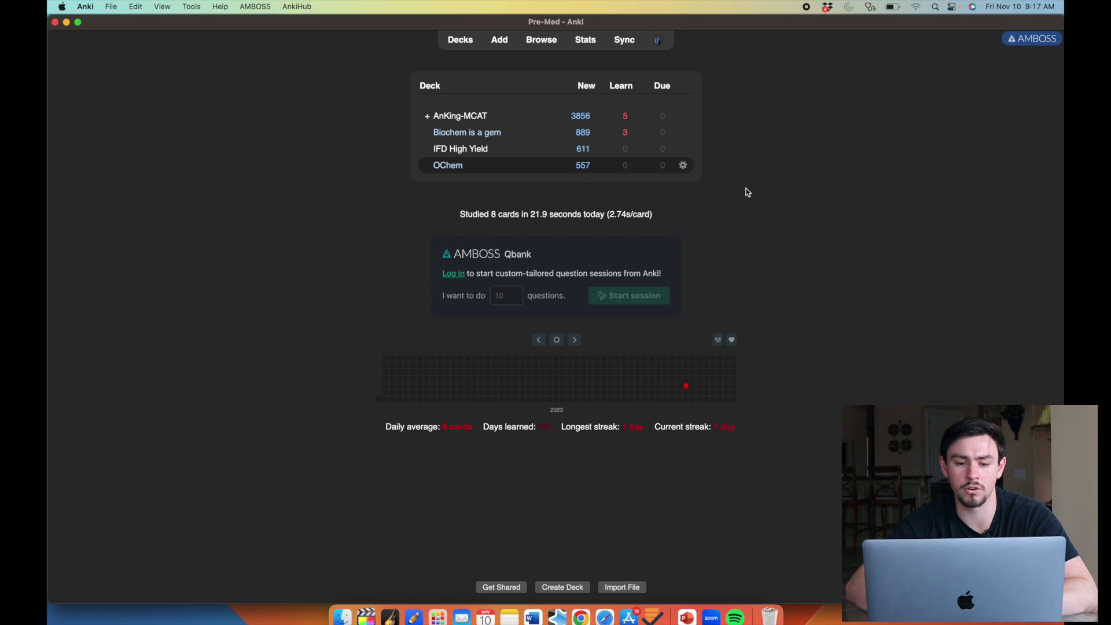
- Create a new filtered deck named Bio
key("f")
triple_click(546, 166)
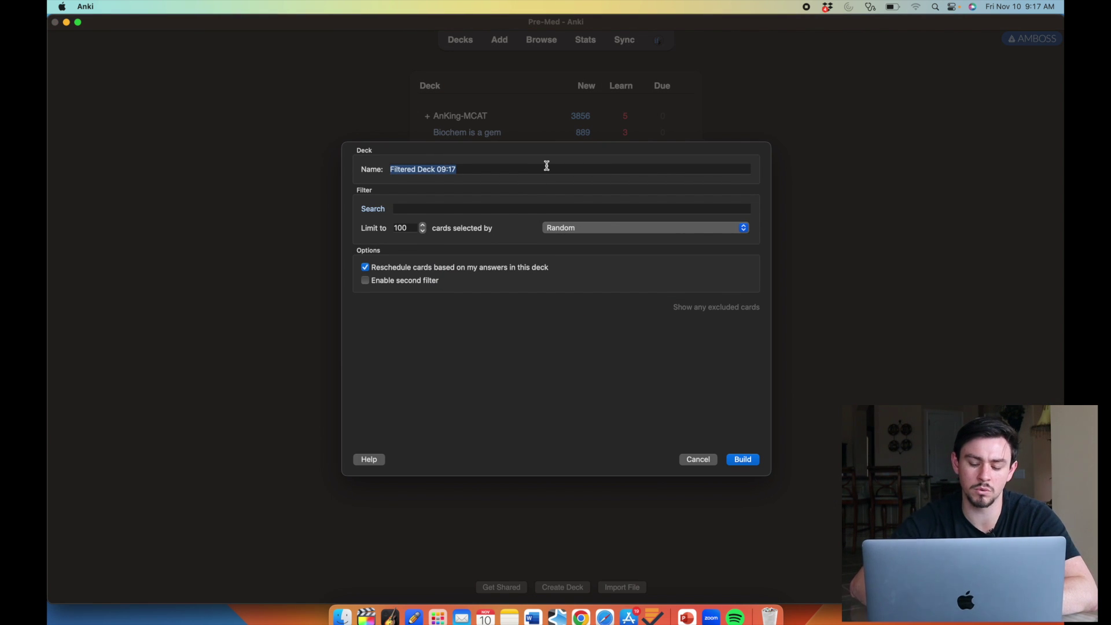
type("Bio")
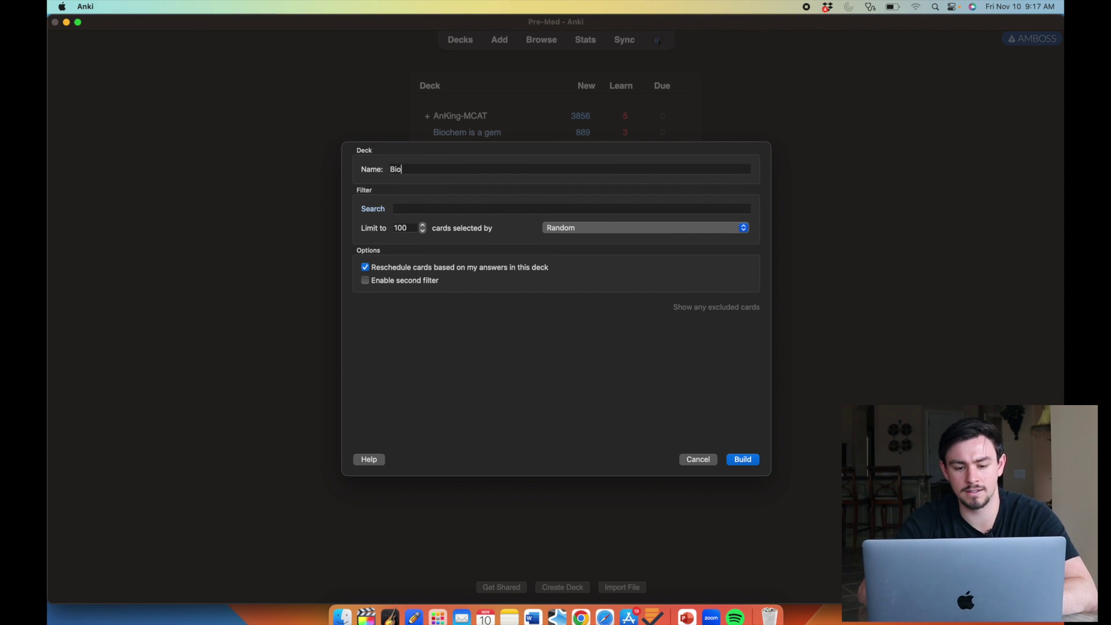
left_click(530, 212)
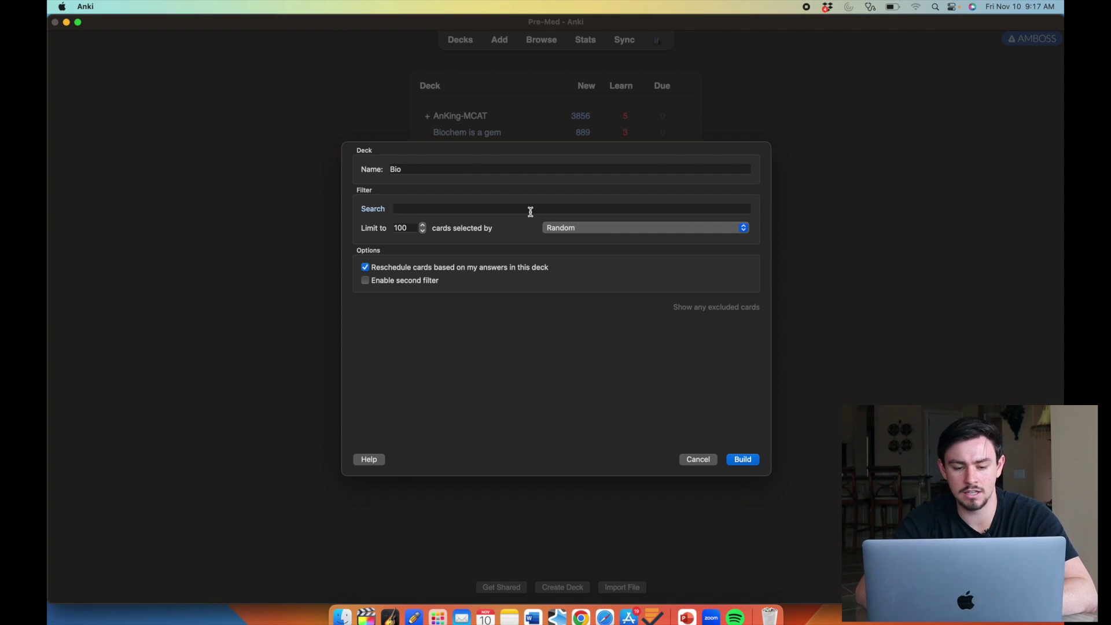
- Copy the KhanAcademy Biology tag search from the card browser
key("ctrl+Up")
left_click(119, 447)
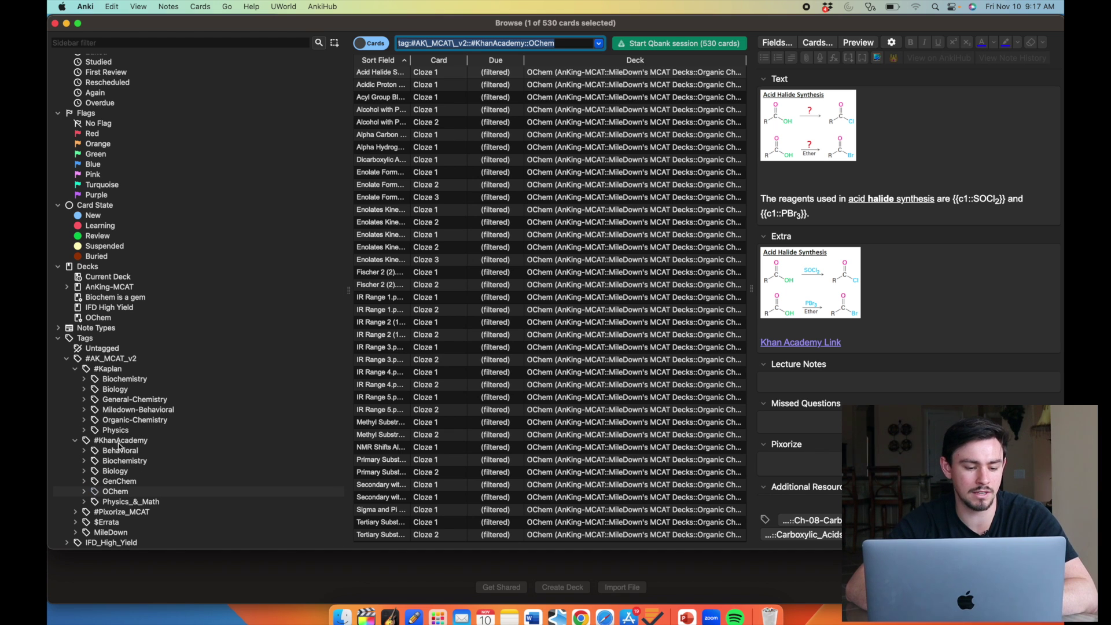
left_click(115, 472)
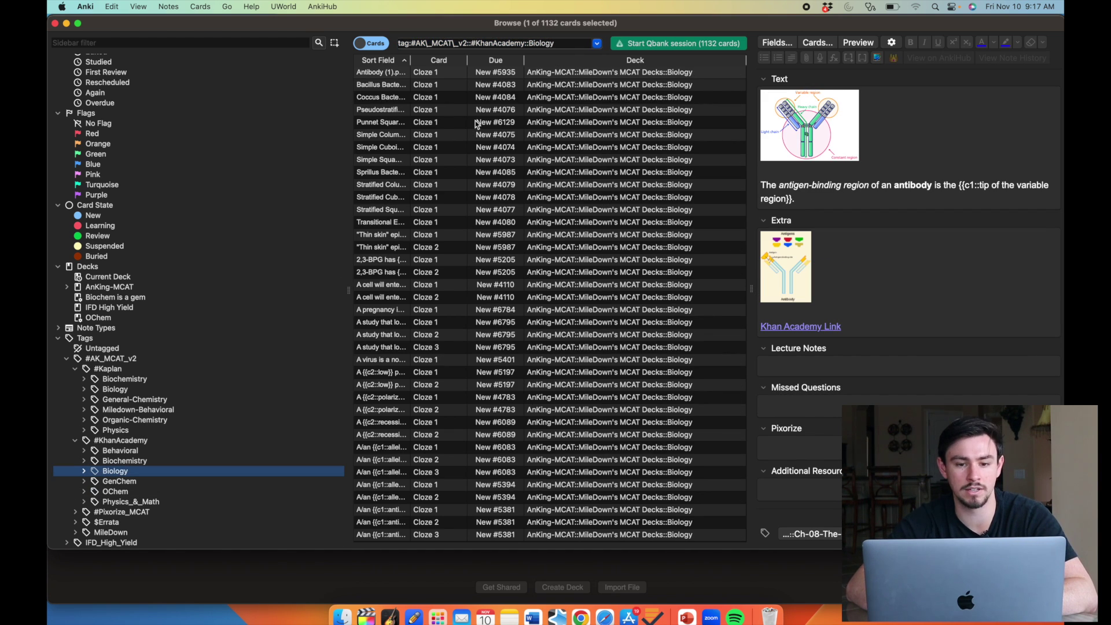
left_click(507, 42)
key("super+a")
key("super+c")
key("ctrl+Up")
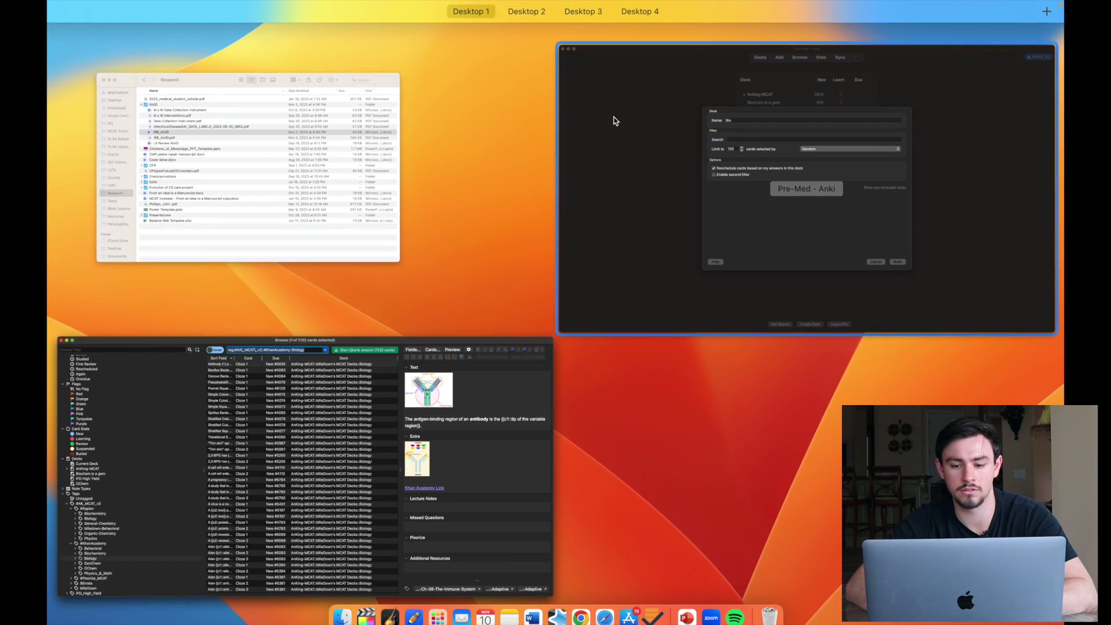
key("ctrl+Up")
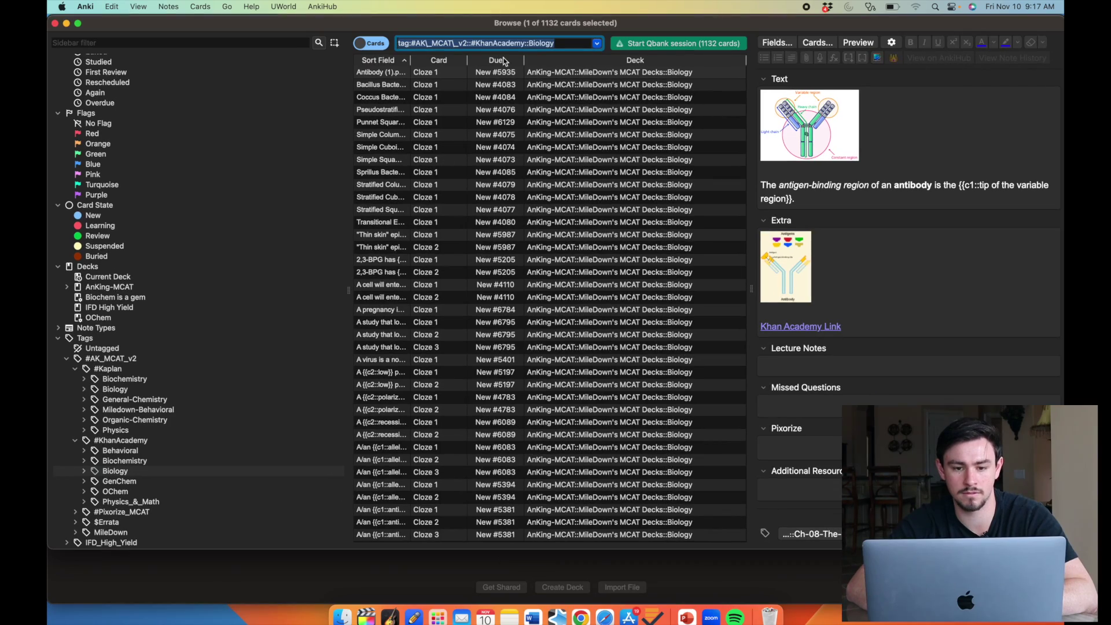
key("ctrl+Up")
left_click(722, 109)
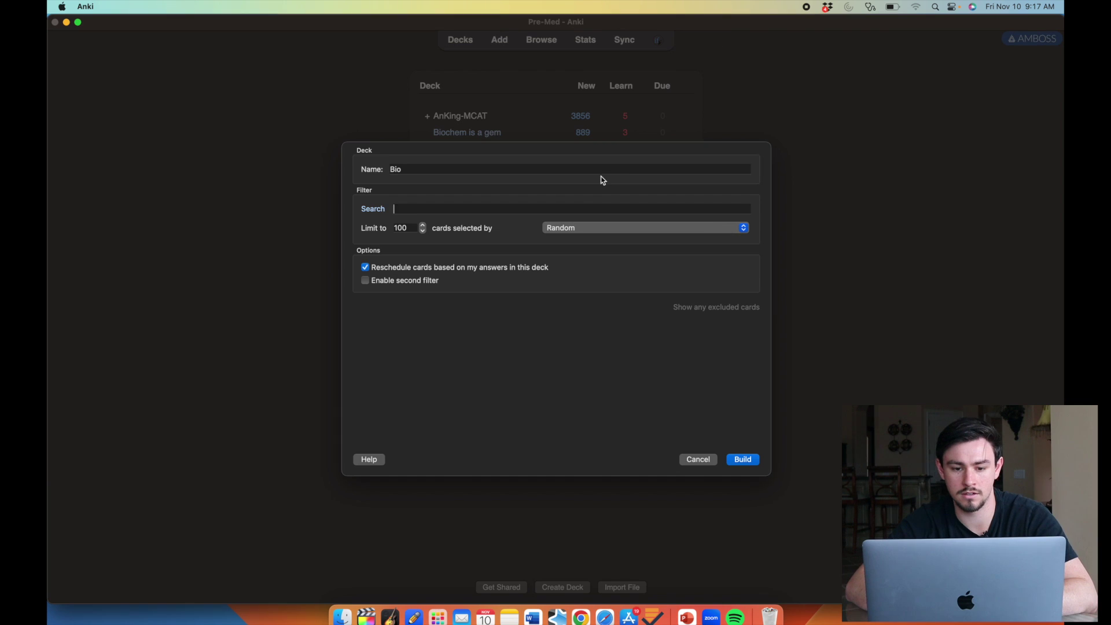
- Enter the Biology tag twice in the search, joined with is:new OR and is:due OR
key("super+v")
type("is:")
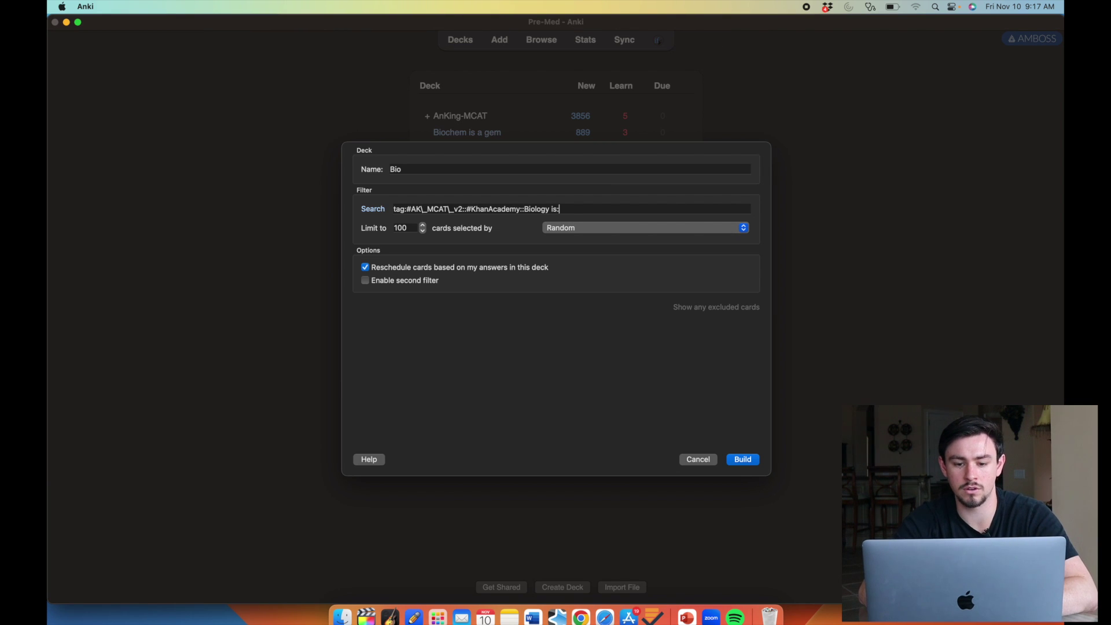
type("new OR")
key("super+v")
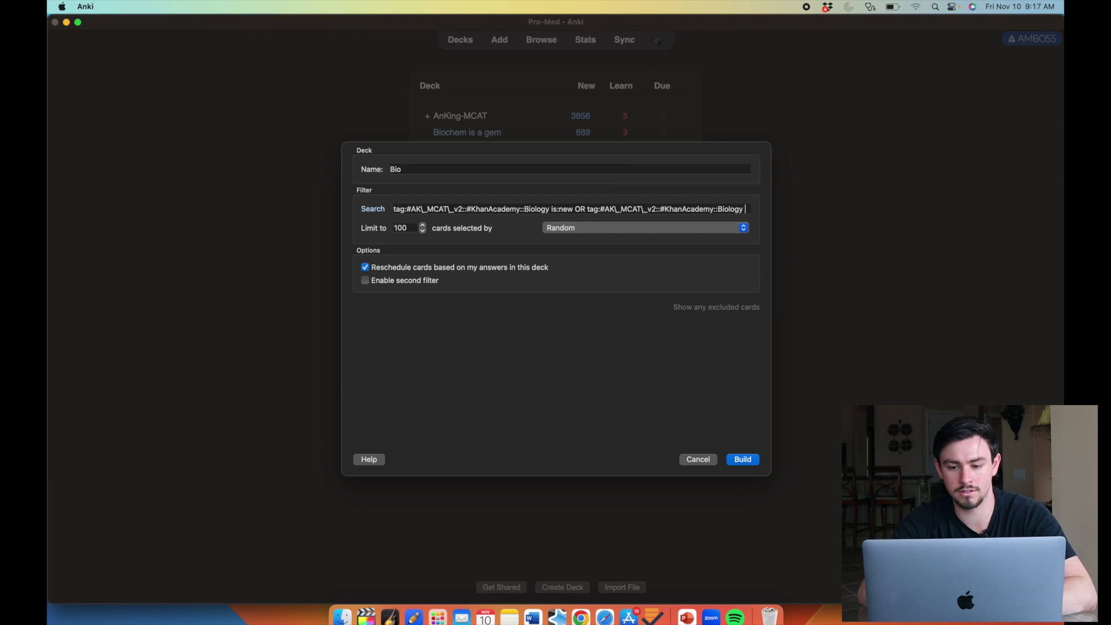
type("is:due")
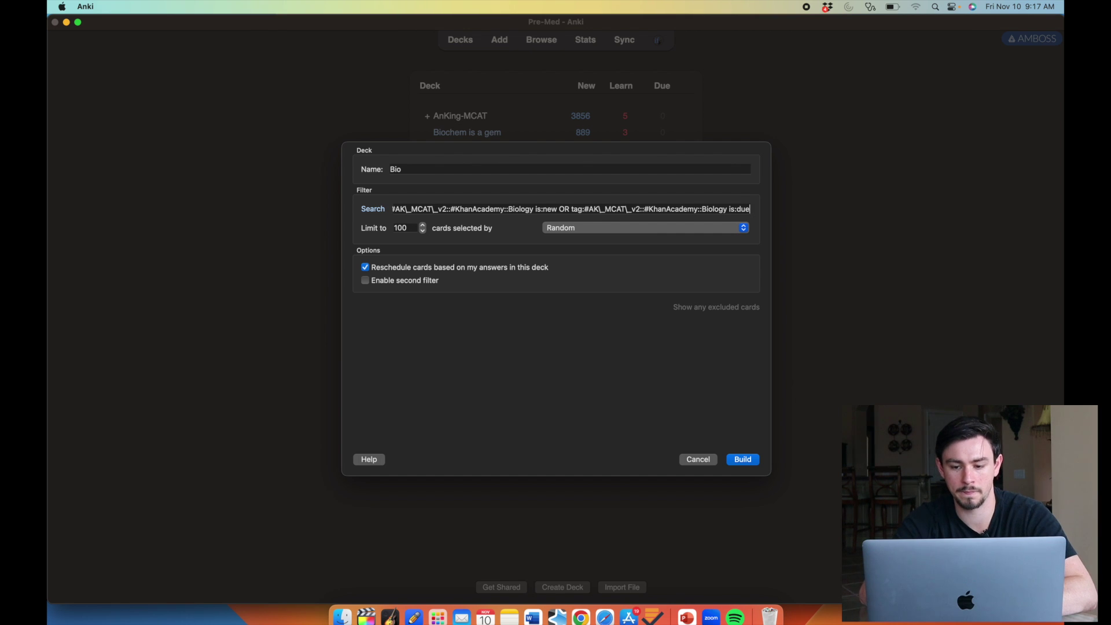
type(" OR")
- Copy the IFD_High_Yield Central_Dogma tag search (48 cards) from the card browser
key("ctrl+Up")
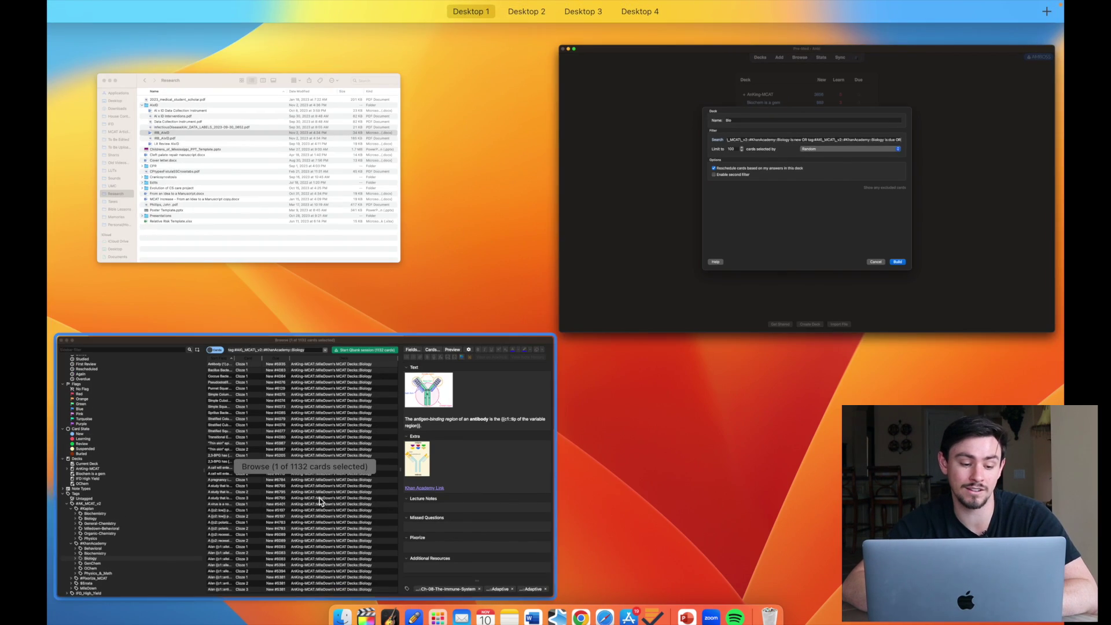
left_click(239, 492)
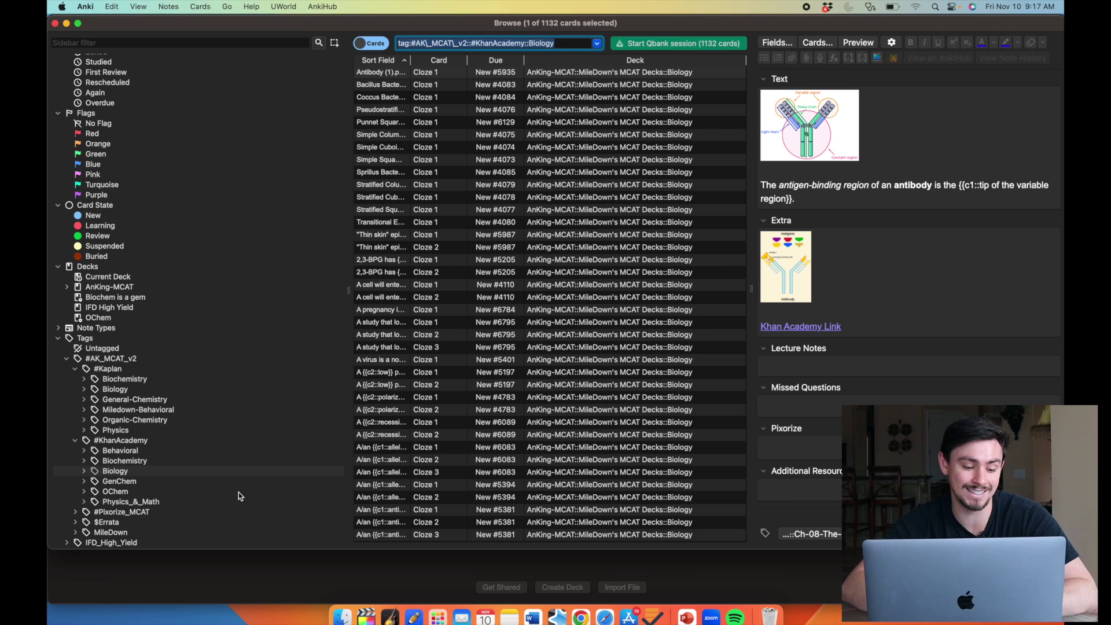
left_click(67, 543)
scroll(130, 495, "down", 5)
scroll(129, 495, "down", 1)
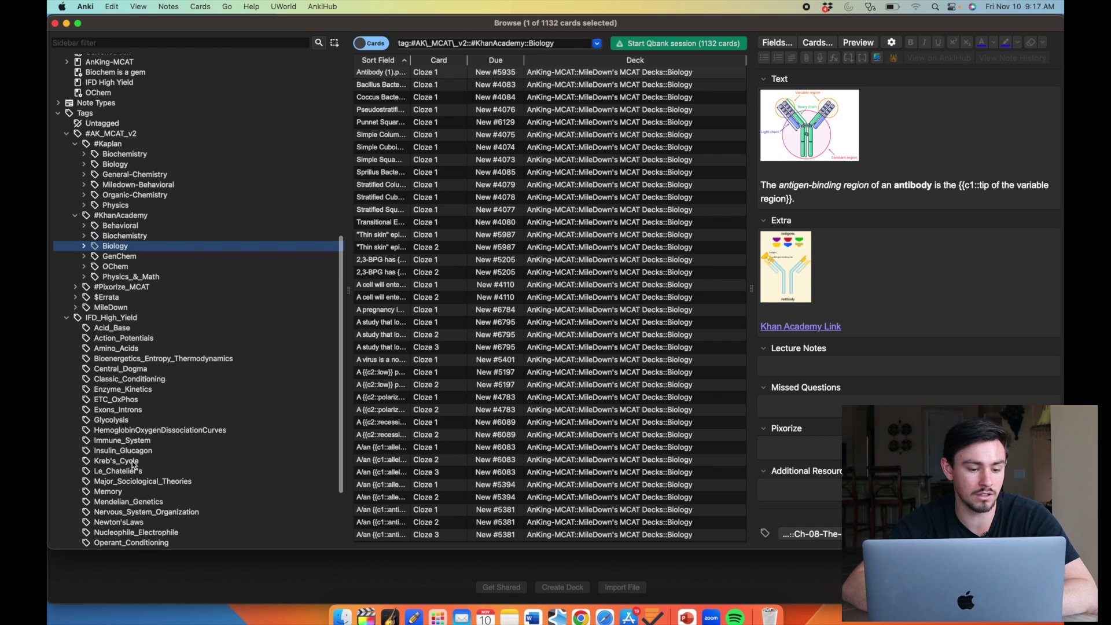
scroll(178, 374, "down", 1)
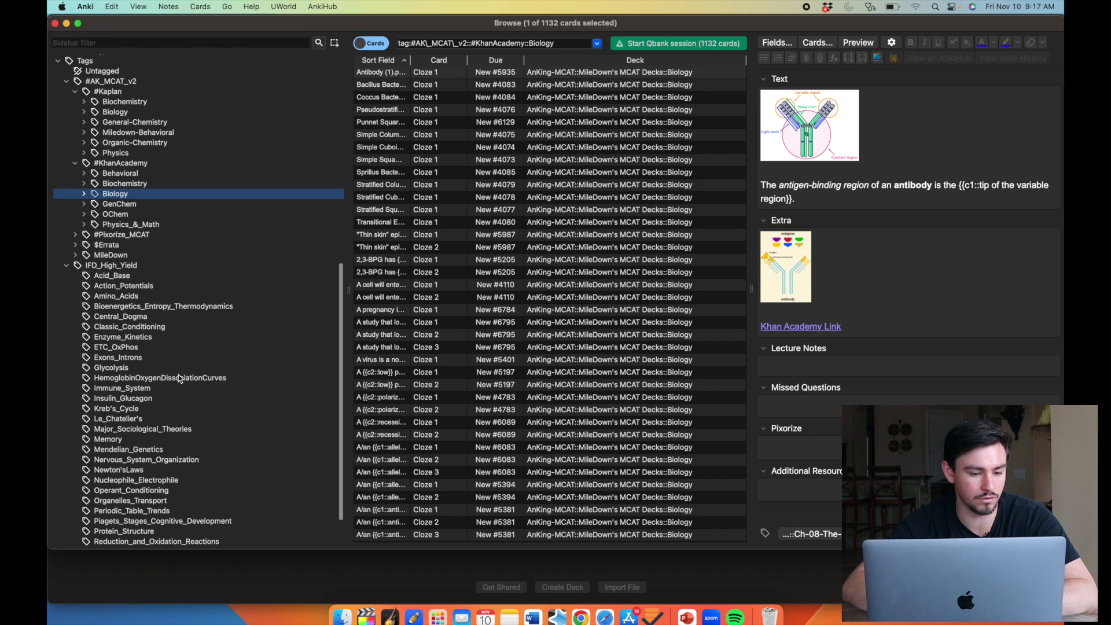
left_click(160, 317)
left_click(453, 209)
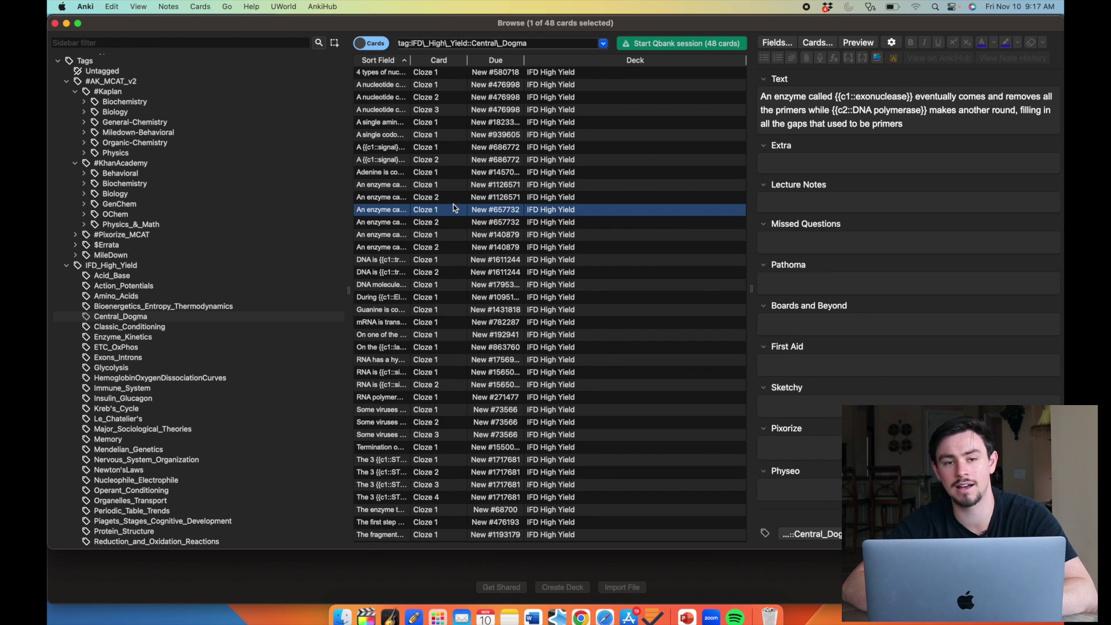
key("super+a")
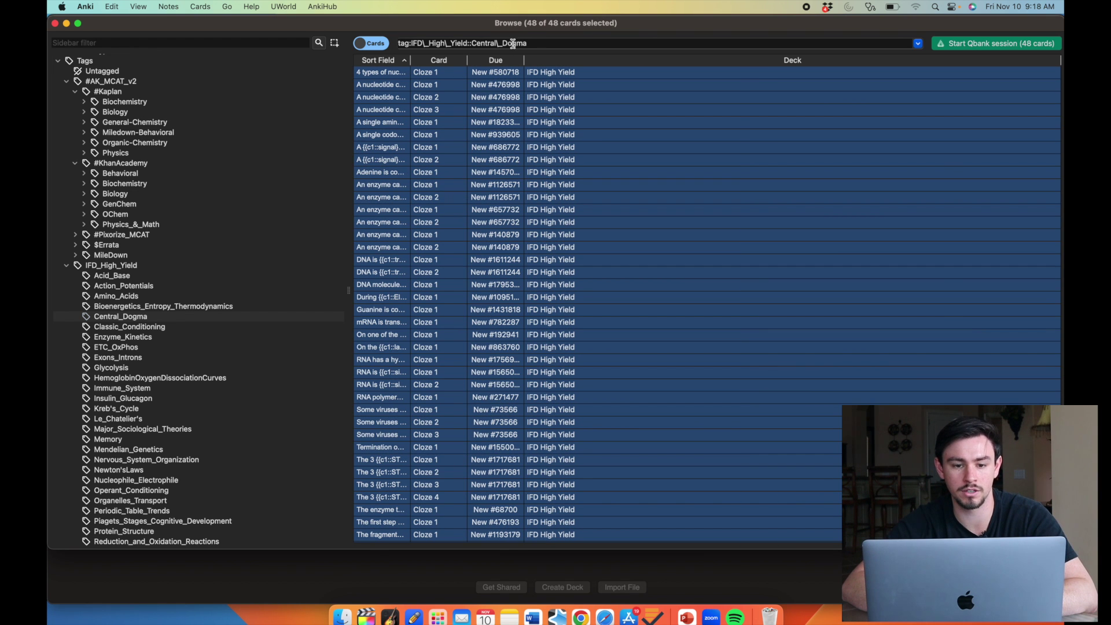
left_click(515, 45)
key("super+a")
key("ctrl+Up")
left_click(514, 47)
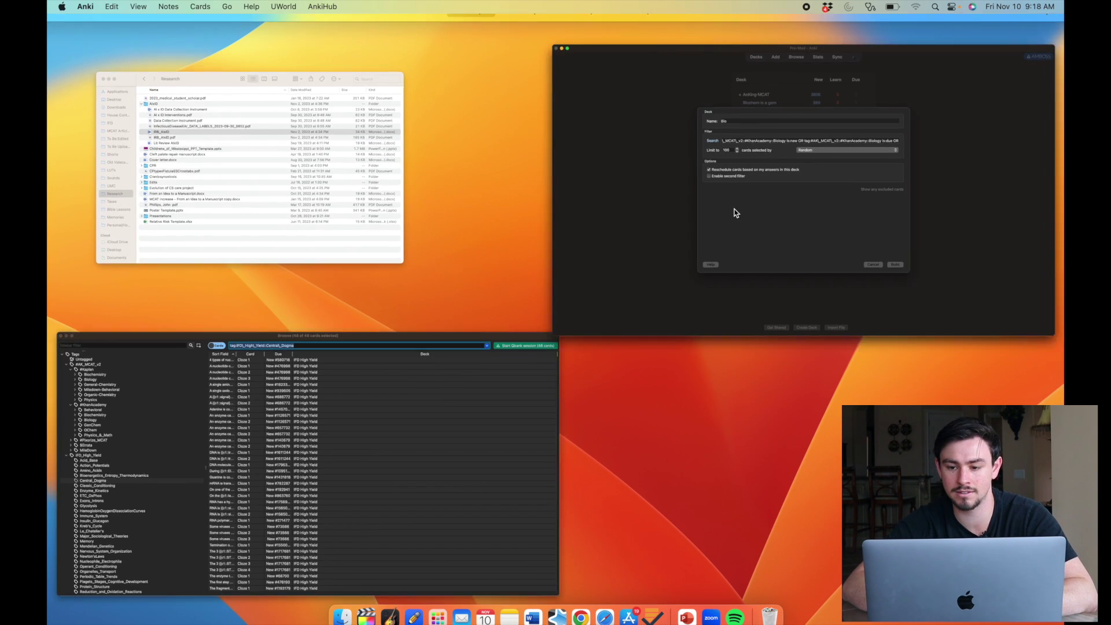
- Add the Central_Dogma query for new and due cards, limit 9999, most lapses, and build
key("Right")
key("Right")
key("Right")
key("Right")
key("Right")
key("Right")
key("Right")
key("Right")
key("Right")
key("Right")
key("Right")
key("Right")
key("Right")
key("Right")
key("Right")
key("Right")
key("Right")
key("Right")
key("Right")
key("Right")
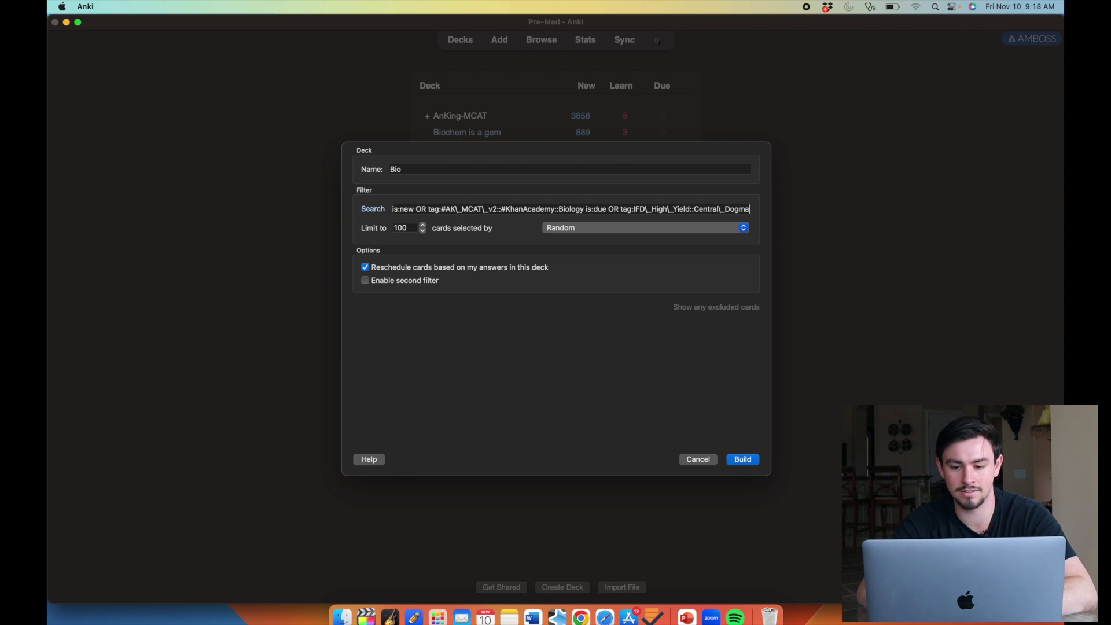
key("Right")
key("Right")
key("Right")
key("Right")
key("Right")
key("Right")
key("Right")
key("Right")
key("Right")
key("Right")
key("Right")
key("Right")
key("Right")
key("Right")
key("Right")
key("Right")
key("Right")
key("Right")
key("Right")
key("Right")
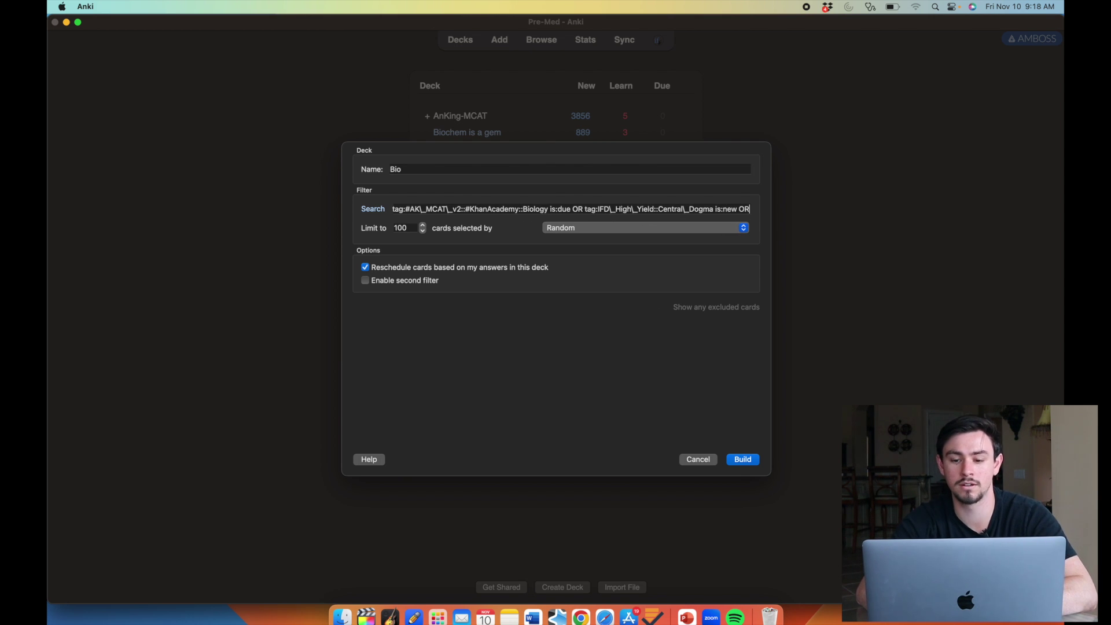
key("Right")
key("Right")
key("Right")
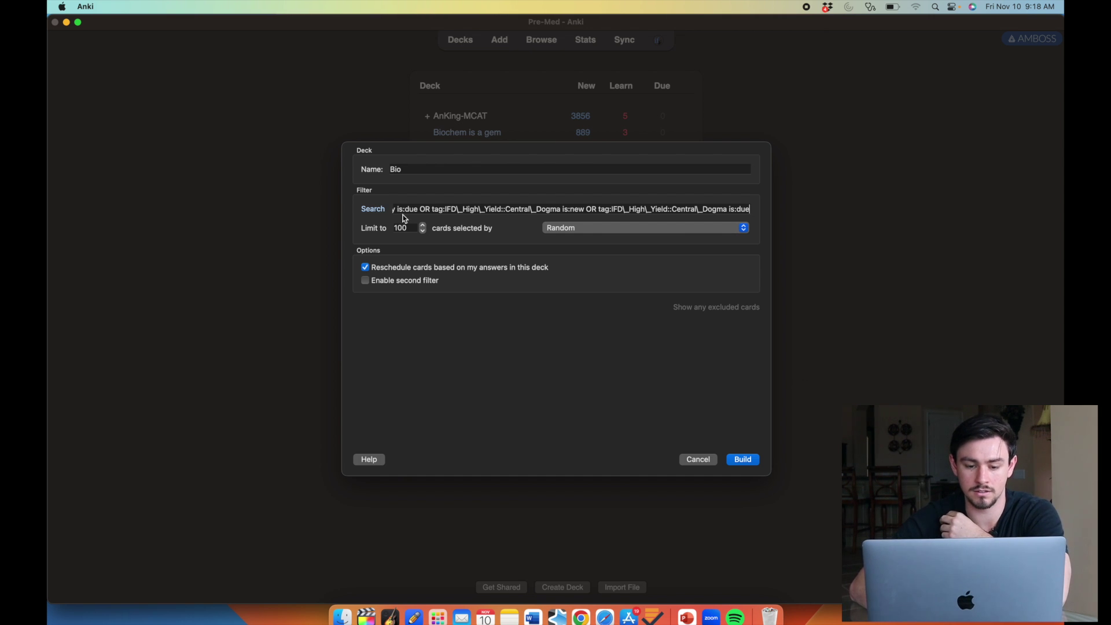
key("Tab")
type("9999")
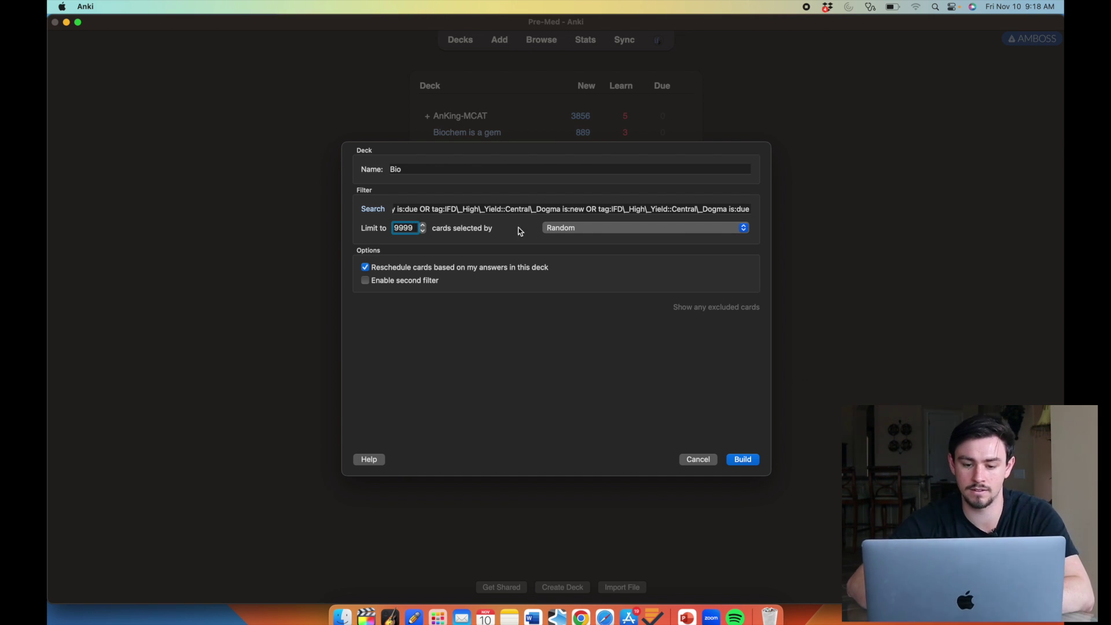
left_click(551, 231)
left_click(567, 259)
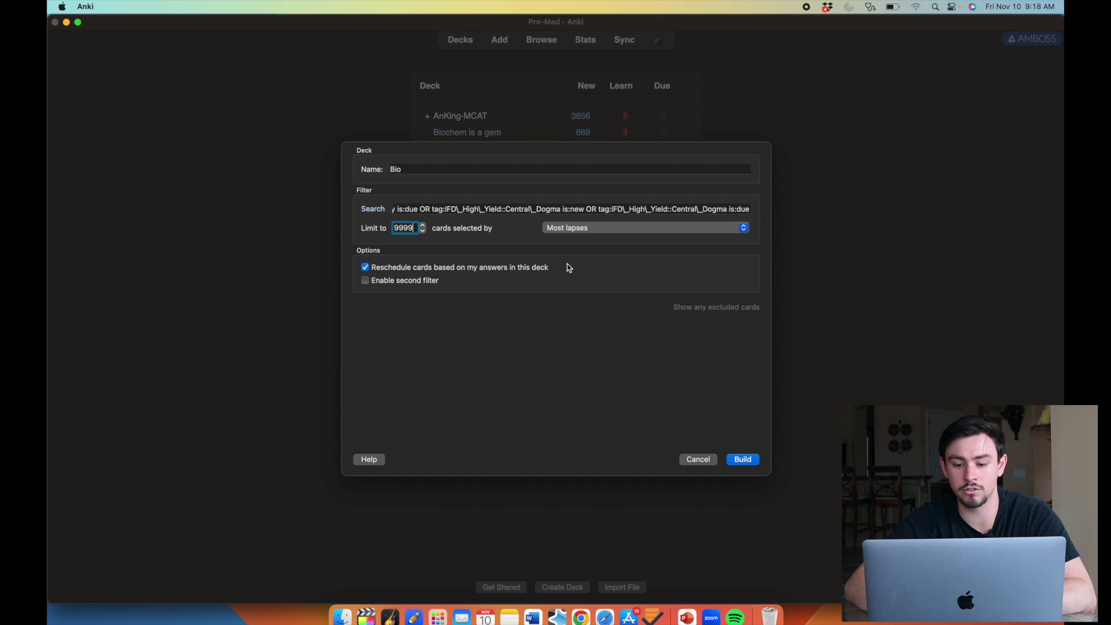
left_click(748, 462)
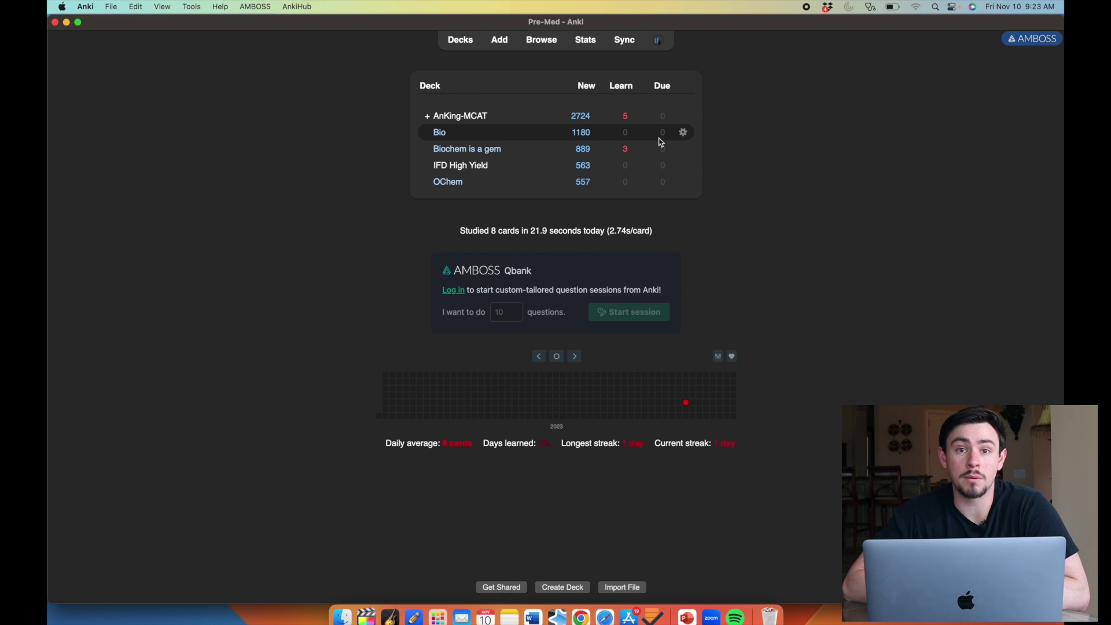
- Review the OChem deck's cards, dismiss the sync error, and begin another filtered deck
left_click(455, 183)
key("s")
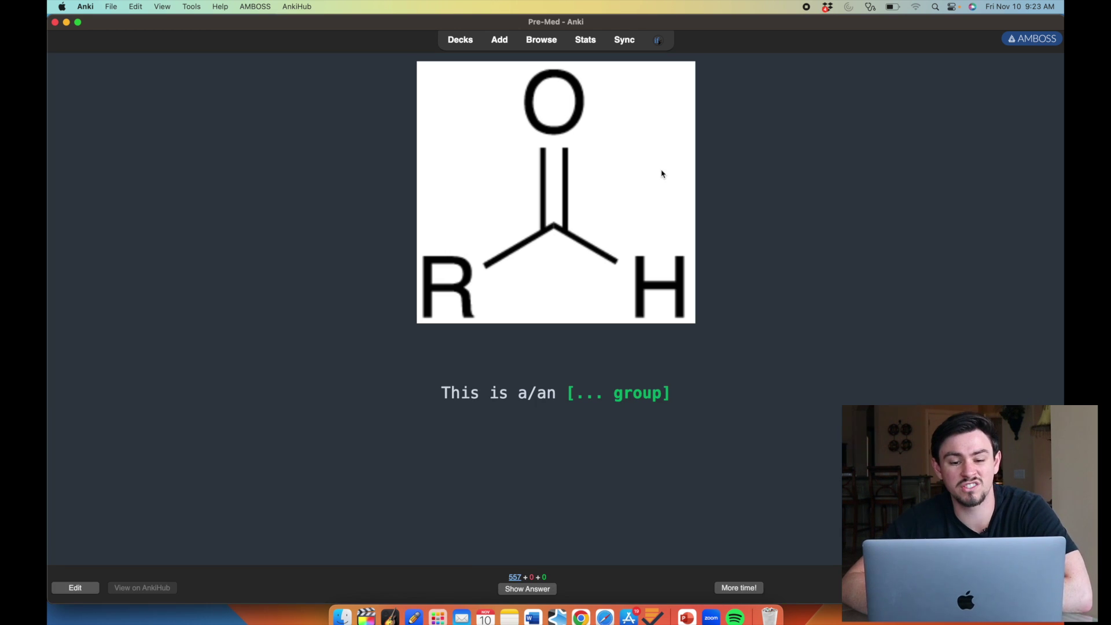
key("space")
key("space")
key("space")
key("space")
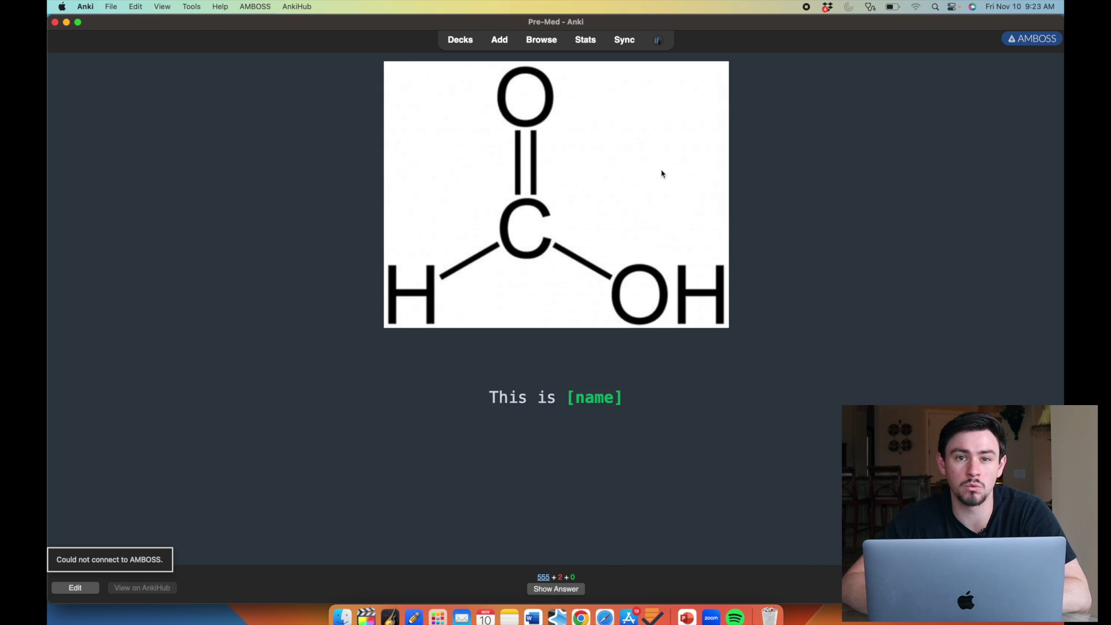
key("space")
key("d")
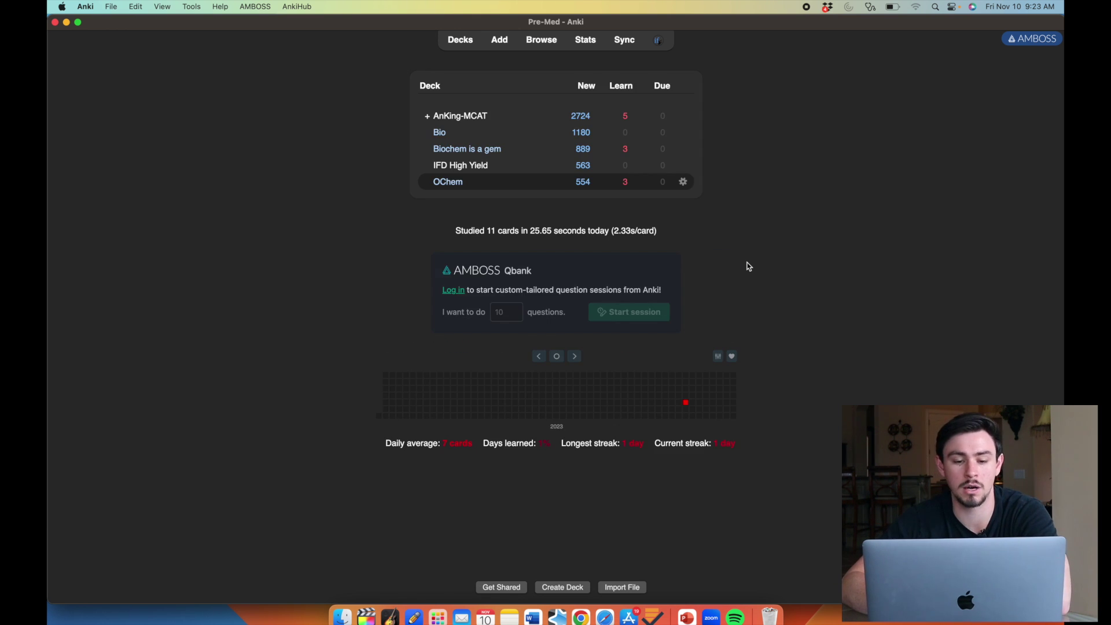
left_click(669, 335)
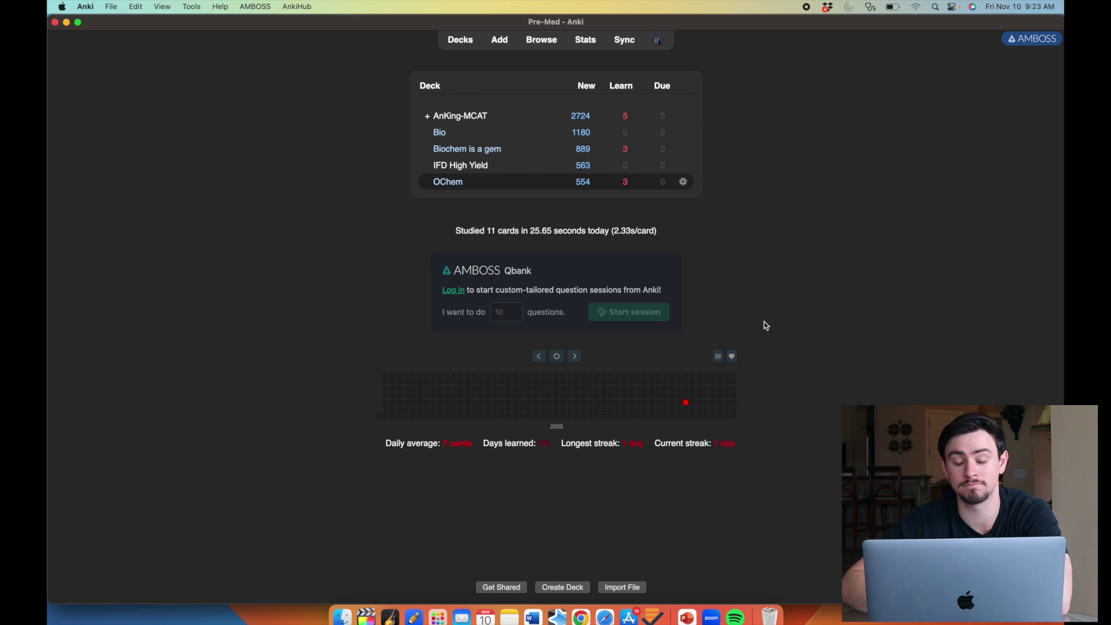
key("f")
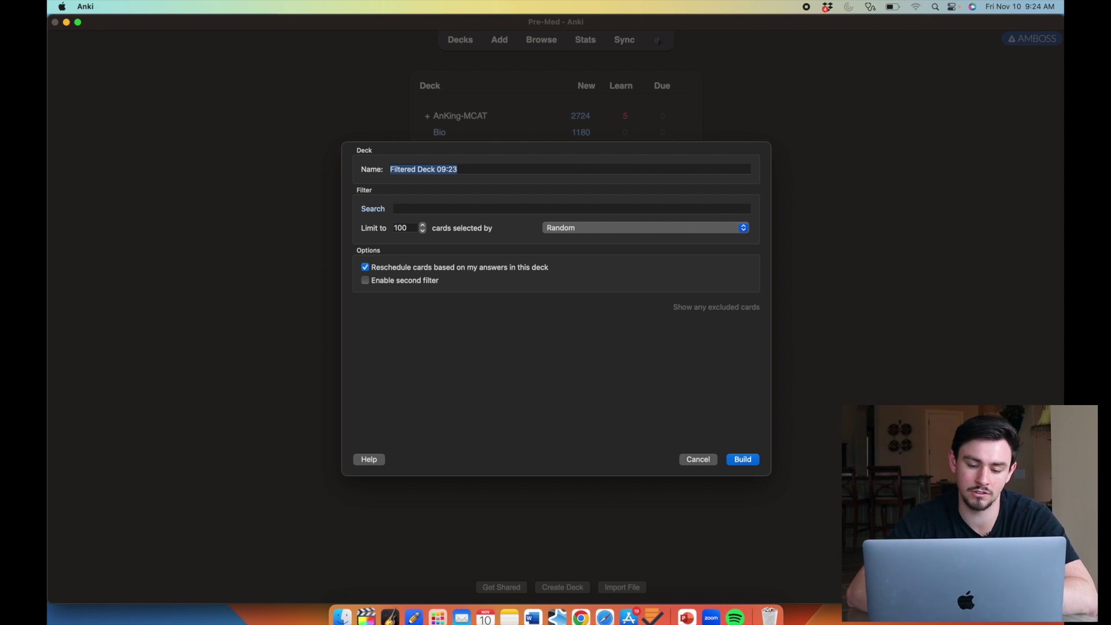
- Name the filtered deck Amino Acids and add the IFD_High_Yield Amino_Acids tag search with is:new OR
type("Amino Acids")
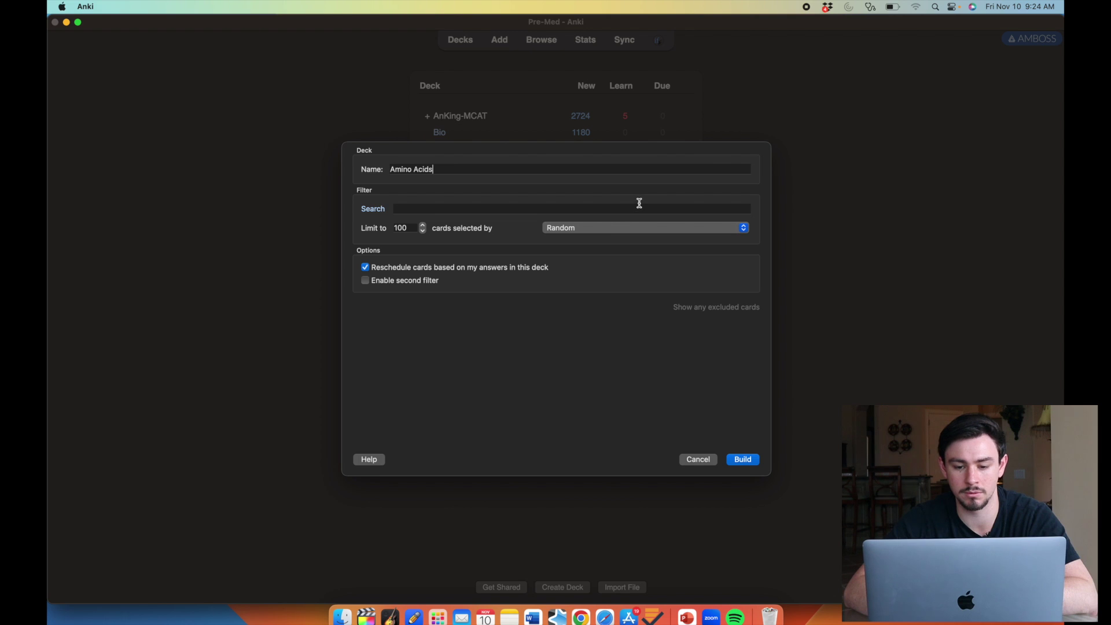
key("ctrl+Up")
left_click(197, 373)
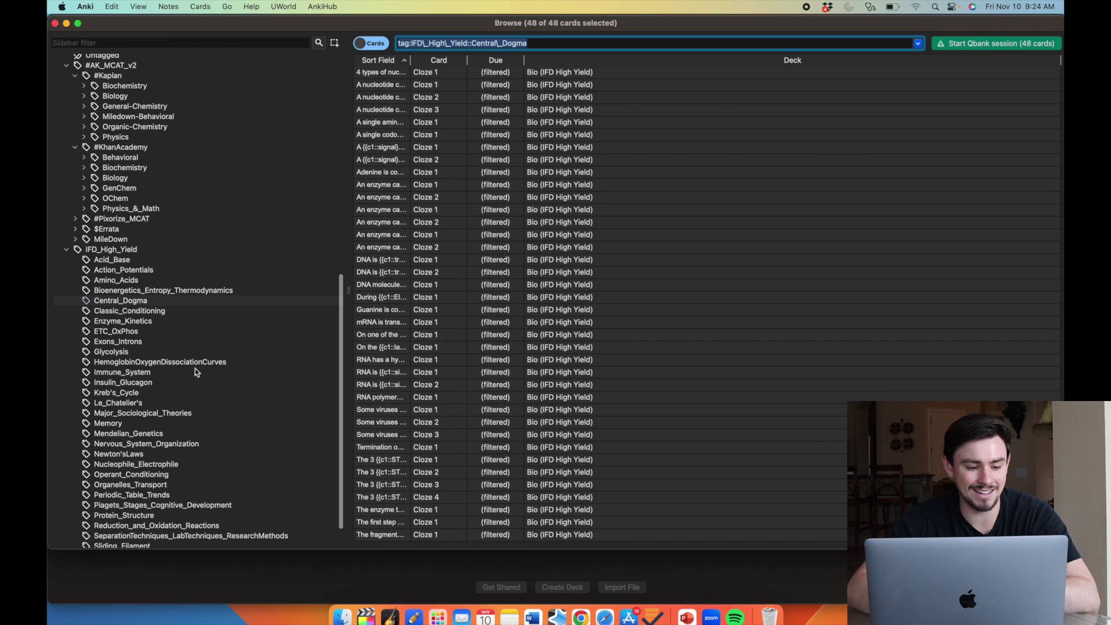
left_click(140, 279)
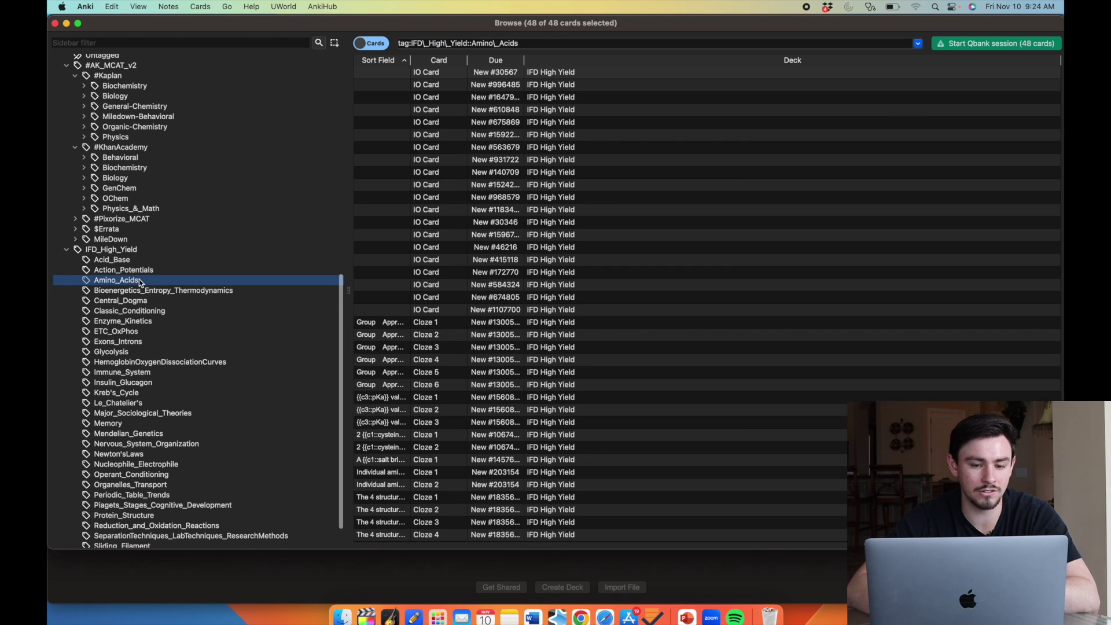
key("ctrl+Up")
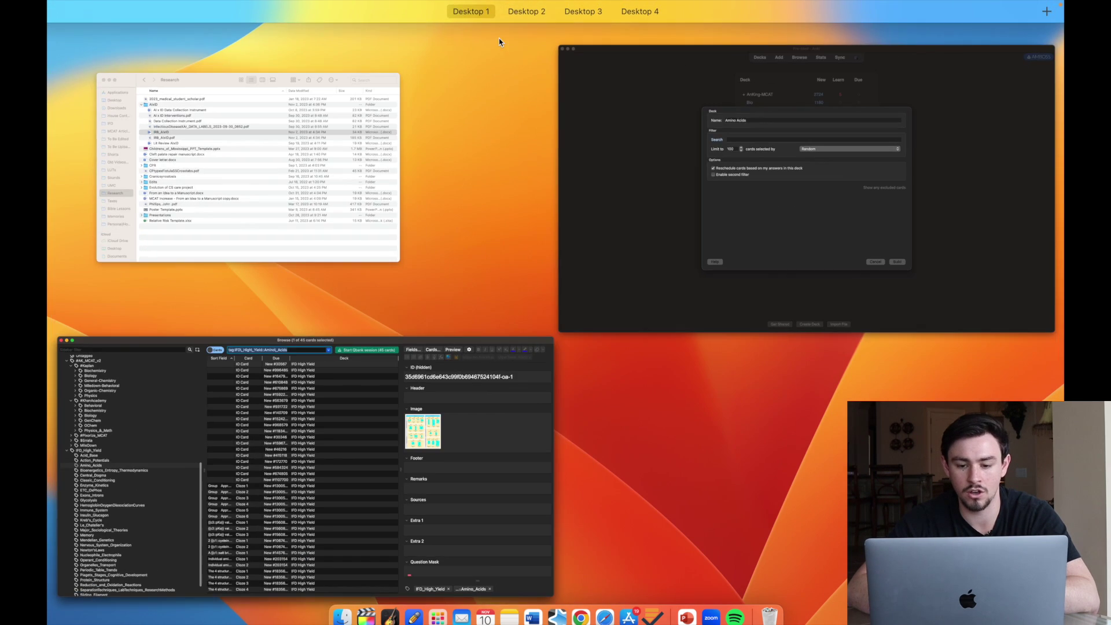
left_click(610, 159)
type("tag:IFD\\_High\\_Yield::Amino\\_Acids")
type("is")
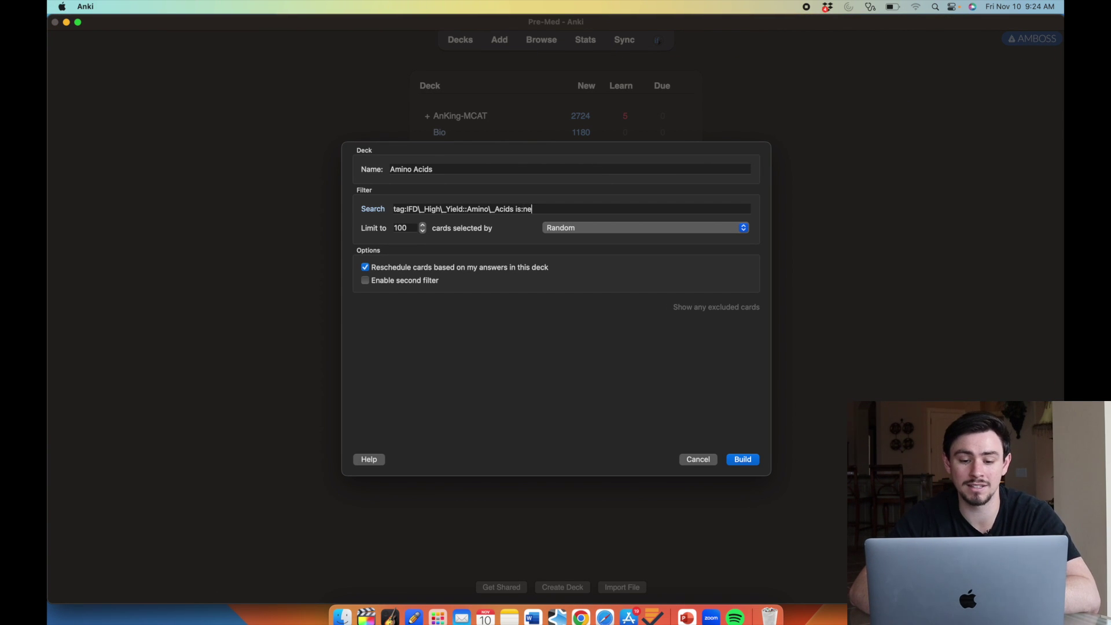
type(":new OR")
type("tag:IFD\\_High\\_Yield::Amino\\_Acids")
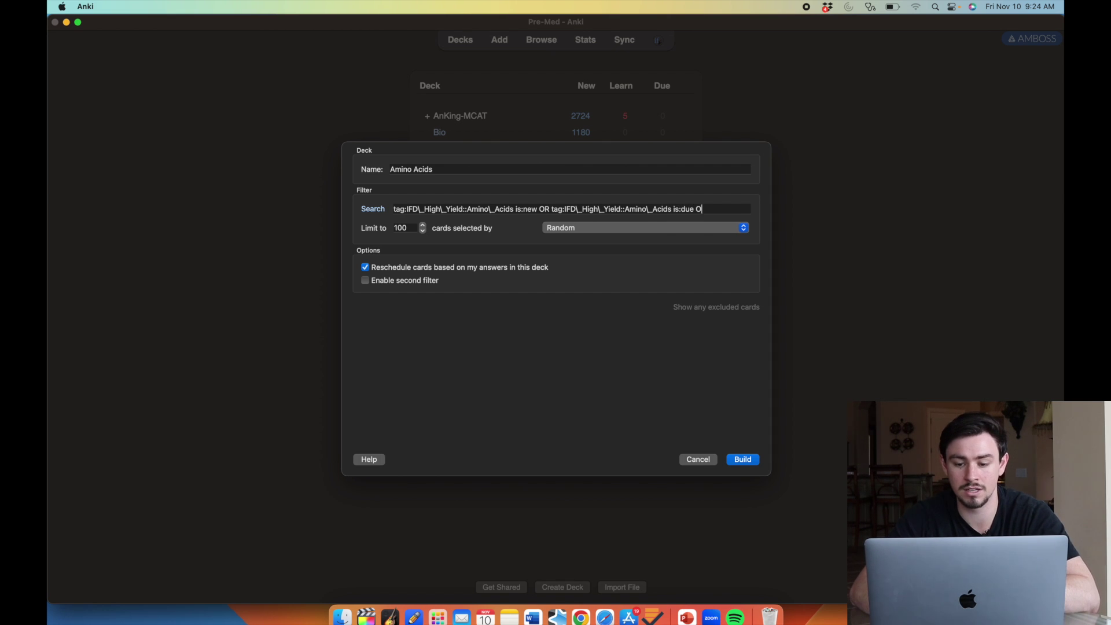
type("R")
- Add the KhanAcademy Biomolecules Amino-Acids tag search to the filter, joined with is:new OR and is:due OR
key("ctrl+Up")
left_click(373, 424)
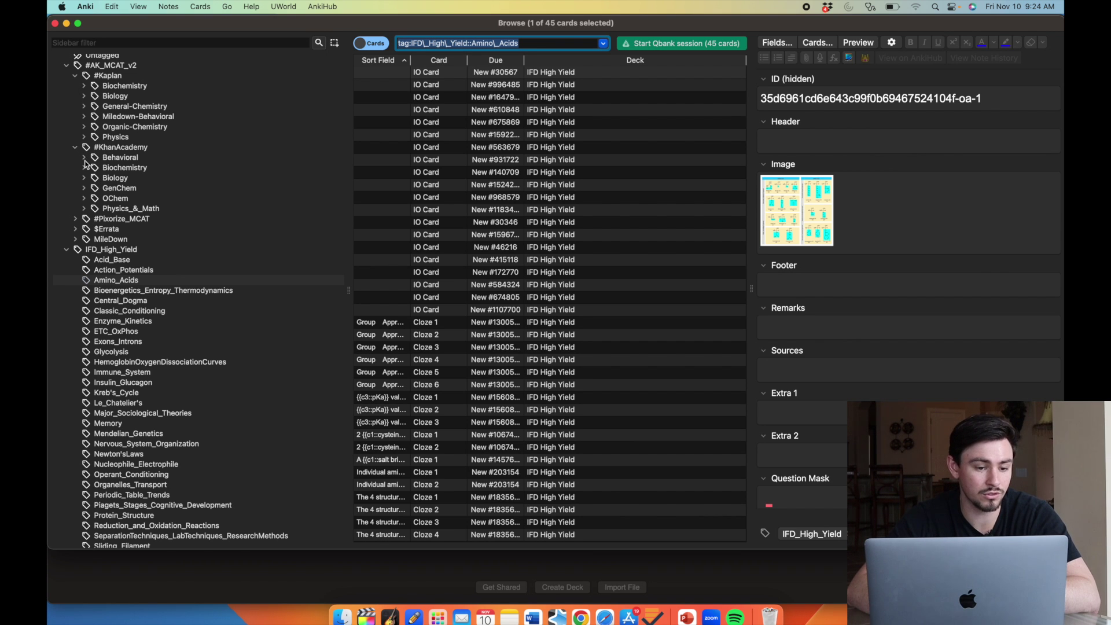
left_click(84, 168)
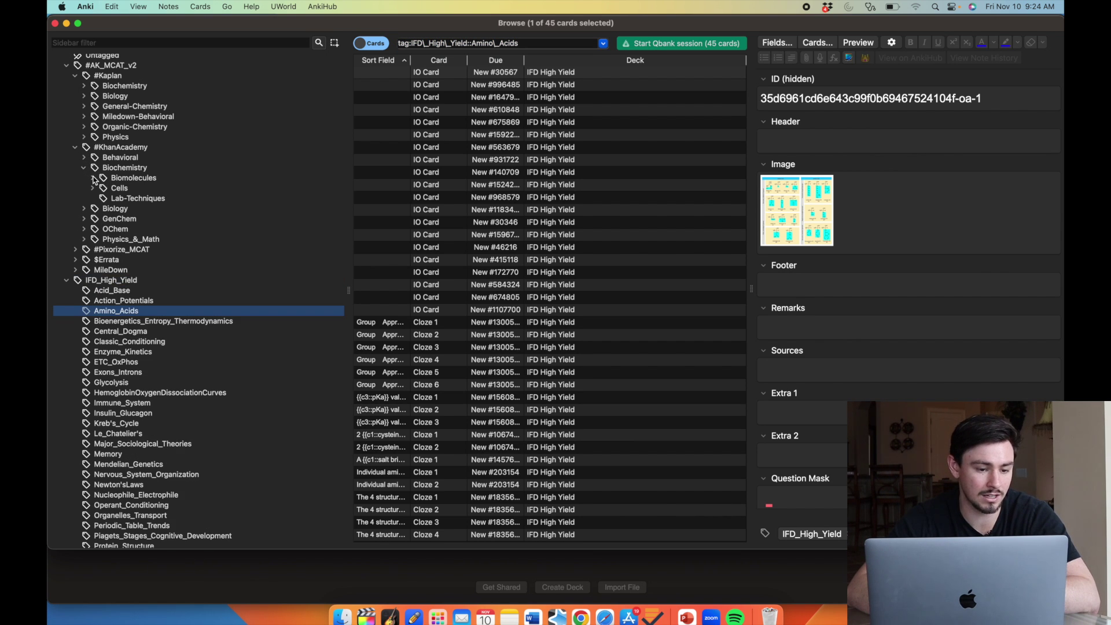
left_click(93, 178)
left_click(121, 190)
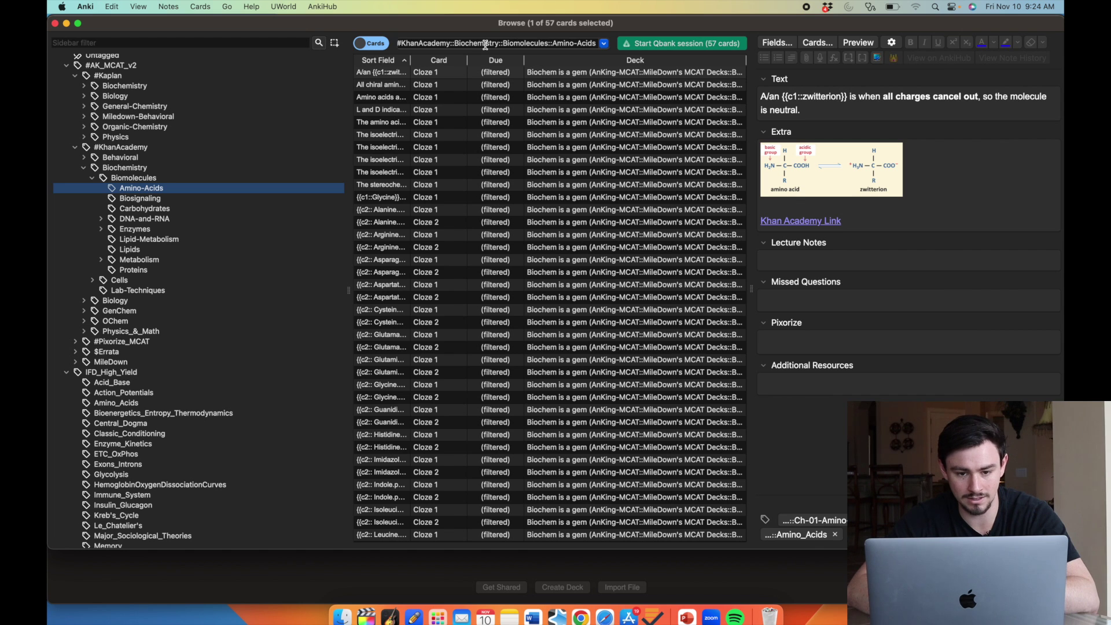
left_click(485, 45)
key("ctrl+Up")
left_click(600, 163)
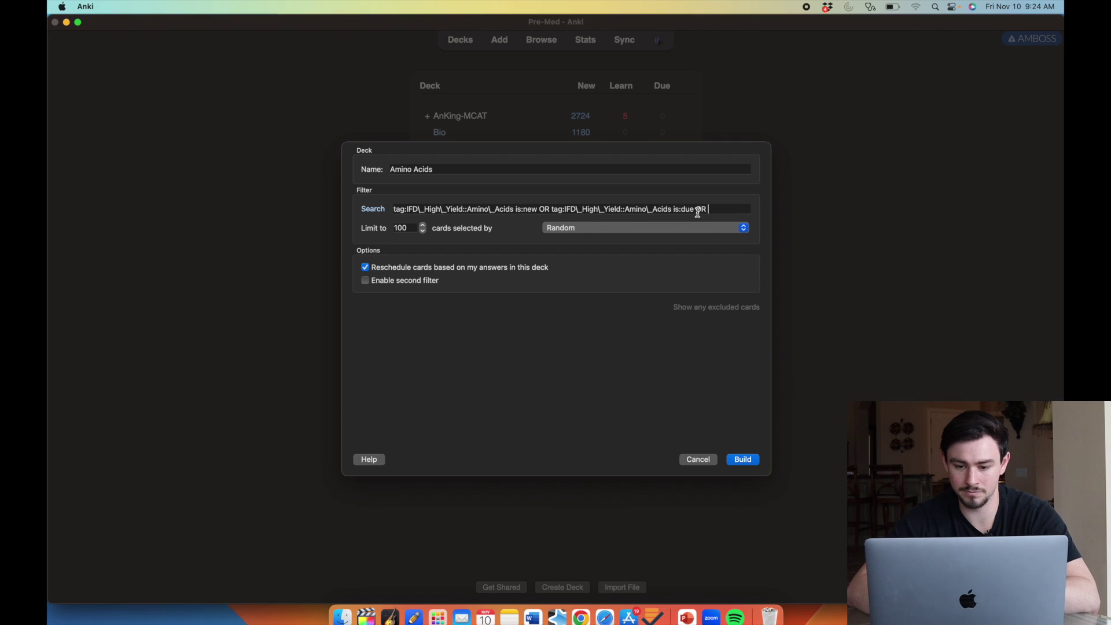
type("tag:#AK\\_MCAT\\_v2::#KhanAcademy::Biochemistry::Biomolecules::Amino-Acids")
type("is:")
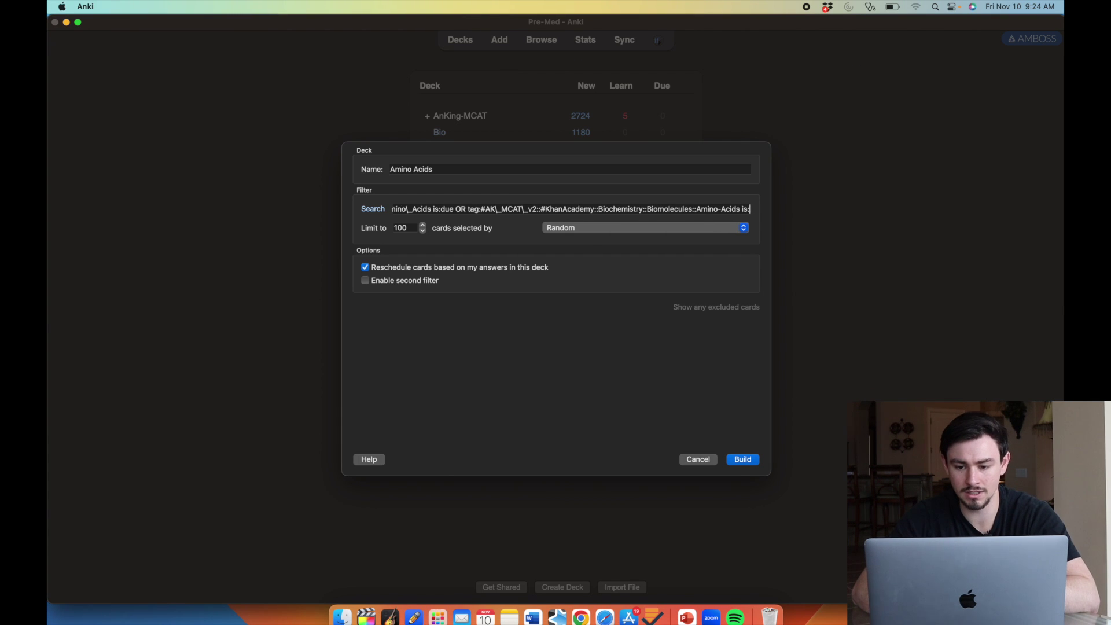
type("new OR")
type("tag:#AK\\_MCAT\\_v2::#KhanAcademy::Biochemistry::Biomolecules::Amino-Acids")
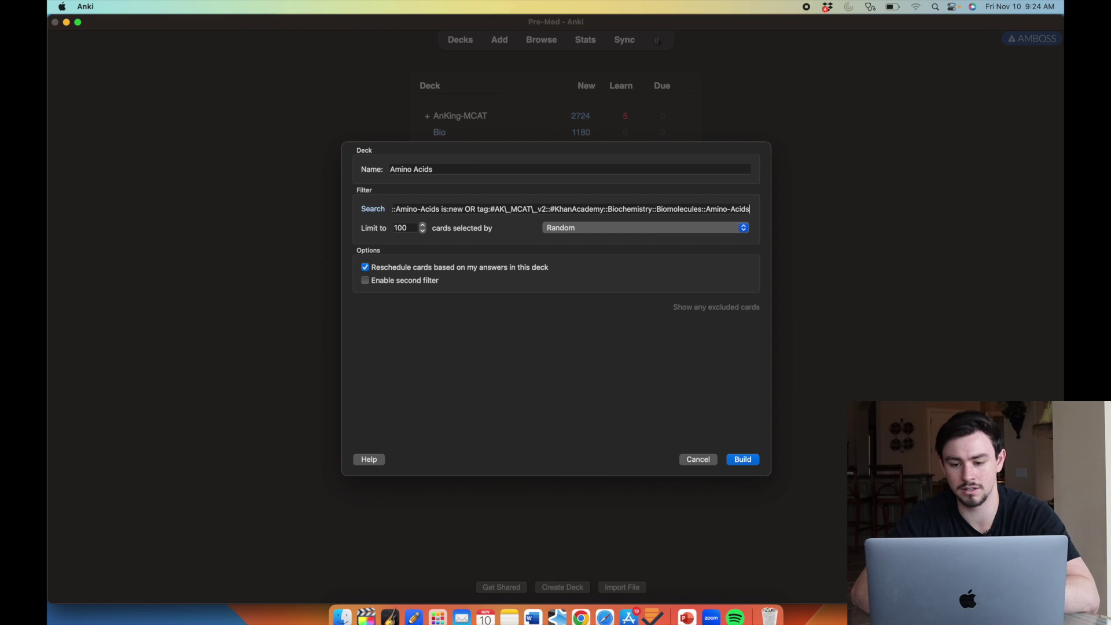
type("is:due OR")
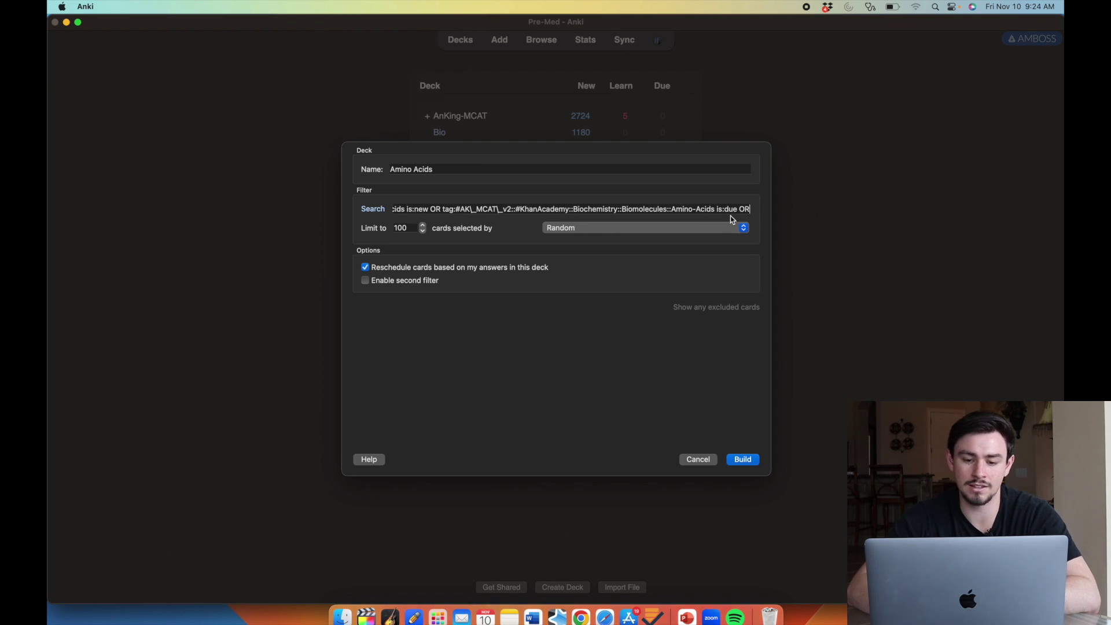
- Add the Kaplan Ch-01-Amino-Acids,Peptides,&-Proteins tag search to the filter with is:new OR and is:due
key("ctrl+Up")
left_click(478, 476)
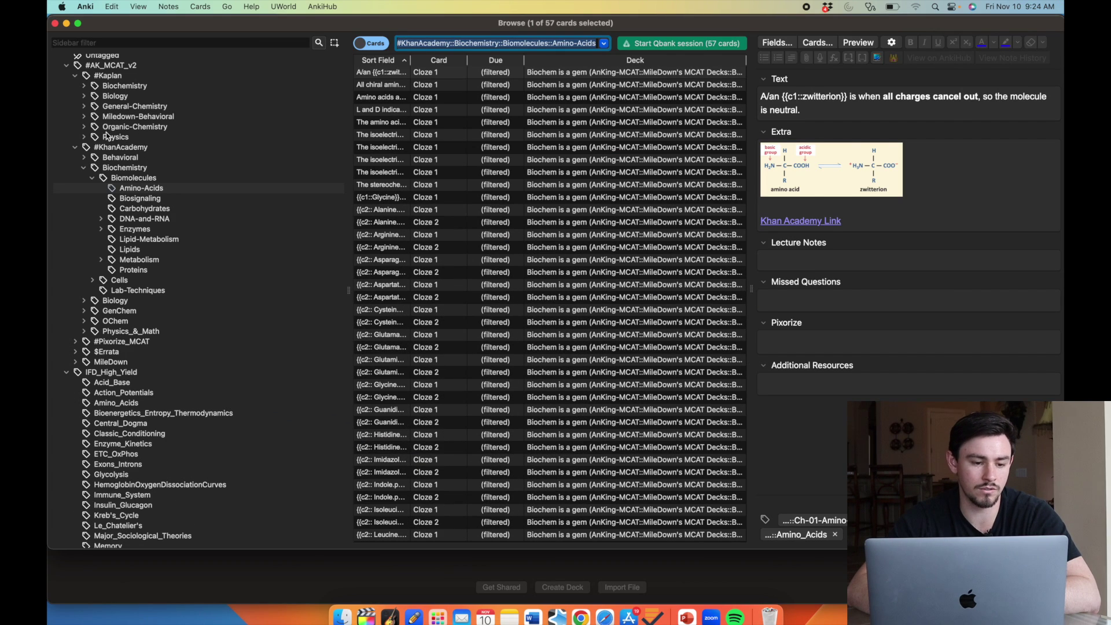
left_click(118, 87)
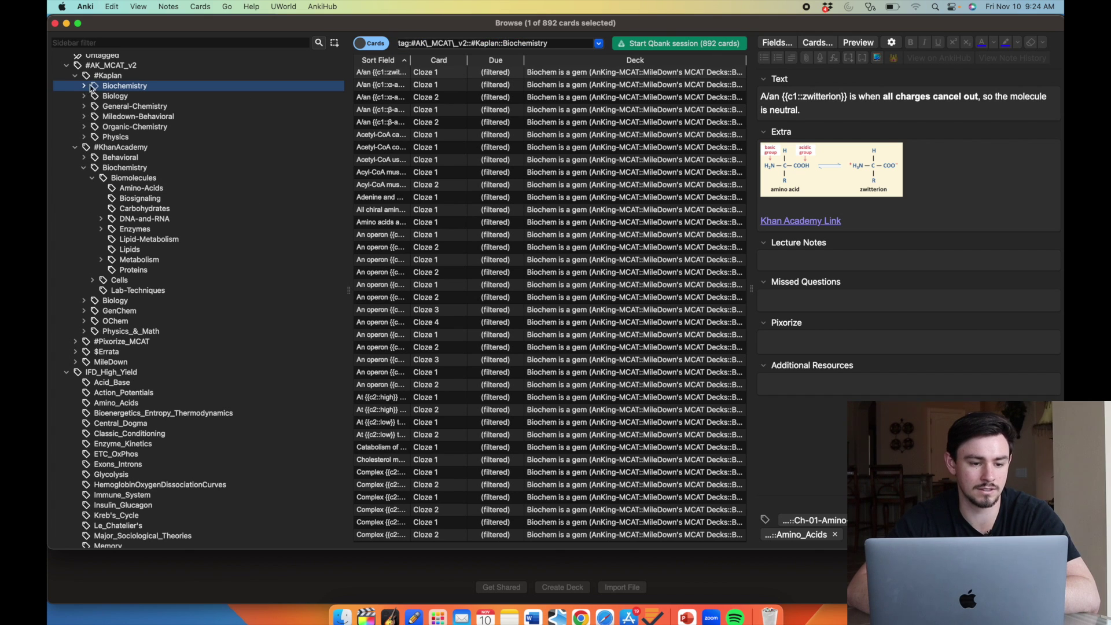
left_click(84, 85)
left_click(139, 96)
left_click(478, 43)
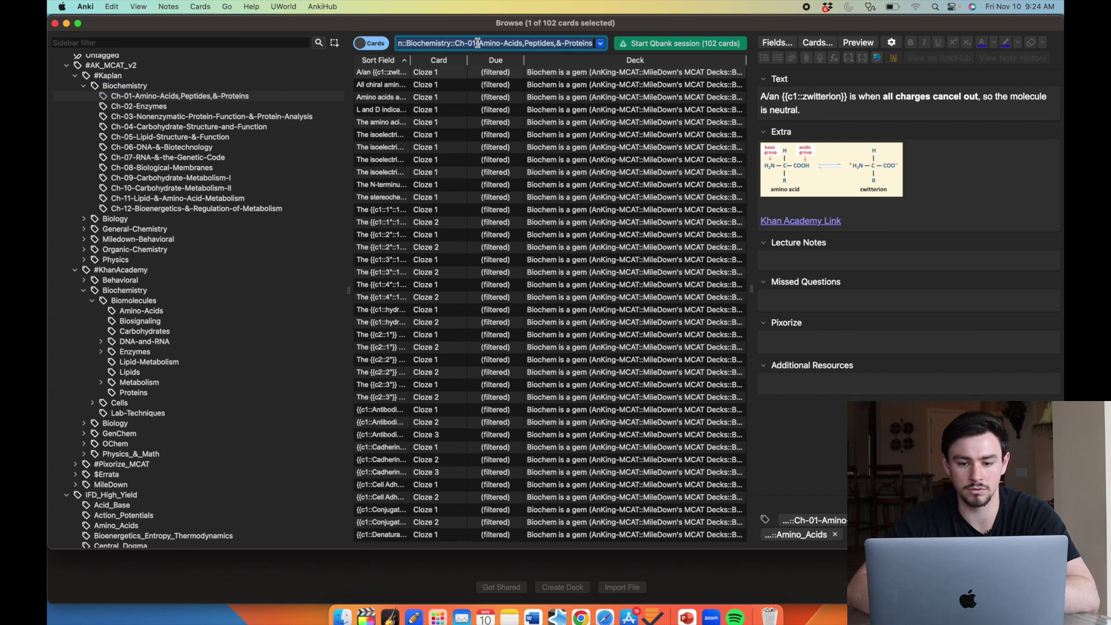
key("ctrl+Up")
left_click(571, 94)
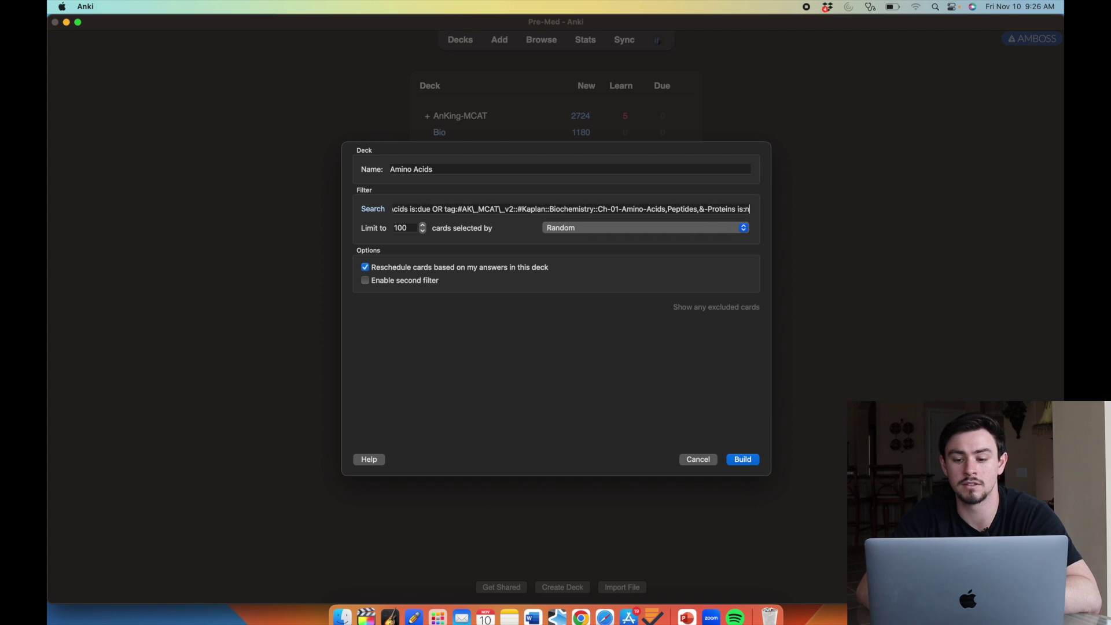
type("is:new OR")
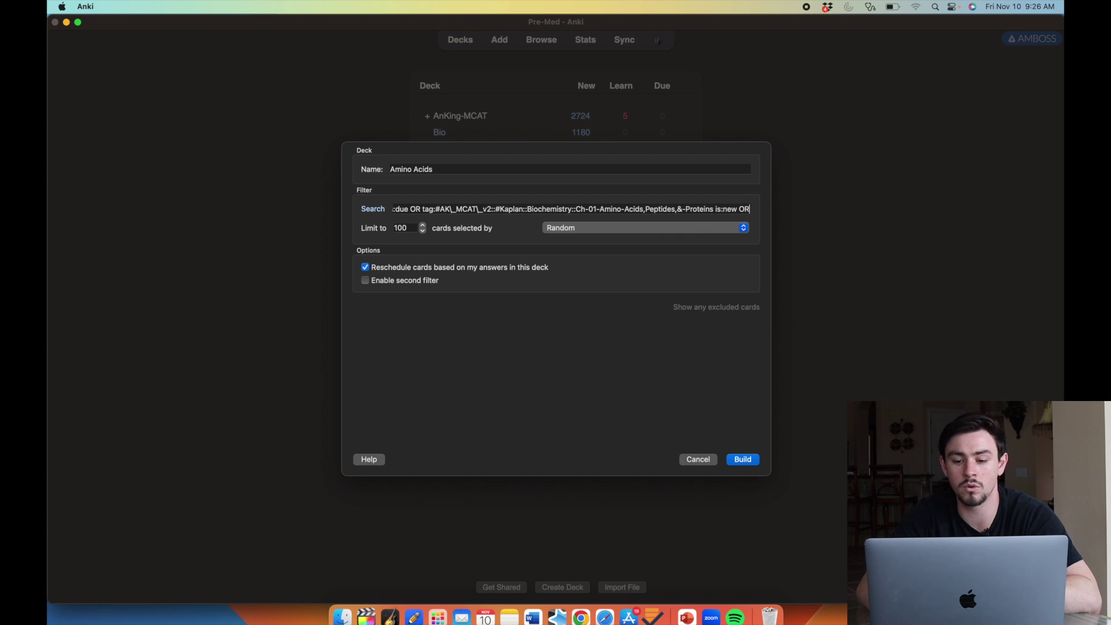
type("tag:#AK\\_MCAT\\_v2::#Kaplan::Biochemistry::Ch-01-Amino-Acids,Peptides,&-Proteins")
type("is:due")
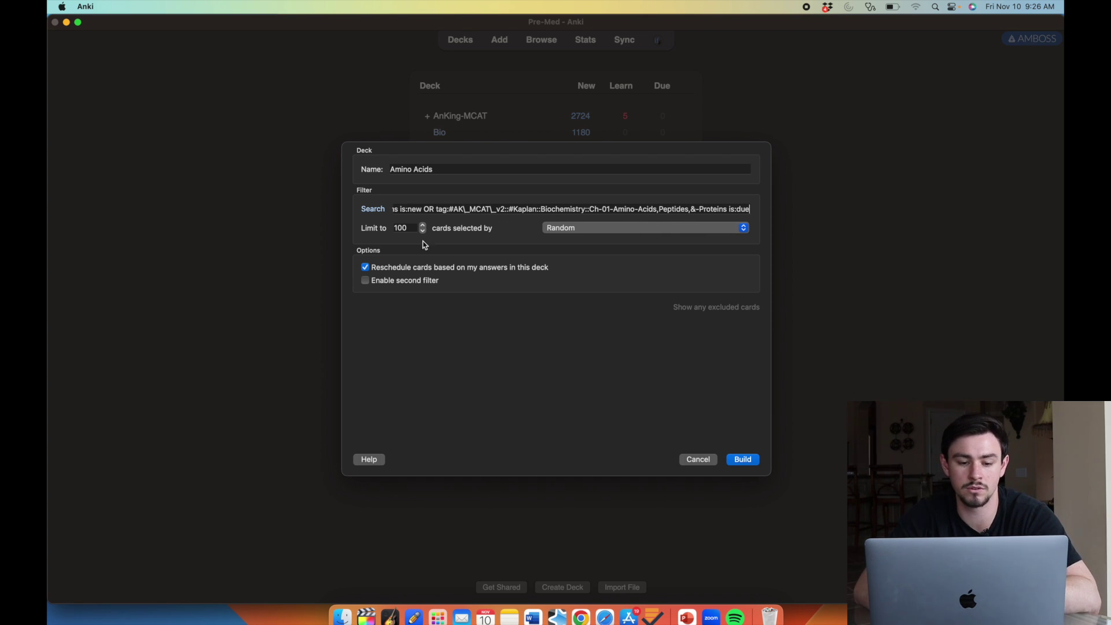
- Set the card limit to 9999, order by most lapses, and build the Amino Acids deck
left_click(402, 227)
double_click(402, 227)
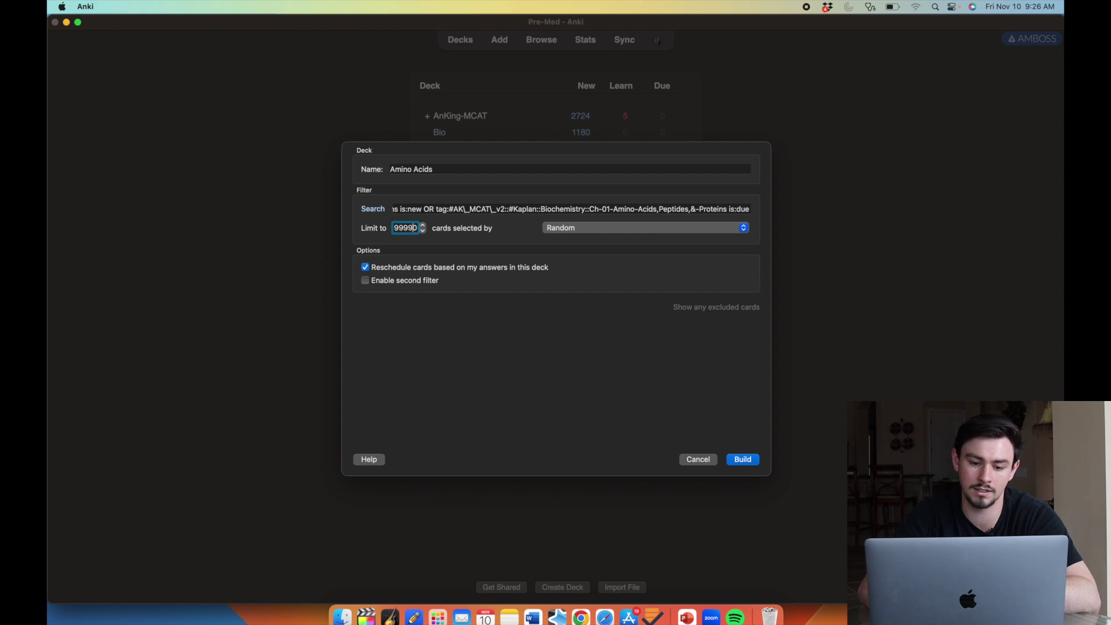
left_click(676, 228)
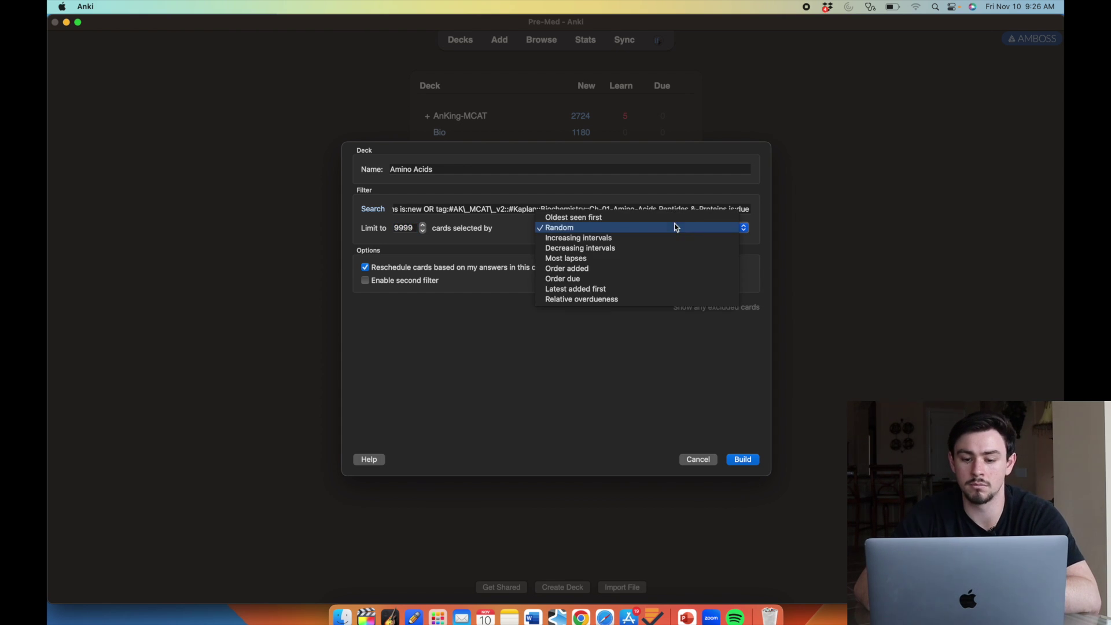
left_click(651, 258)
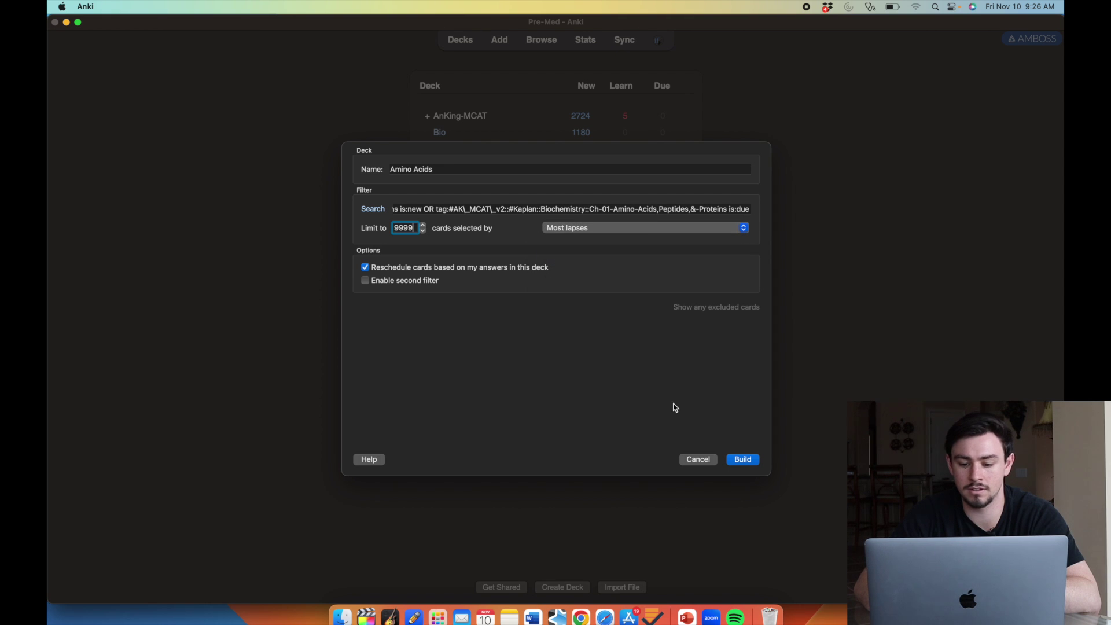
left_click(749, 467)
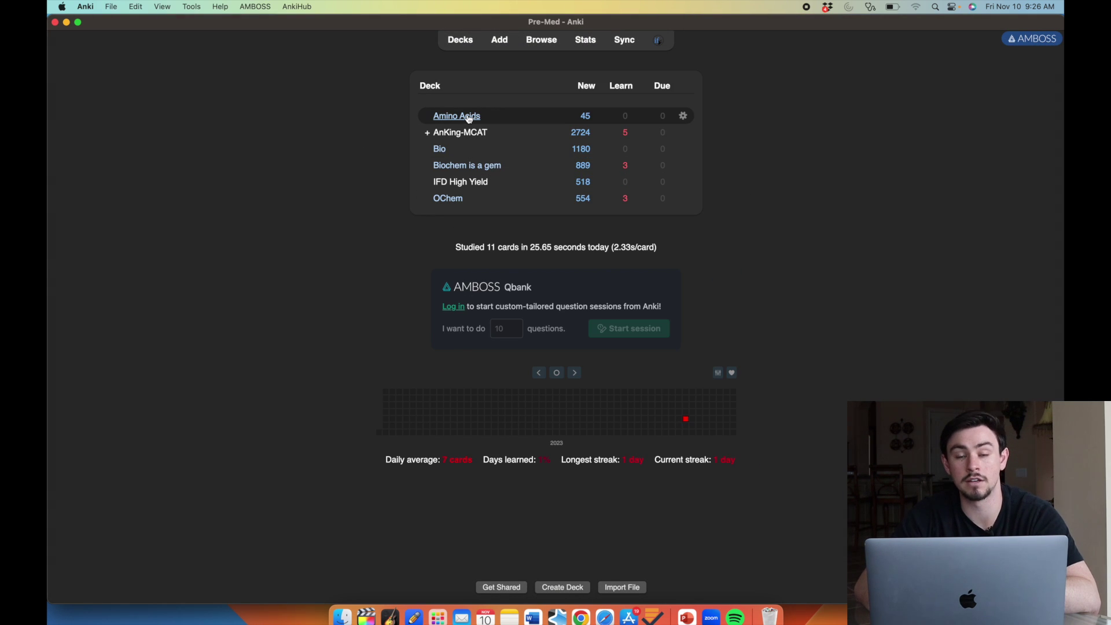